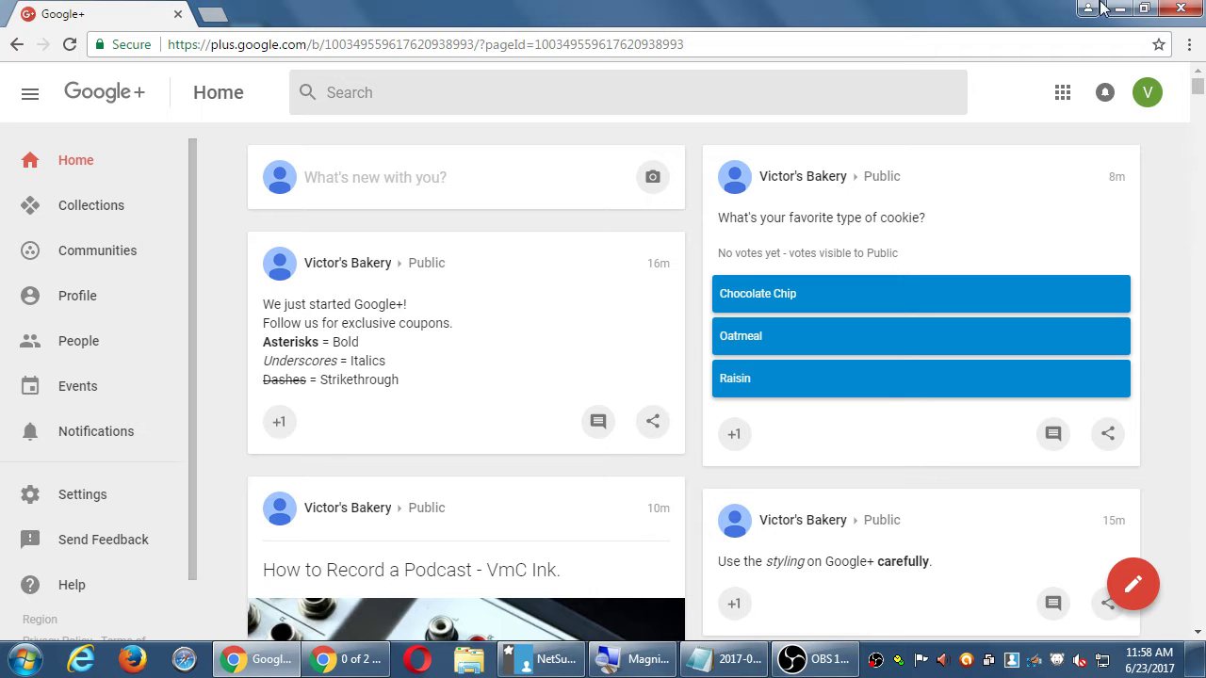
Start a new collection among your own Google+ Collections and review its visibility options, keeping Public.
left_click(55, 215)
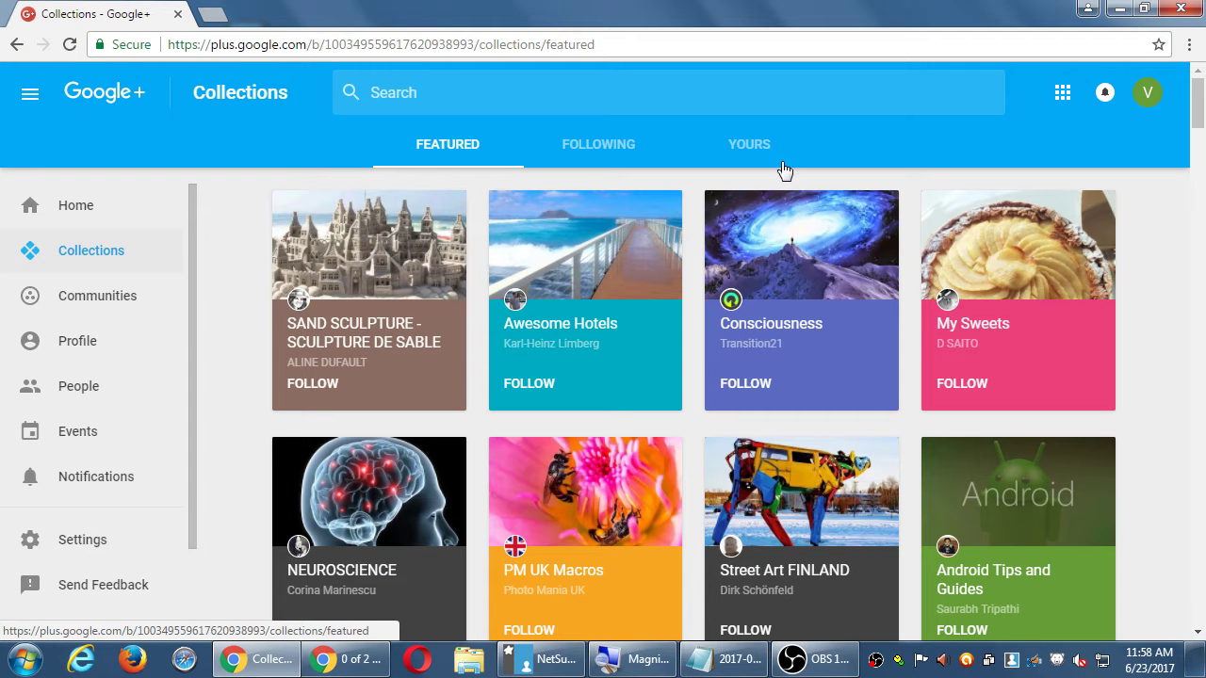
left_click(584, 148)
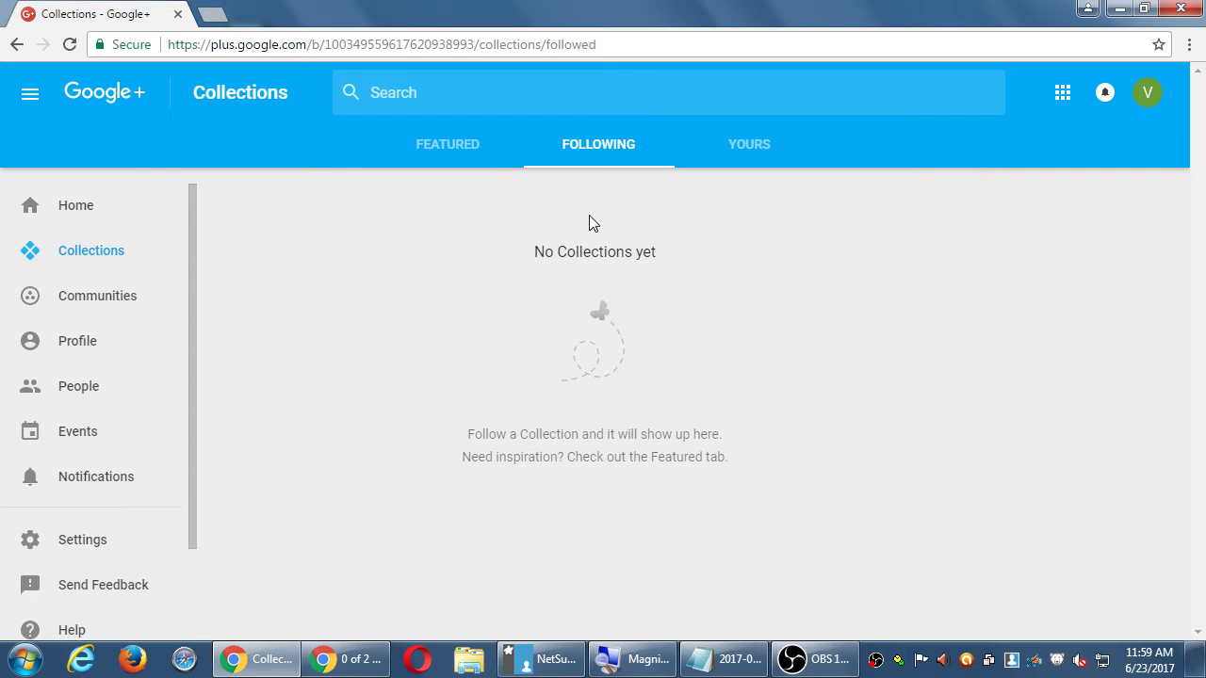
left_click(734, 156)
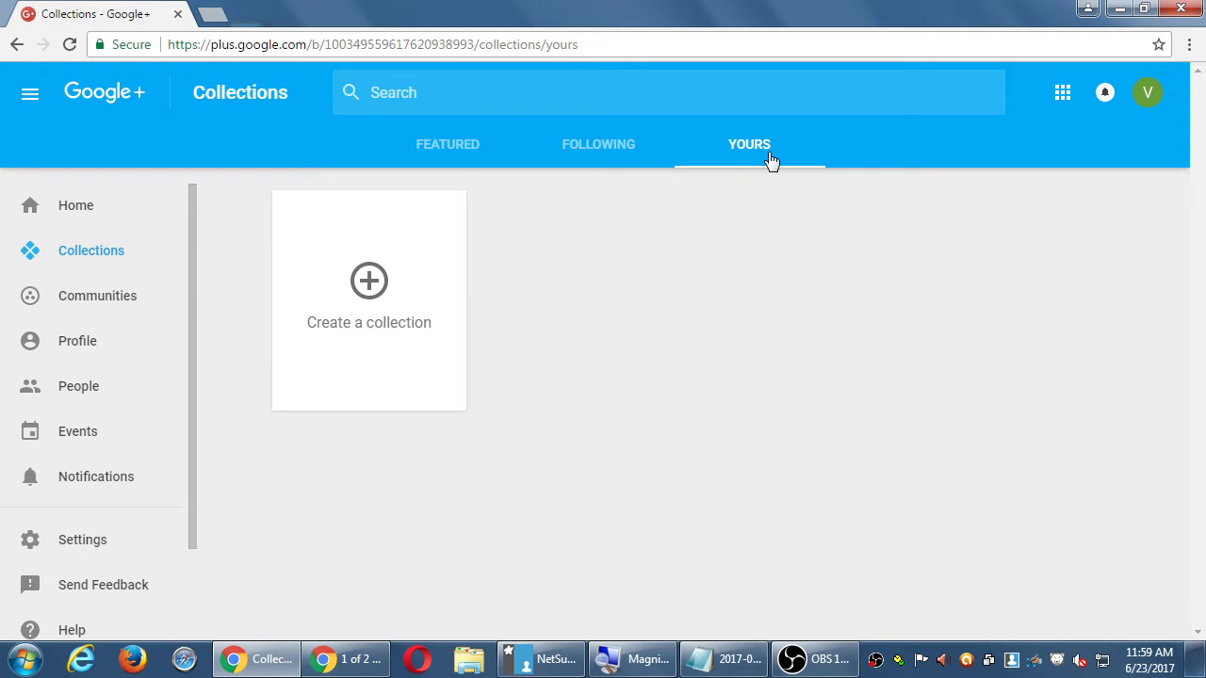
left_click(383, 284)
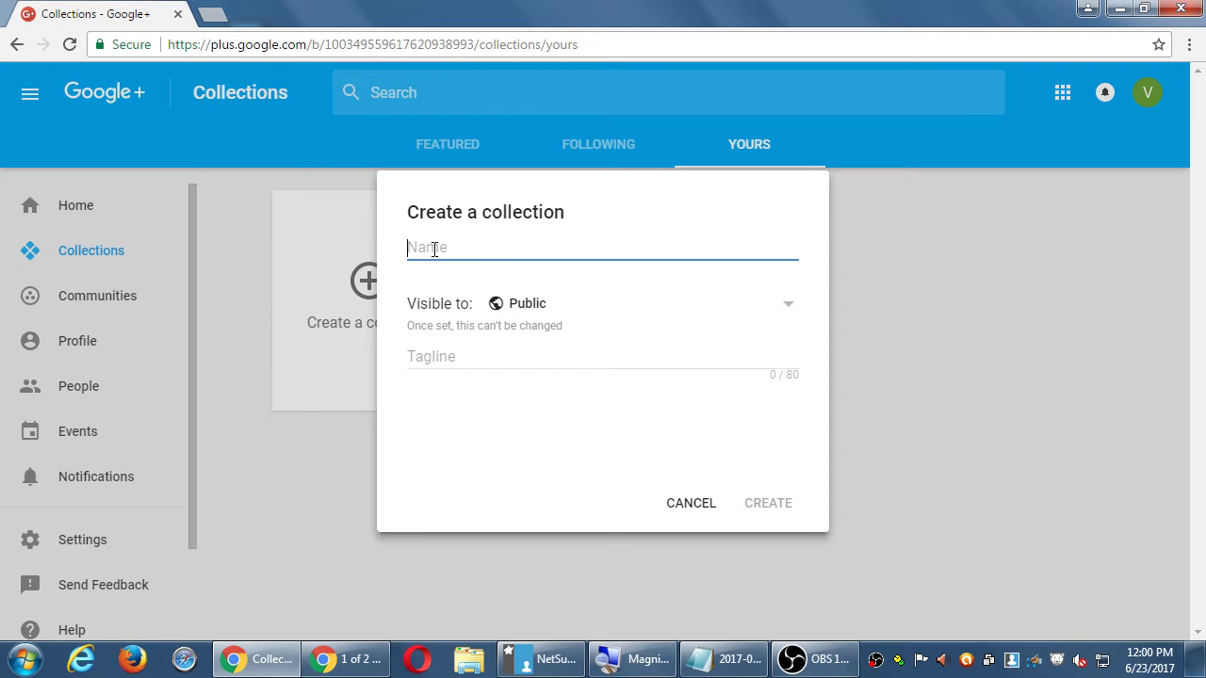
left_click(540, 314)
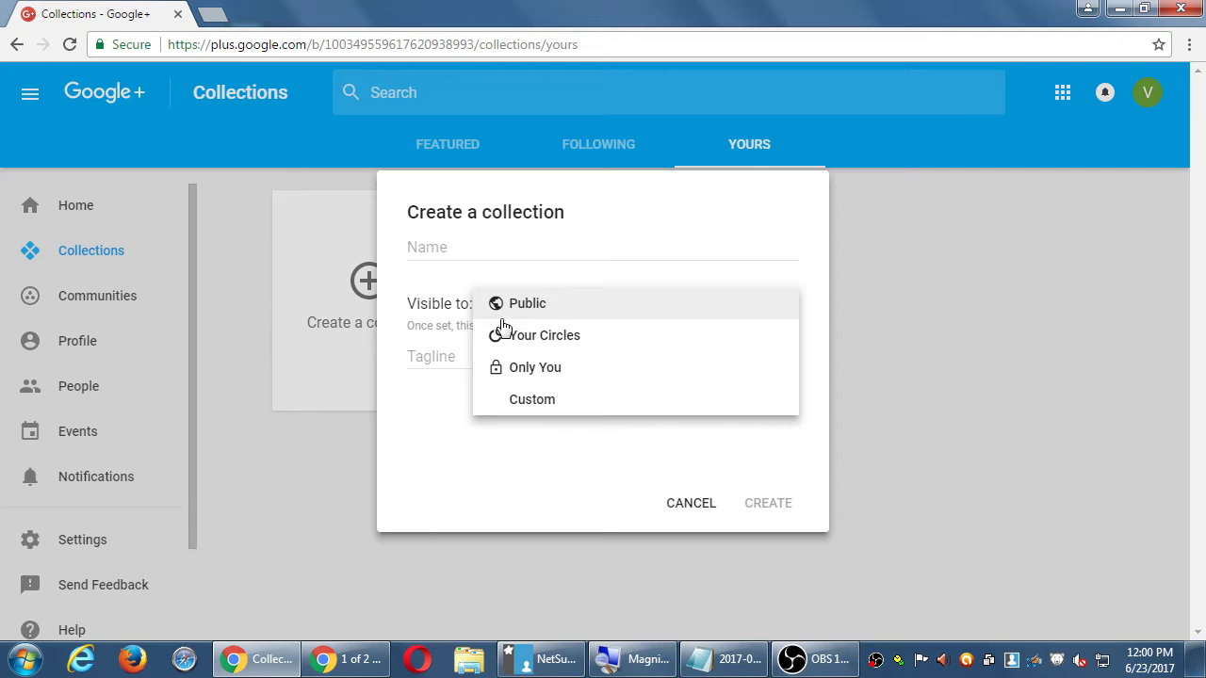
left_click(439, 425)
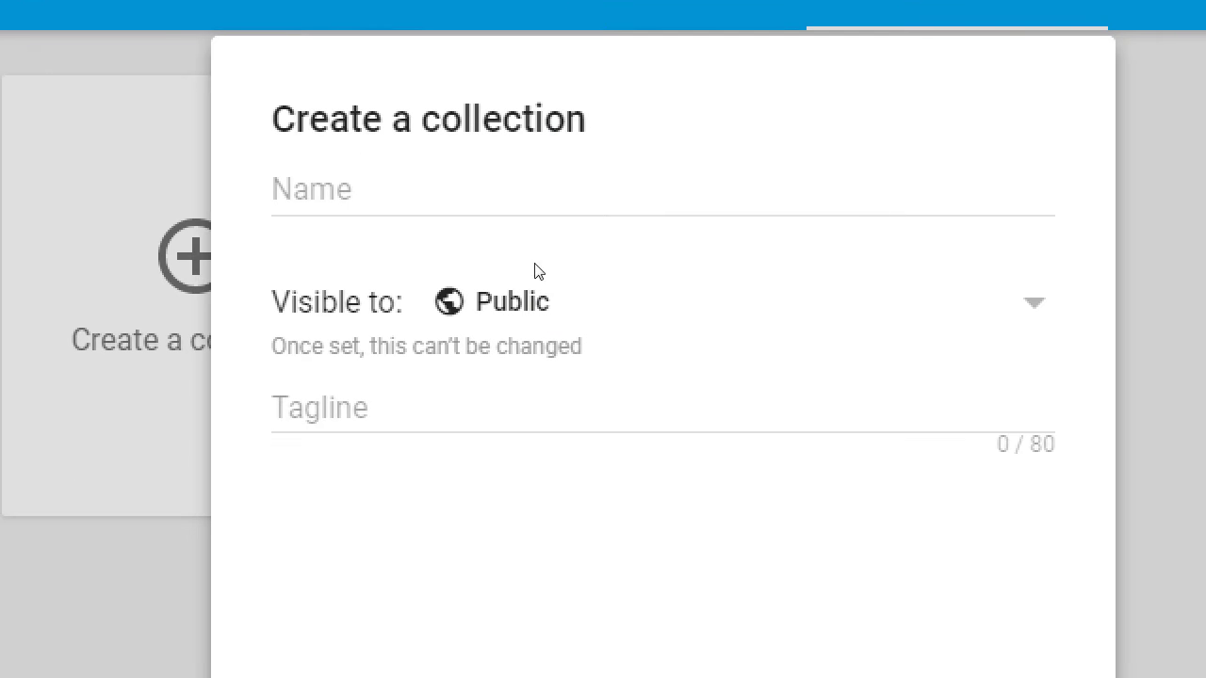
Try out "Cookies" and "Tasty Cookies" as the collection name.
left_click(541, 276)
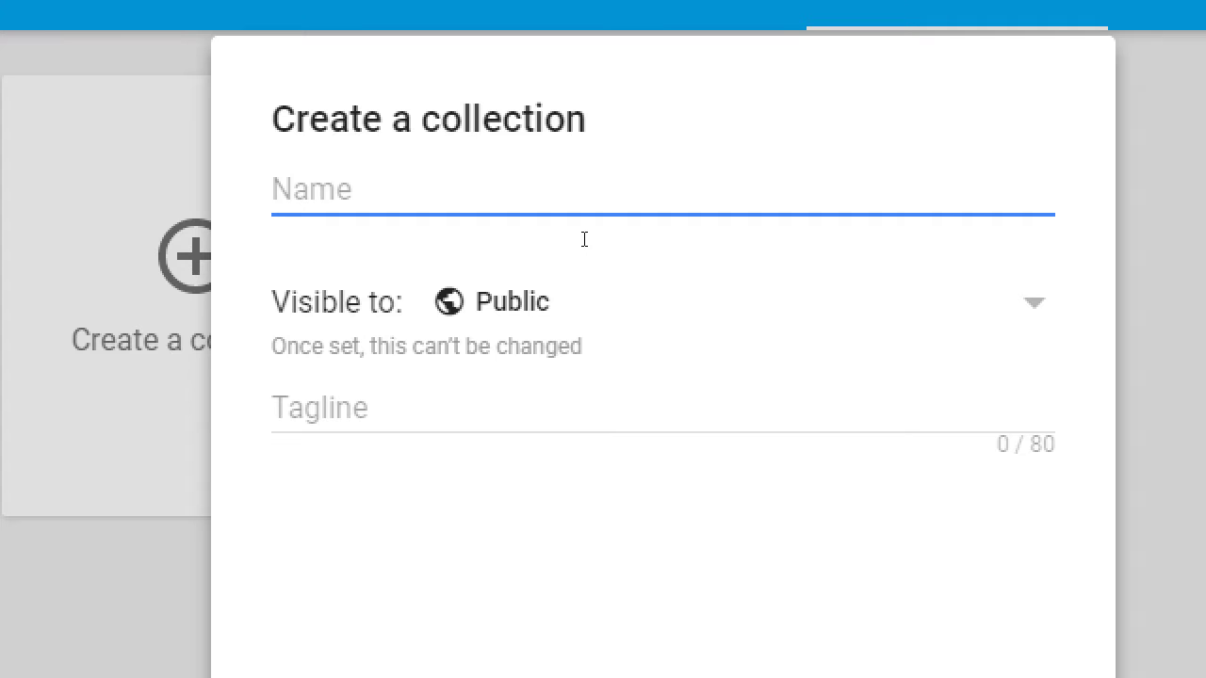
type("Cookies")
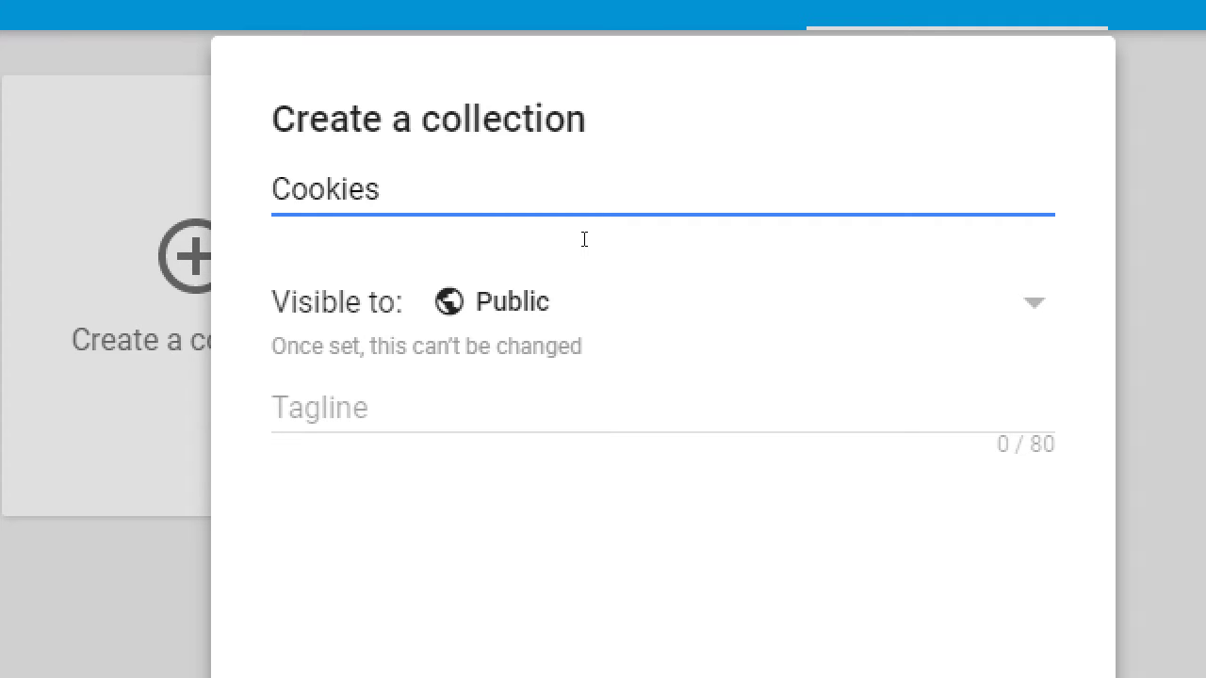
key("BackSpace")
key("BackSpace")
key("BackSpace")
key("BackSpace")
key("BackSpace")
key("BackSpace")
key("BackSpace")
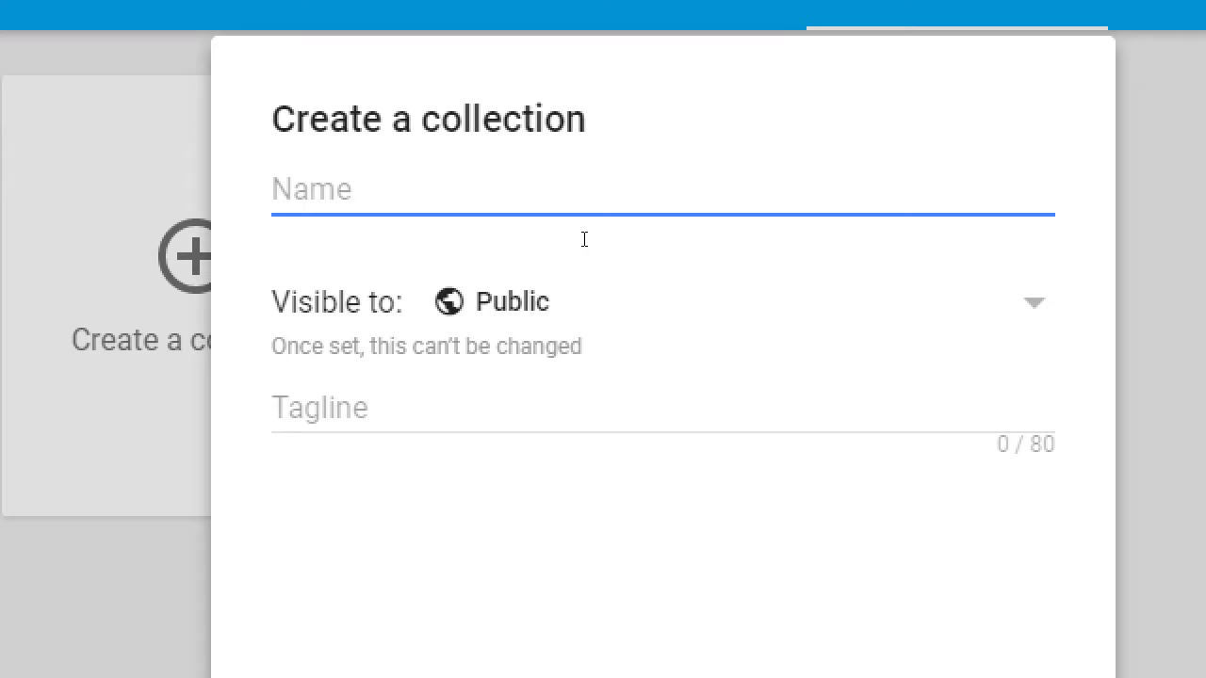
type("Tasty")
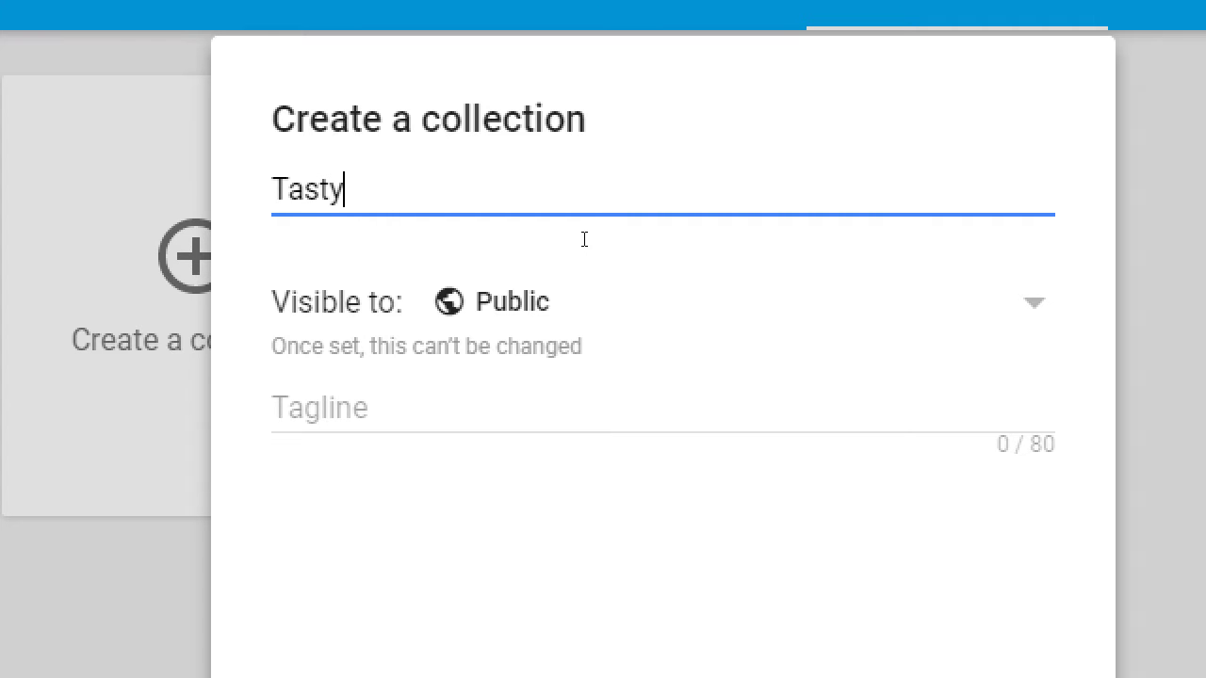
type(" Cookies")
Set the collection name to "Fun Cookies for Kids".
key("ctrl+a")
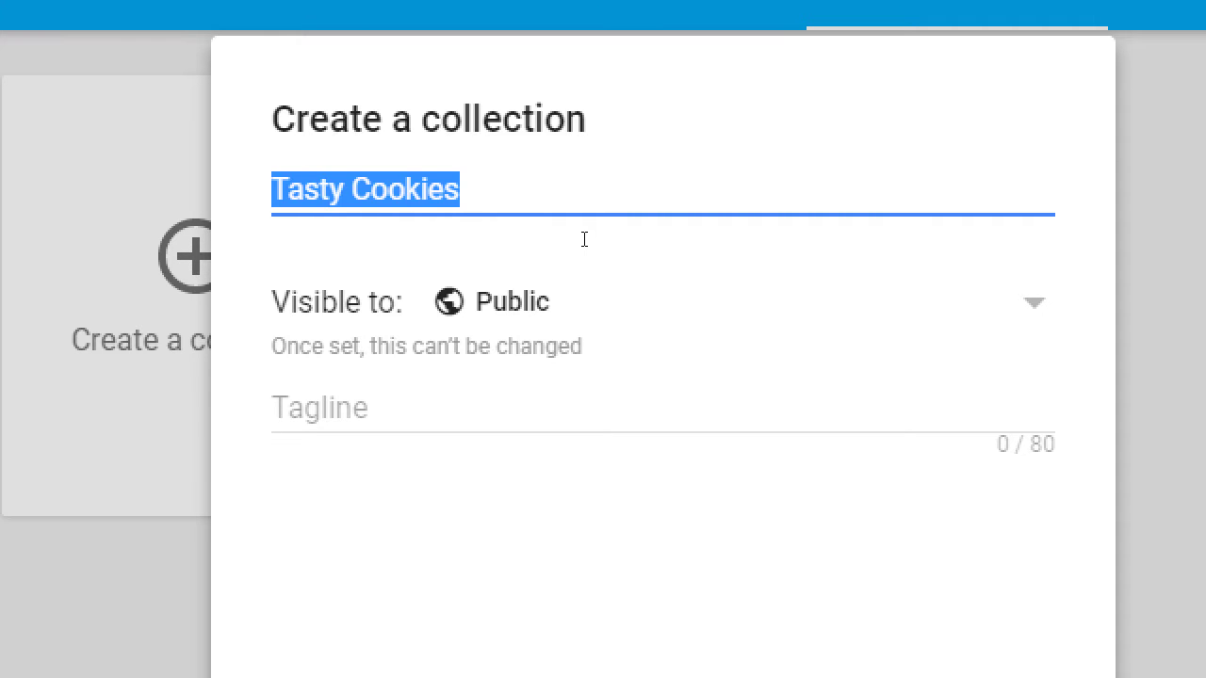
type("Cookies")
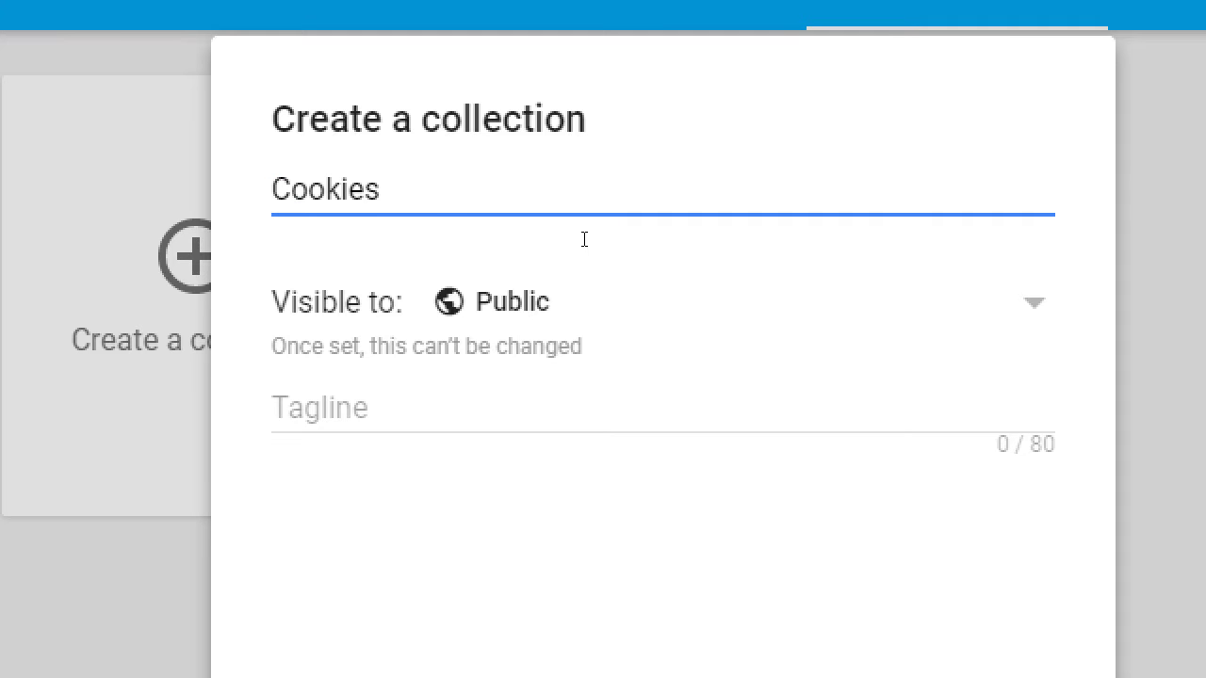
key("ctrl+a")
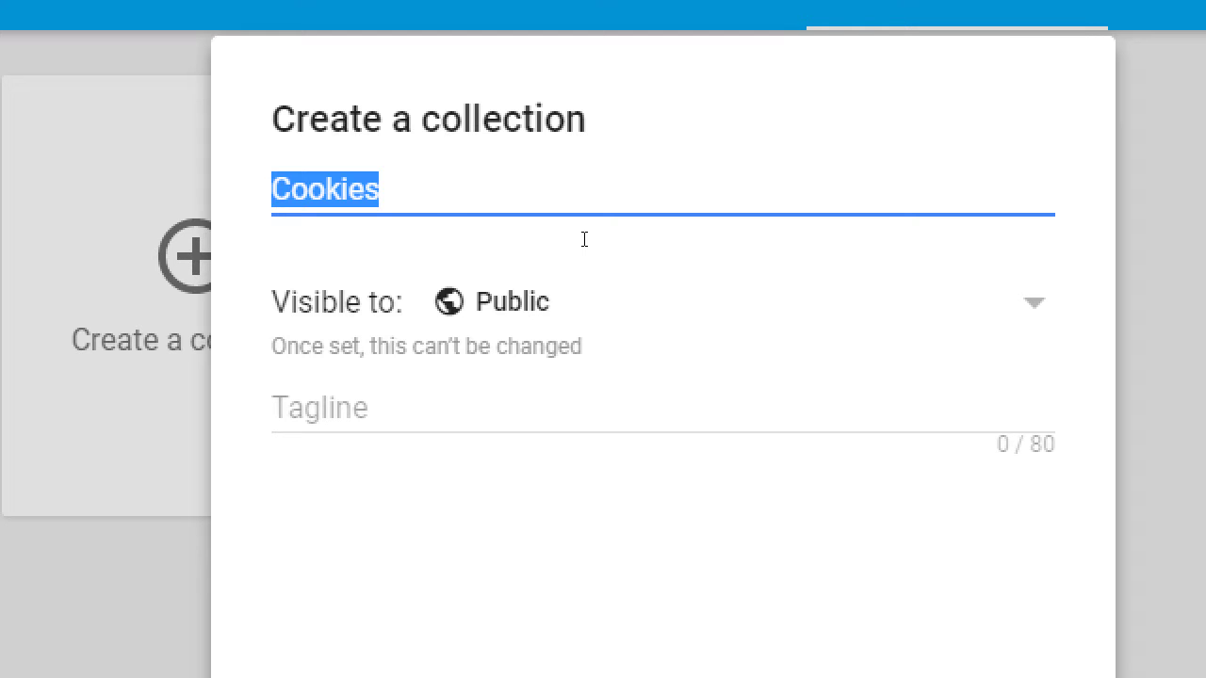
key("End")
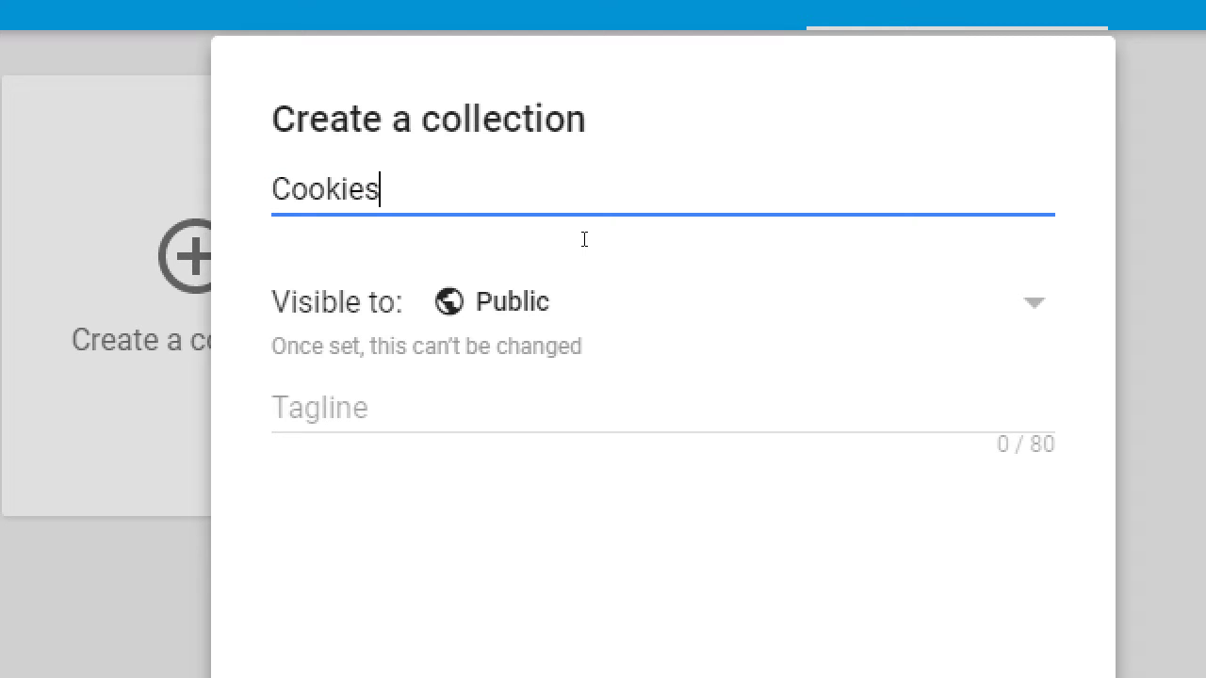
key("Home")
type("Fun")
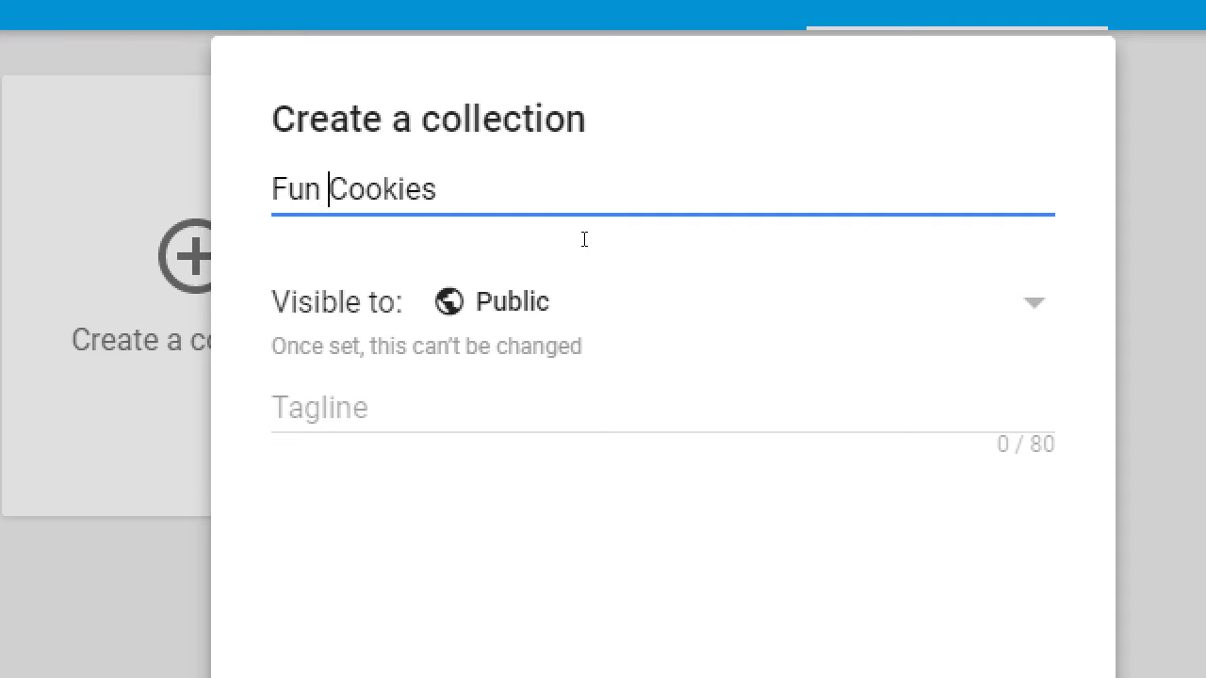
key("End")
type("for Kids")
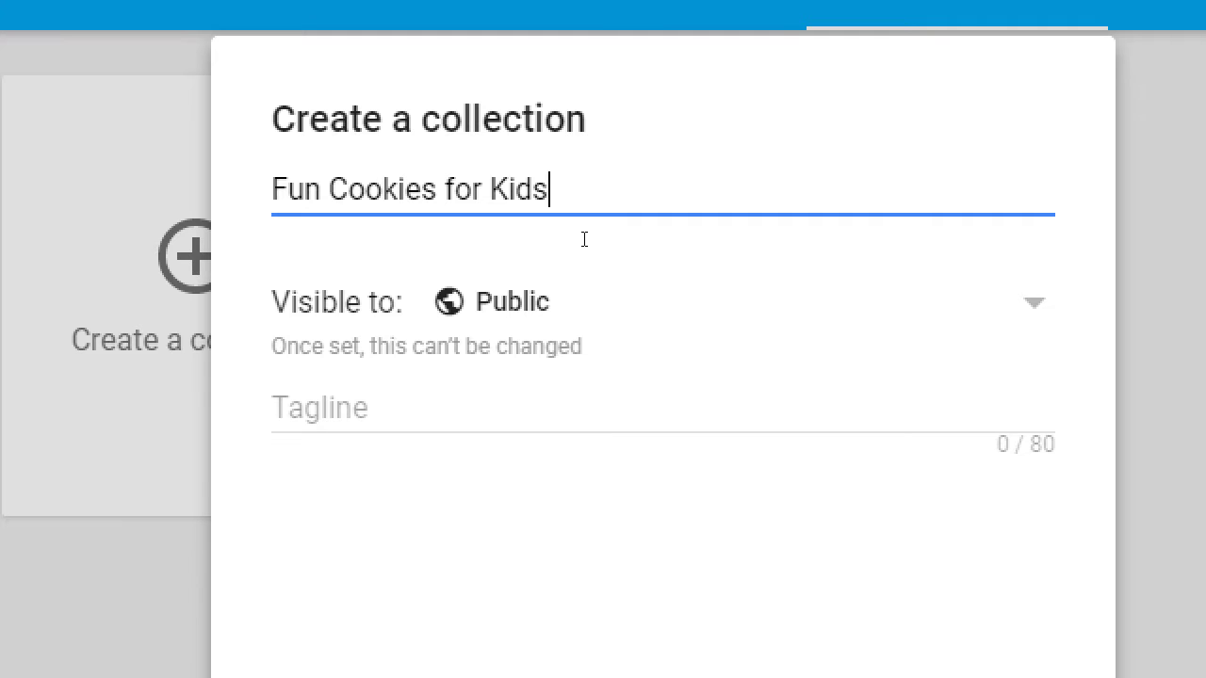
Enter the collection's tagline "We offer the best, and healthiest cookies for your little ones.".
key("Tab")
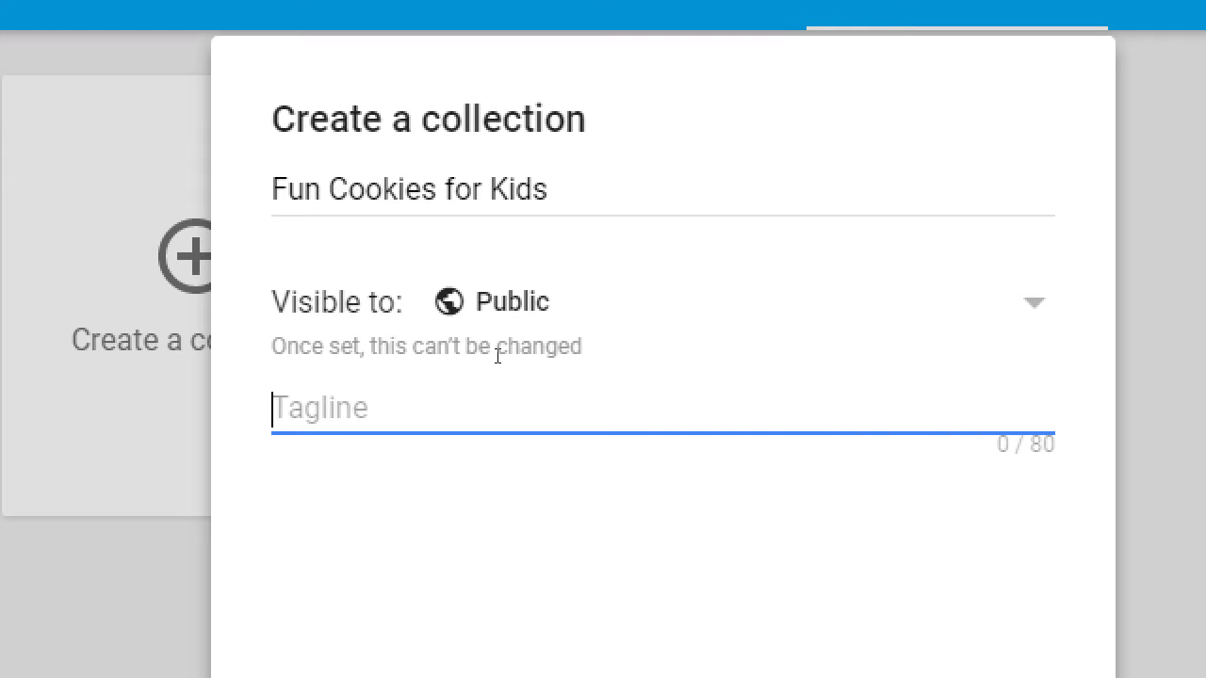
type("We o")
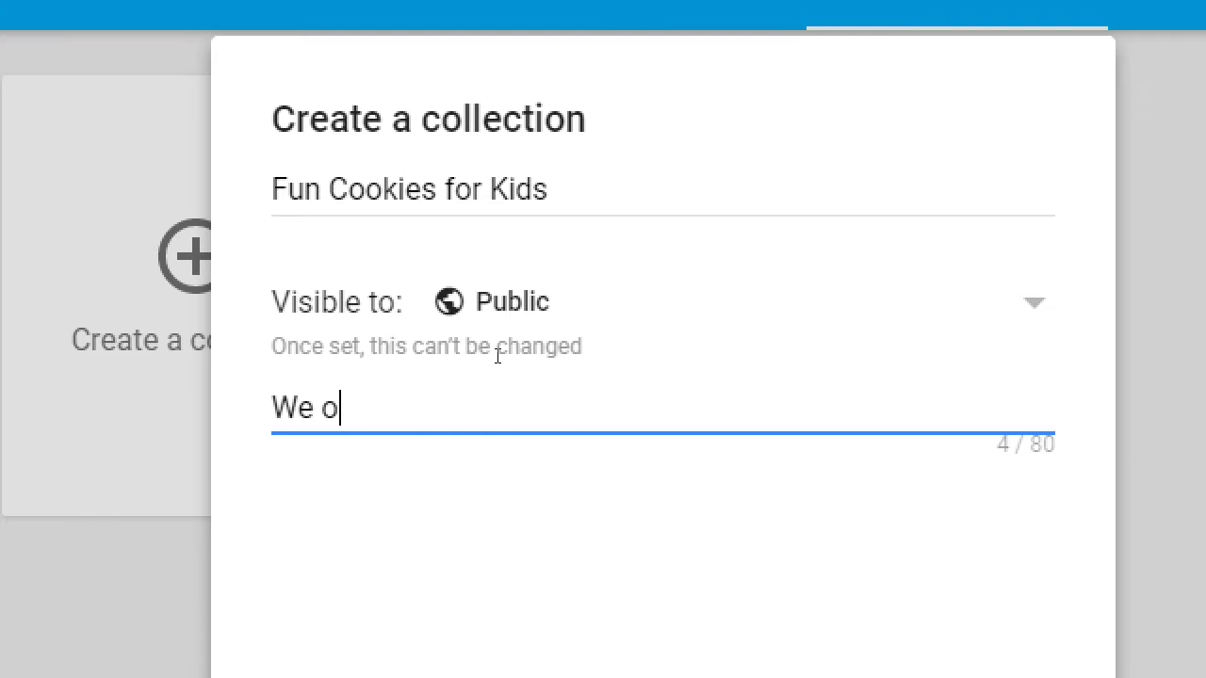
type("ffer the best, and hel")
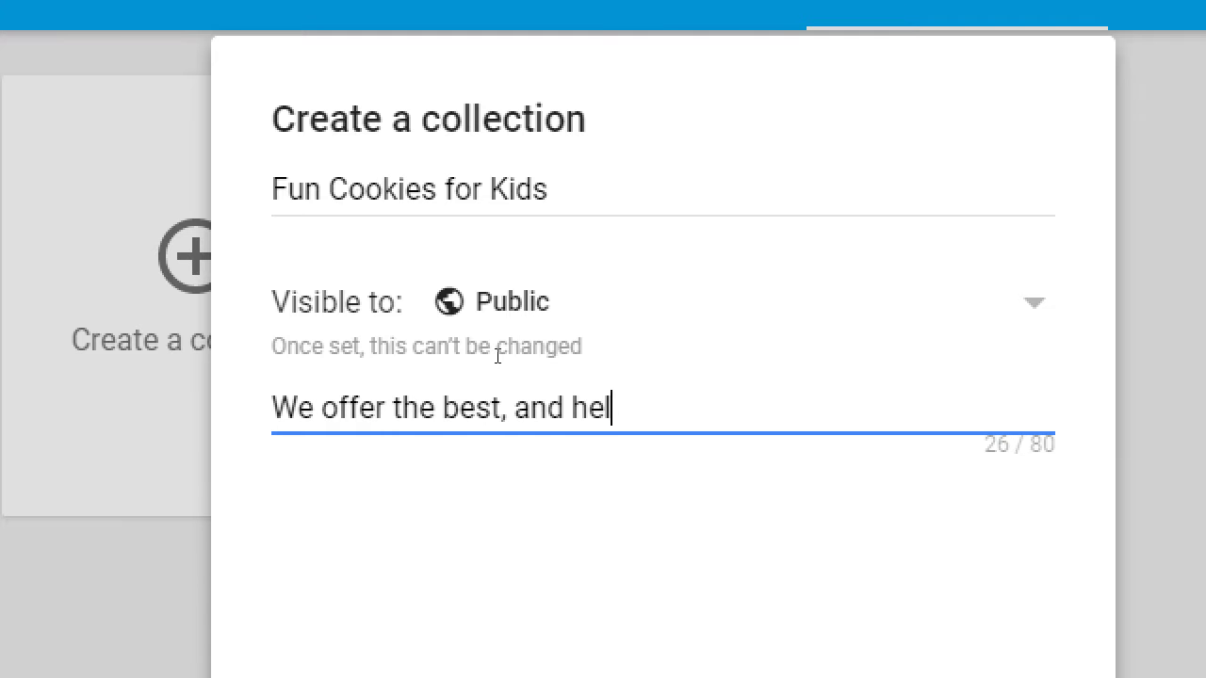
key("BackSpace")
type("al")
type("thiest cookies fo ryour")
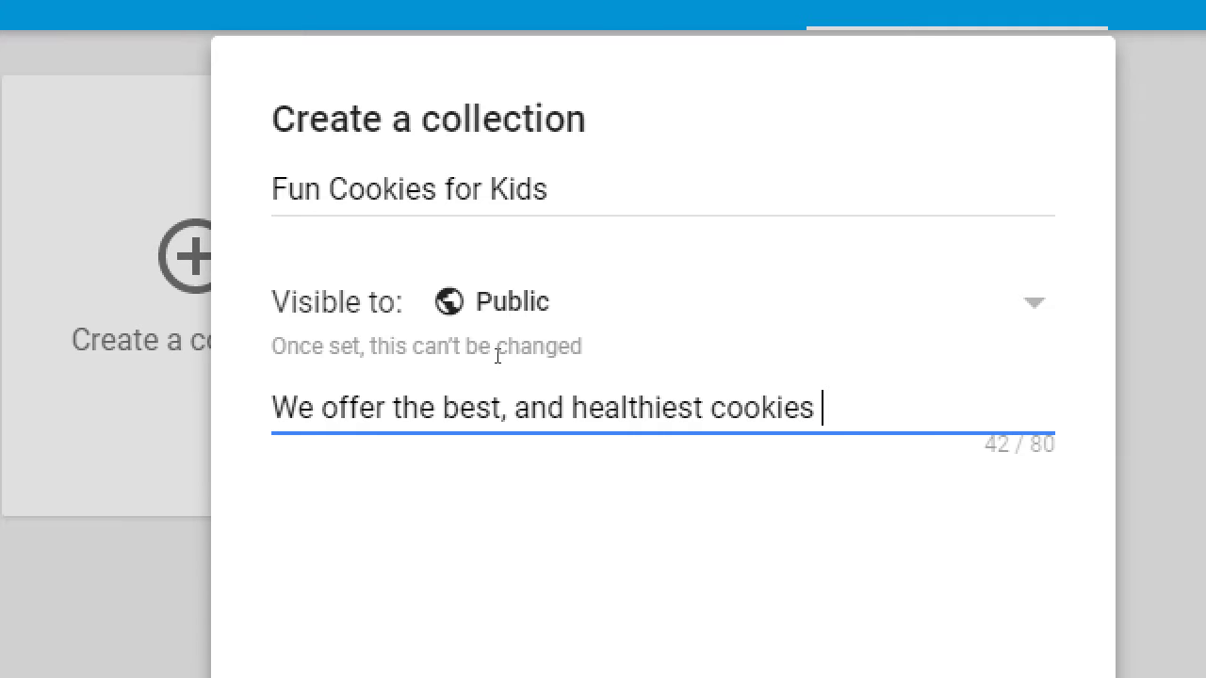
key("BackSpace")
key("BackSpace")
key("BackSpace")
key("BackSpace")
key("BackSpace")
key("BackSpace")
key("BackSpace")
type("r your little ones.")
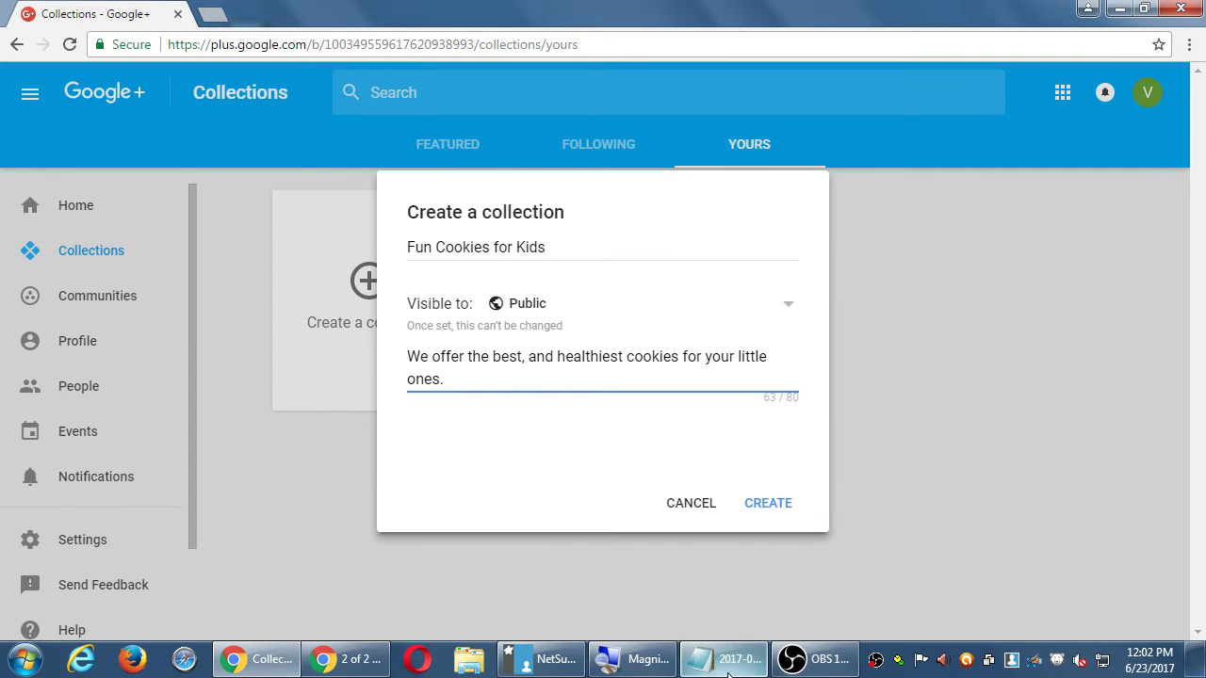
Switch to the text-editor notes and, after a blank line at the end, add "Create Collections to group together your posts on a topic.".
left_click(727, 671)
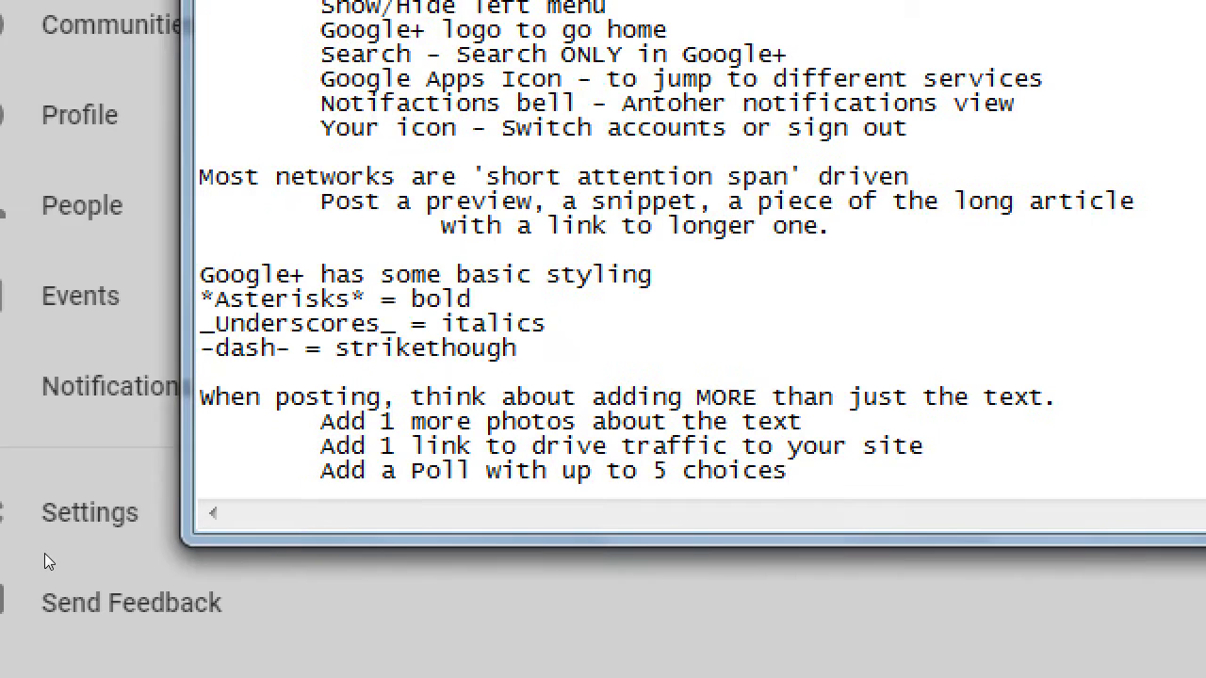
key("Return")
key("Return")
type("Create c")
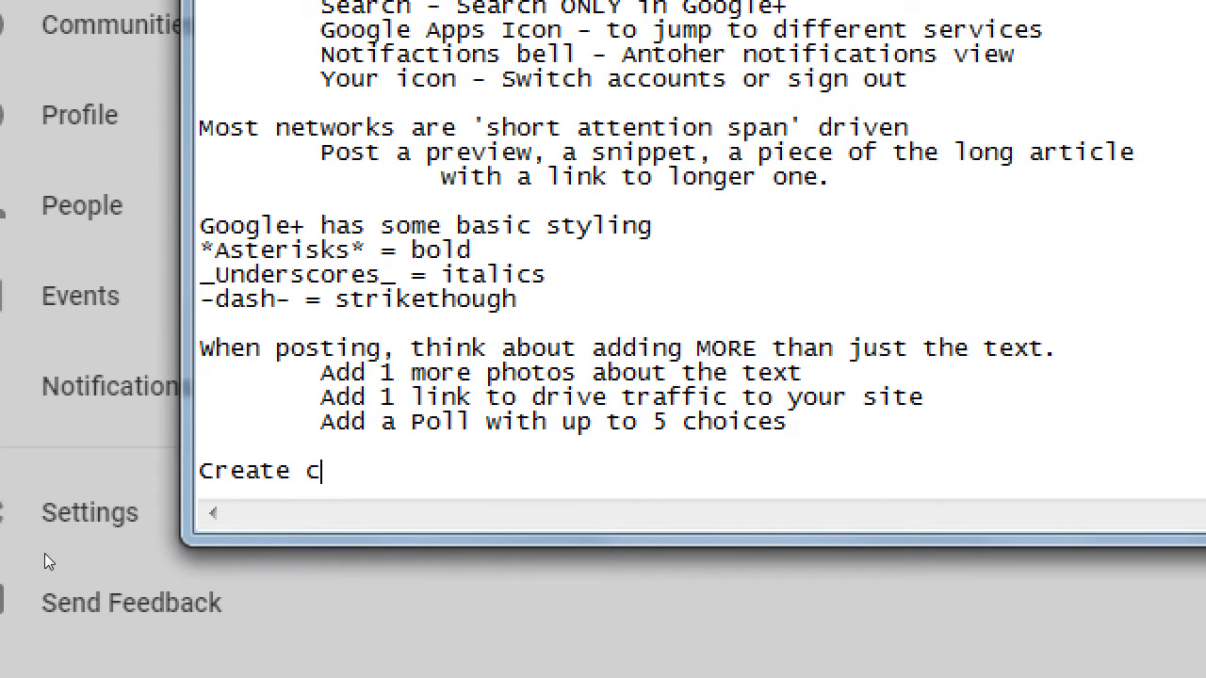
type("ollections")
key("ctrl+Left")
key("shift+Right")
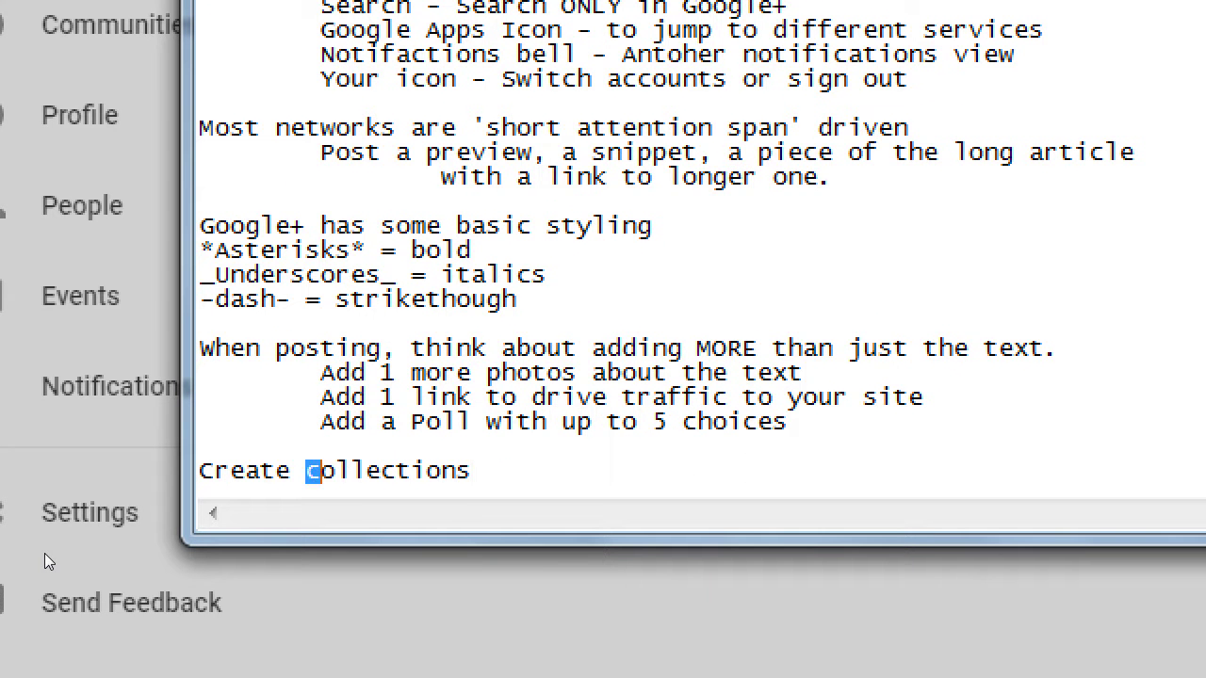
type("C")
key("End")
type("to c")
key("BackSpace")
type("group")
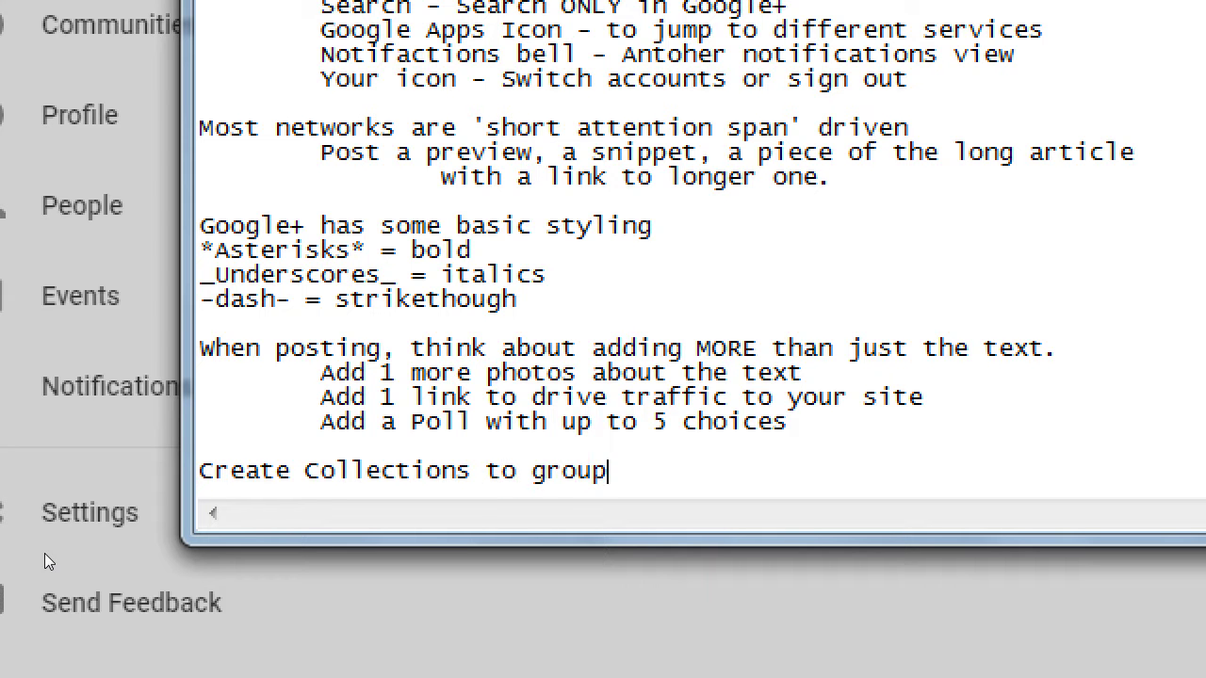
type(" together")
key("BackSpace")
key("BackSpace")
key("BackSpace")
key("BackSpace")
type("ether your p")
key("BackSpace")
type("your p")
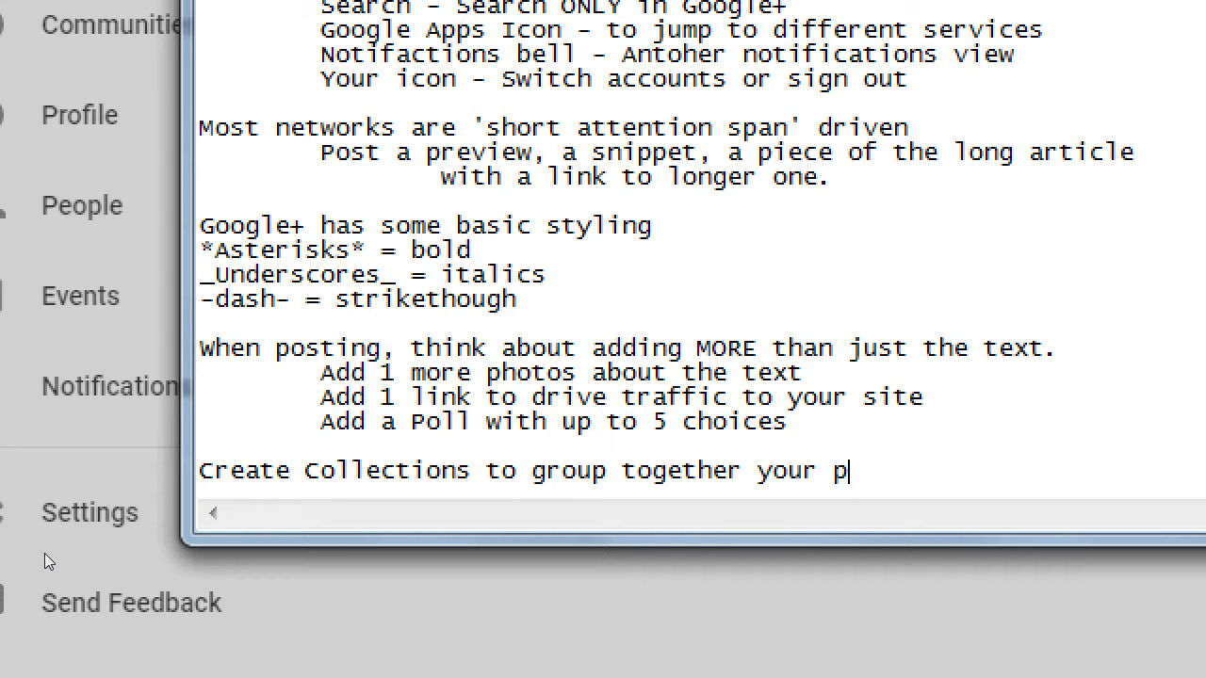
type("osts on a topic.")
key("Return")
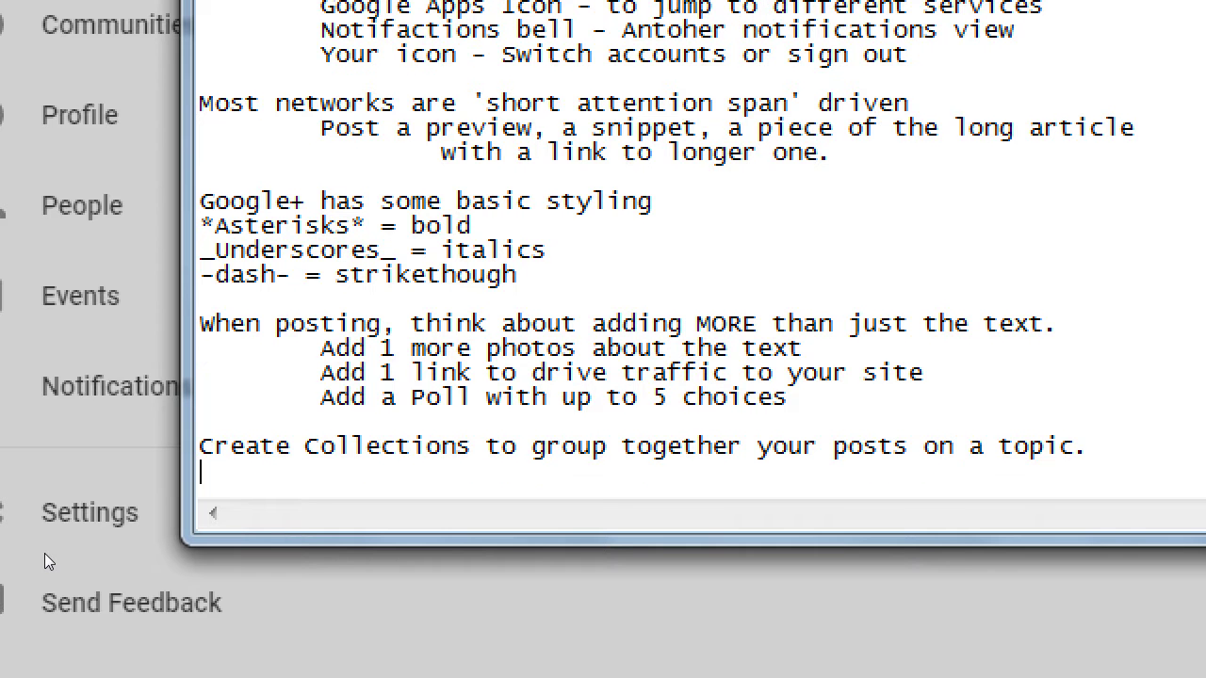
Add an indented note under the Collections line reading "The Name should entice people to follow you".
key("Tab")
type("The Name hsould")
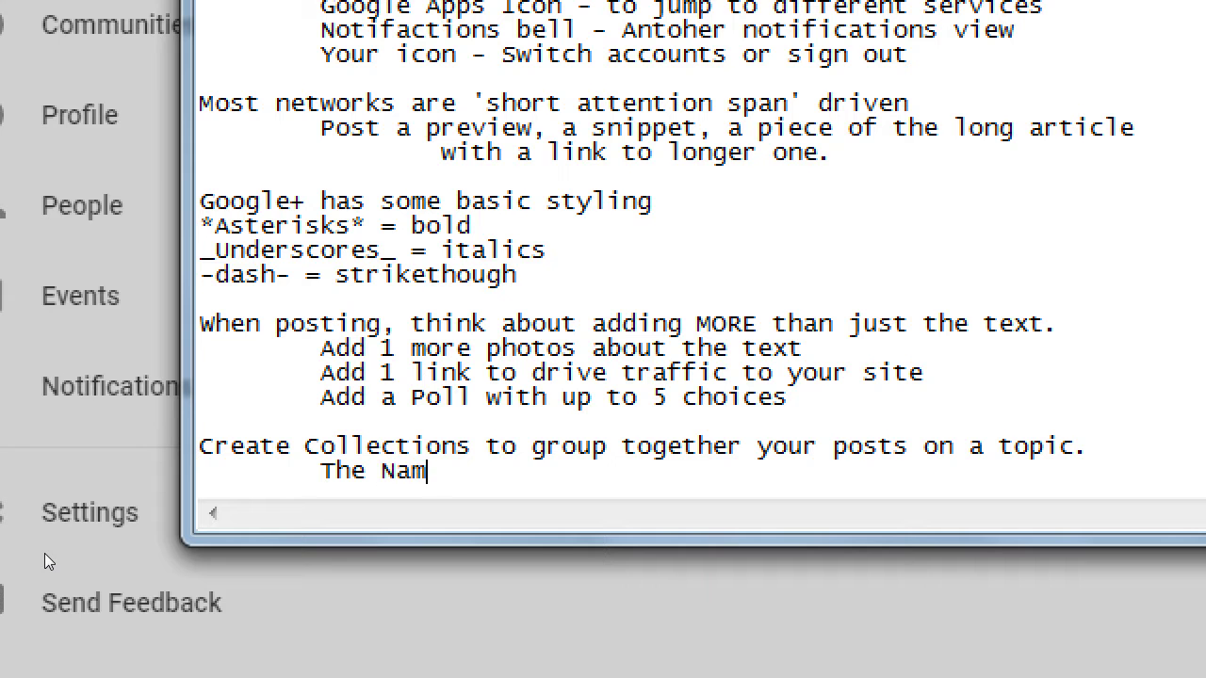
key("BackSpace")
key("BackSpace")
key("BackSpace")
key("BackSpace")
key("BackSpace")
key("BackSpace")
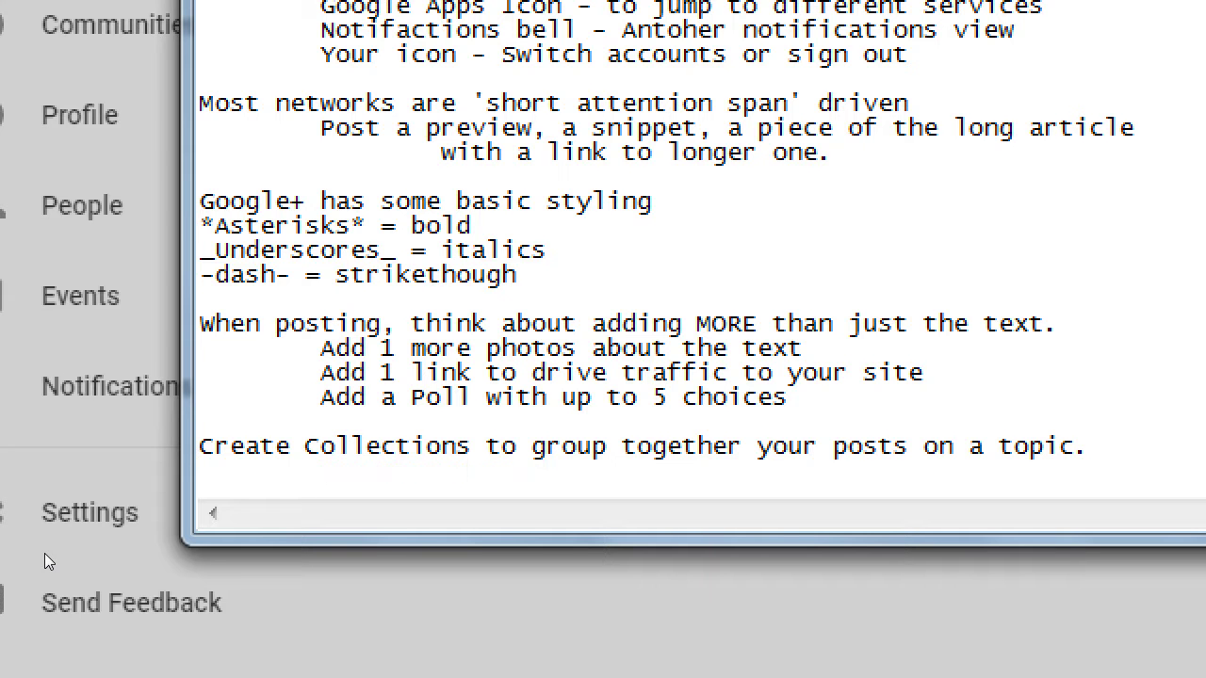
type("should entice peop")
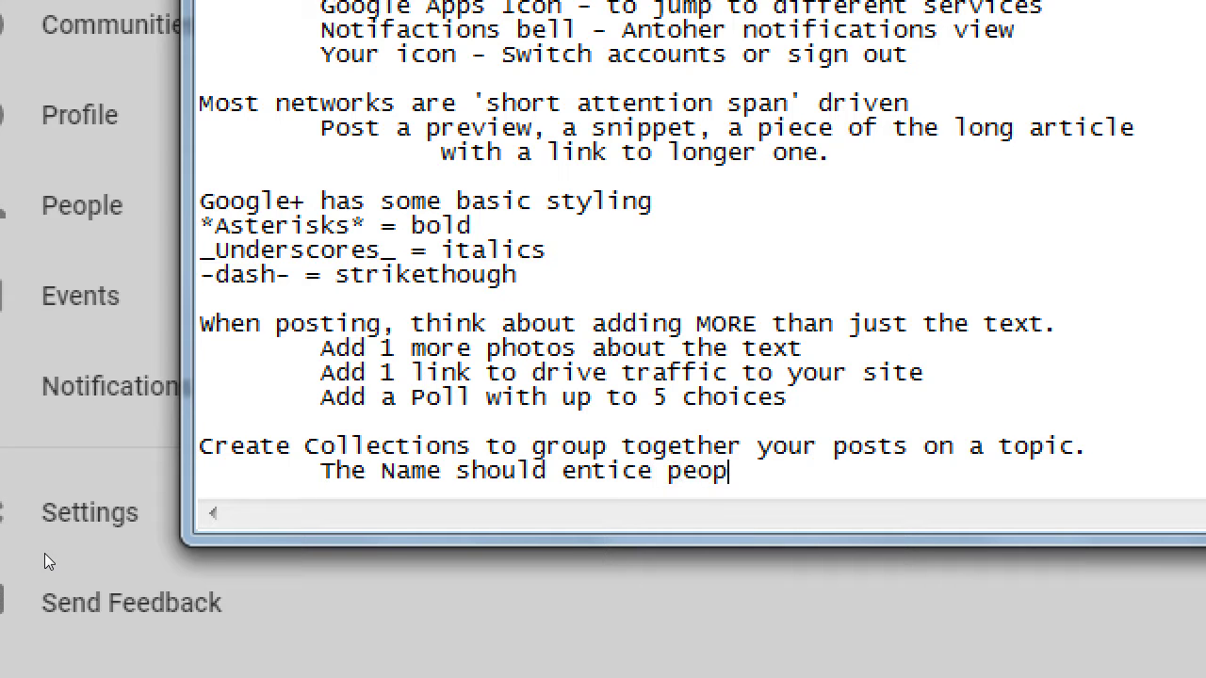
type("le to follow you")
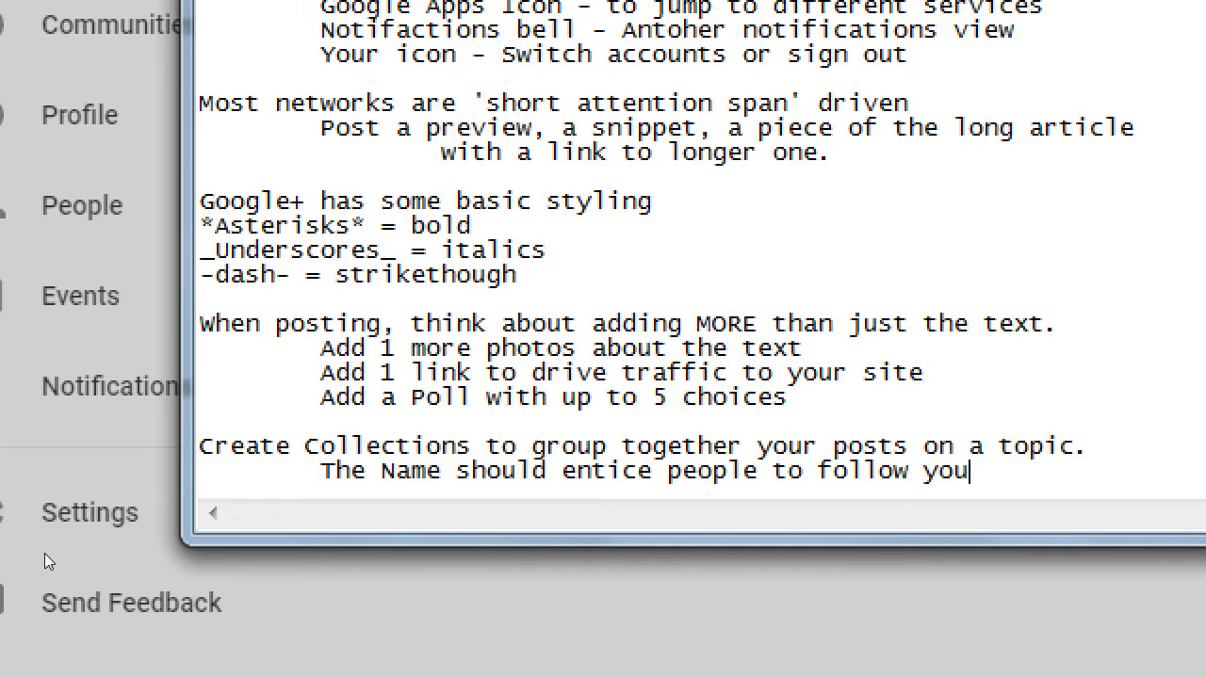
Add a second indented note reading "The Description should have keywords to get you found".
key("Return")
key("Tab")
type("The D")
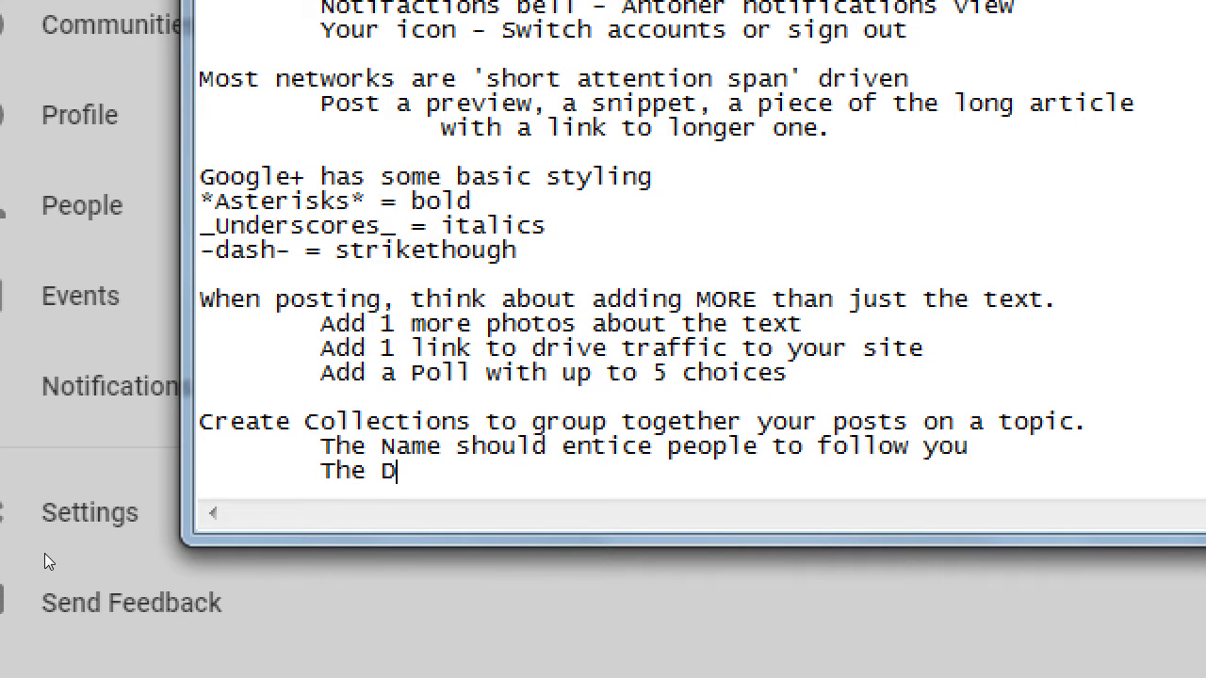
type("escription sh")
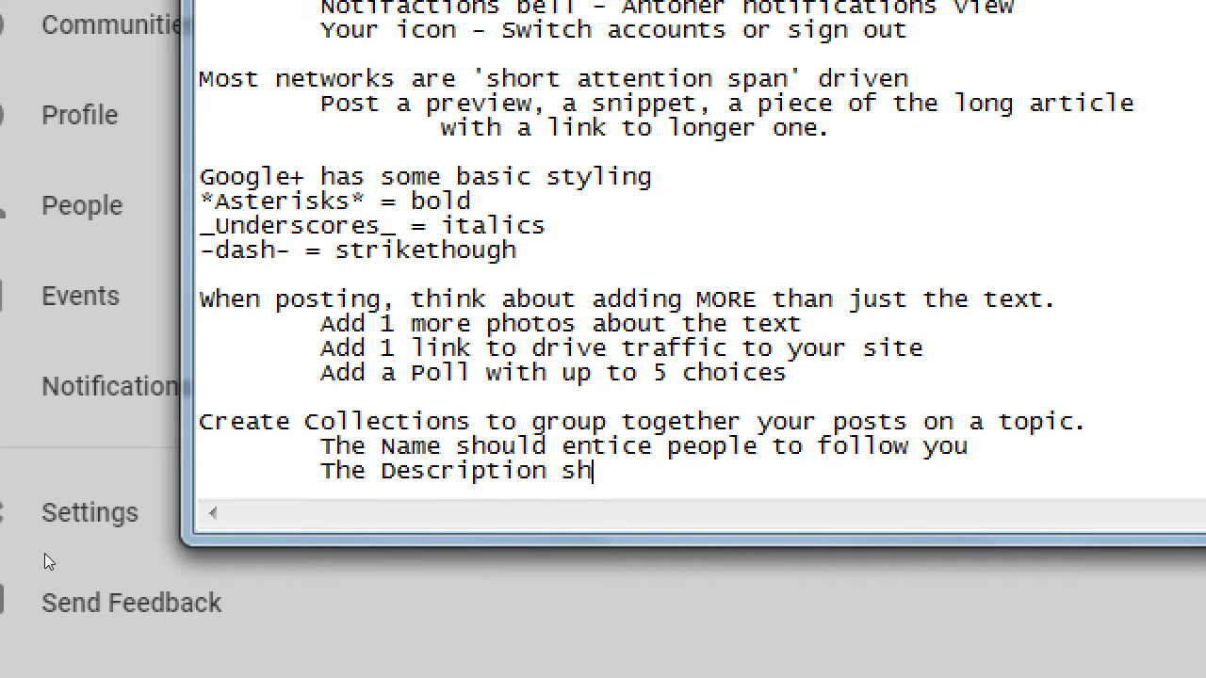
type("ould have key")
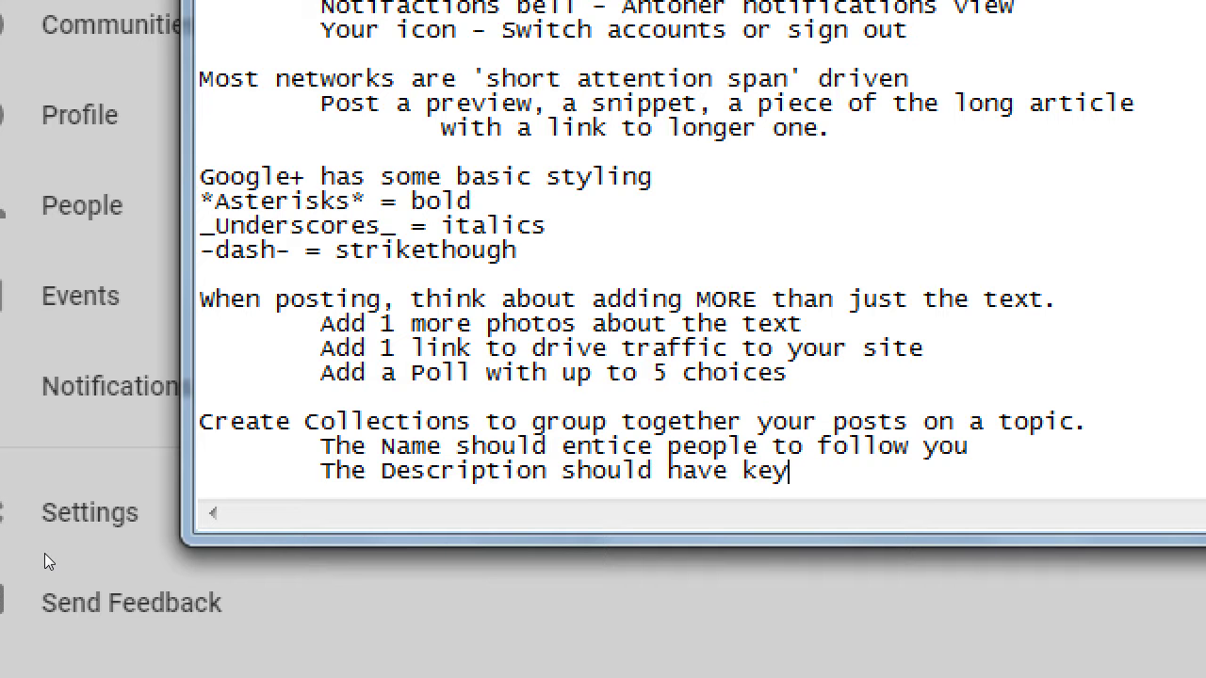
type("words to get you found")
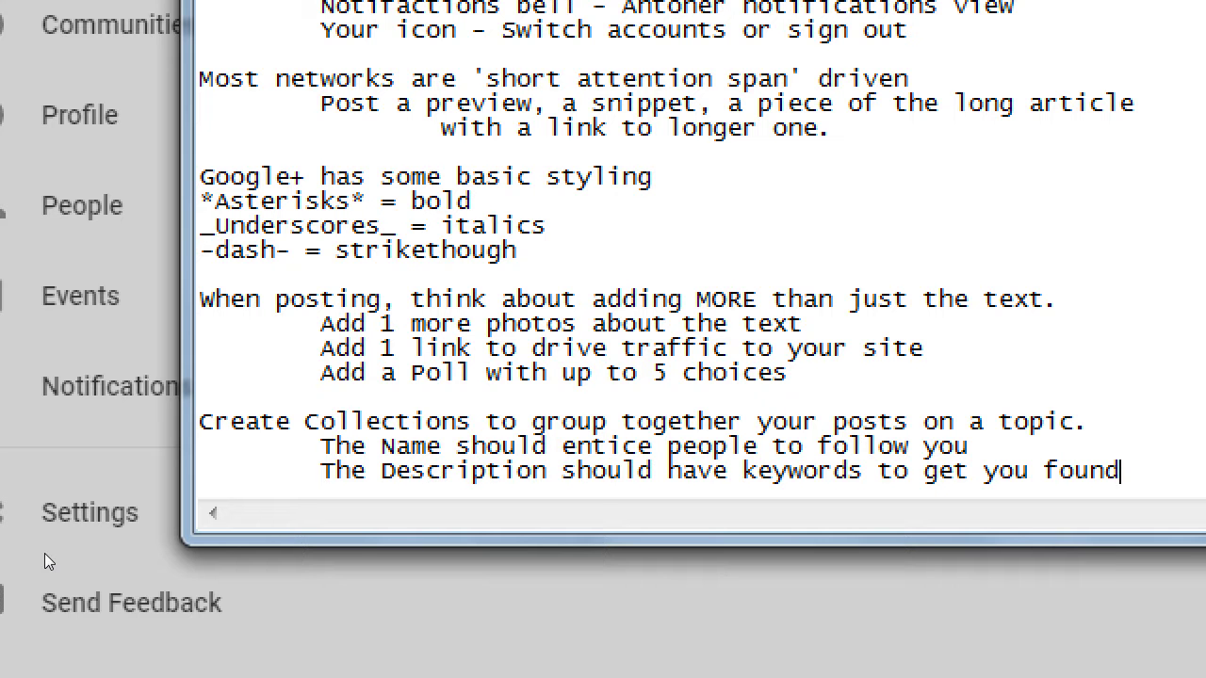
Add a third indented note under the Collections line reading "Create 2 - 3 collections, and add 3 - 5 posts to each".
key("Return")
key("Tab")
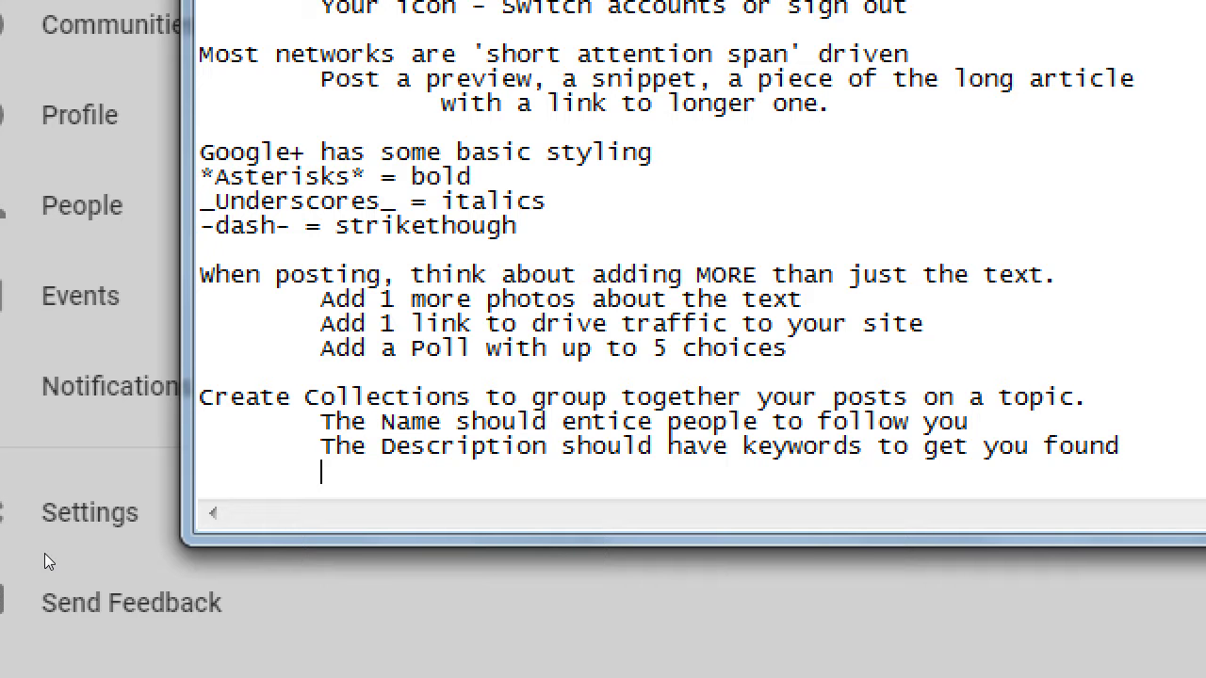
type("Create 2 - 3")
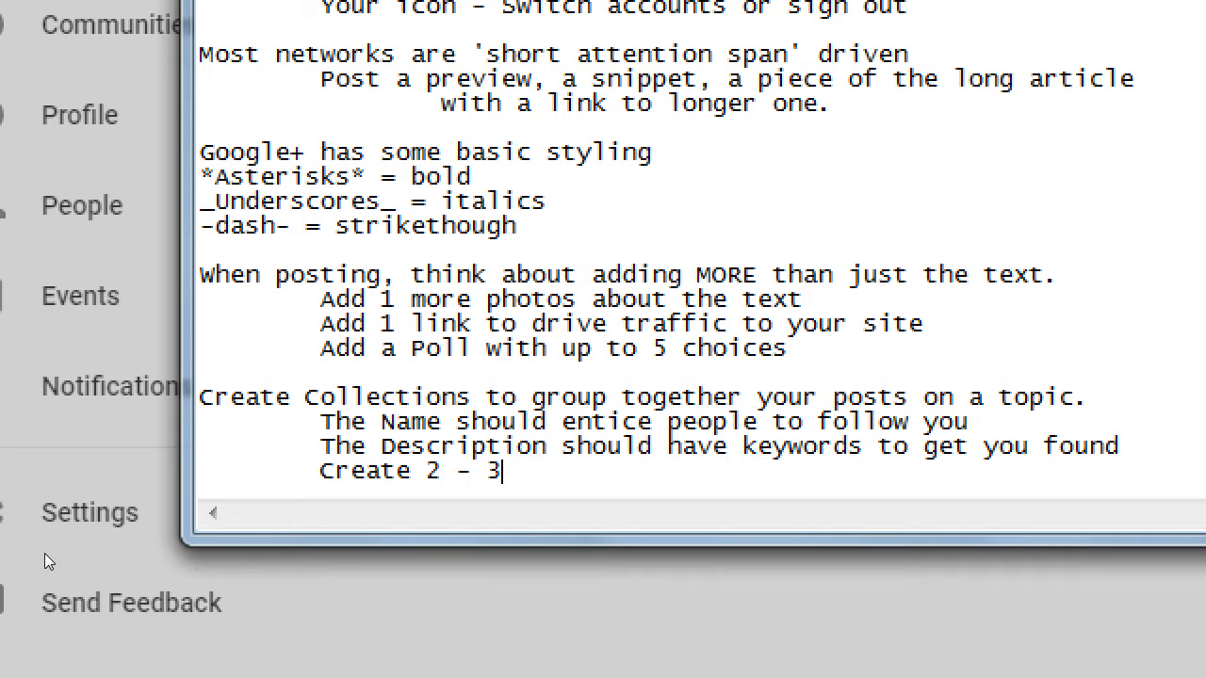
type(" collections, and a")
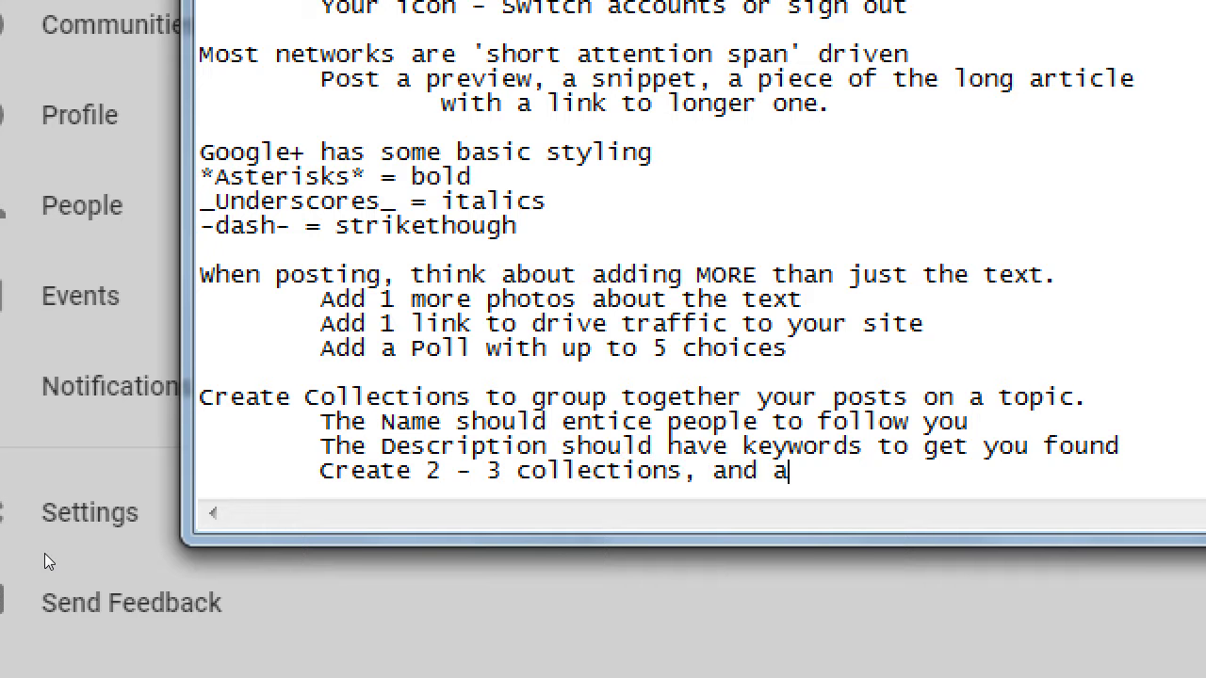
type("dd 3 -5 posts")
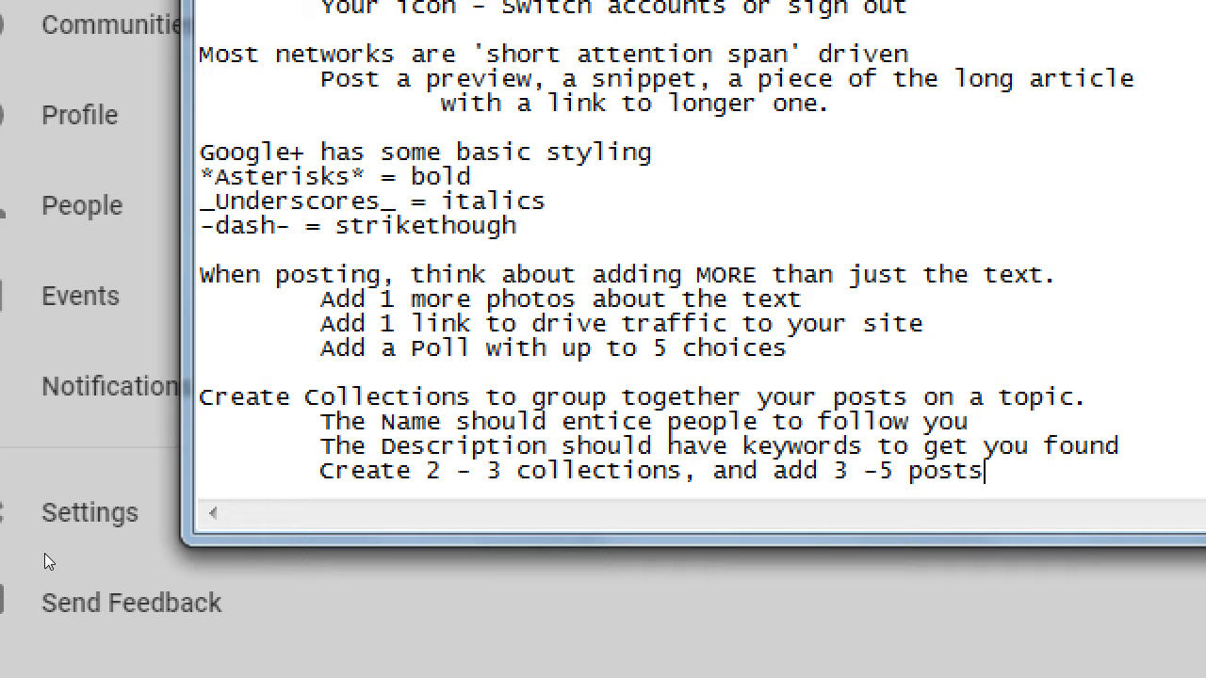
type(" to each")
key("Left")
key("Left")
key("Left")
key("Left")
key("Left")
key("Left")
key("Left")
key("Left")
key("Left")
key("Left")
key("Left")
key("Left")
key("Left")
key("Left")
key("Left")
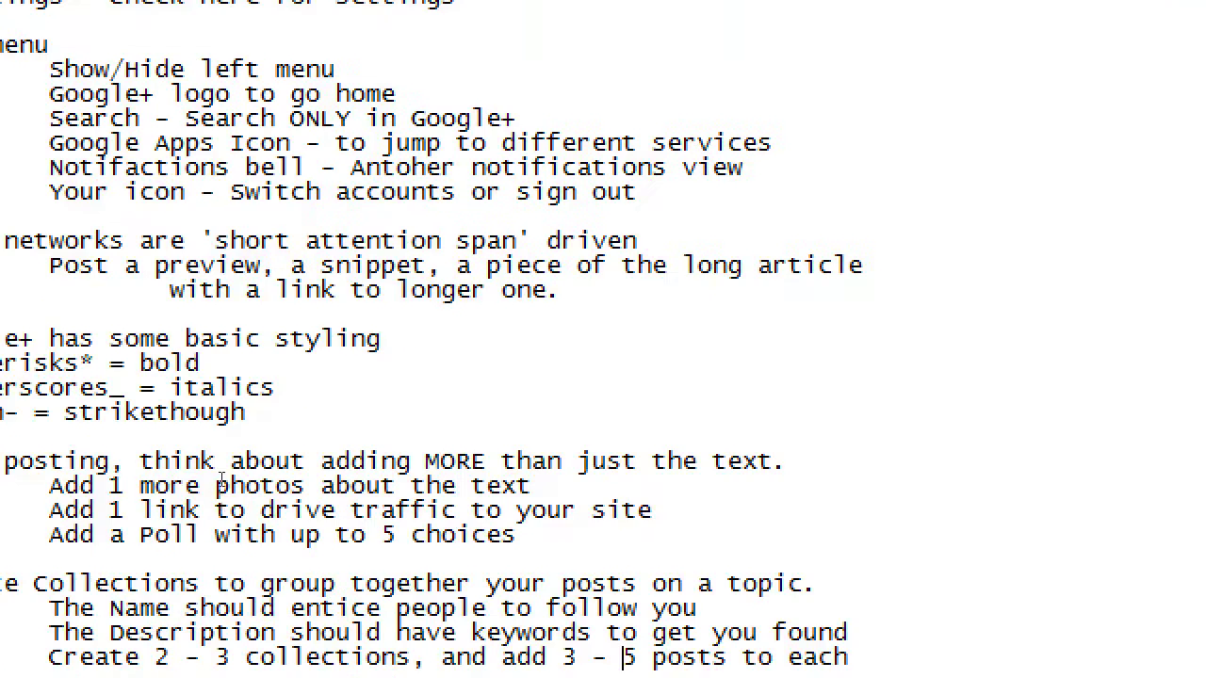
key("End")
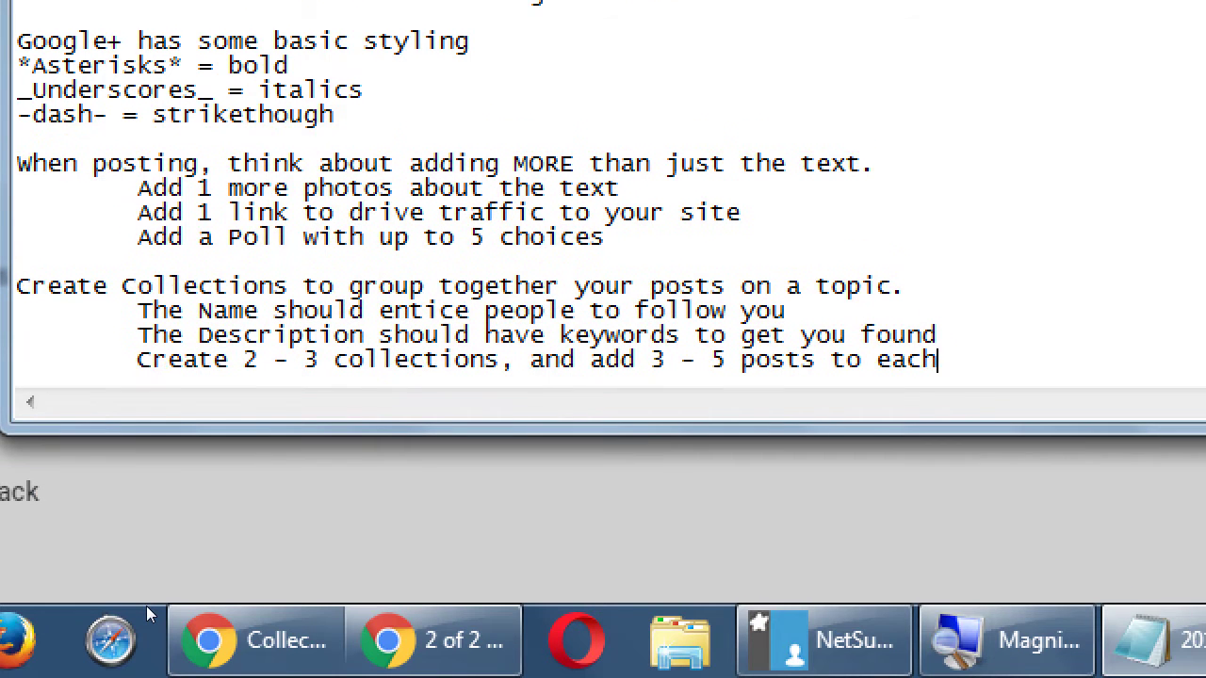
Add a fourth indented note under the Collections line reading "Only YOU can add to a Collection".
key("Return")
key("Tab")
type("Only Y")
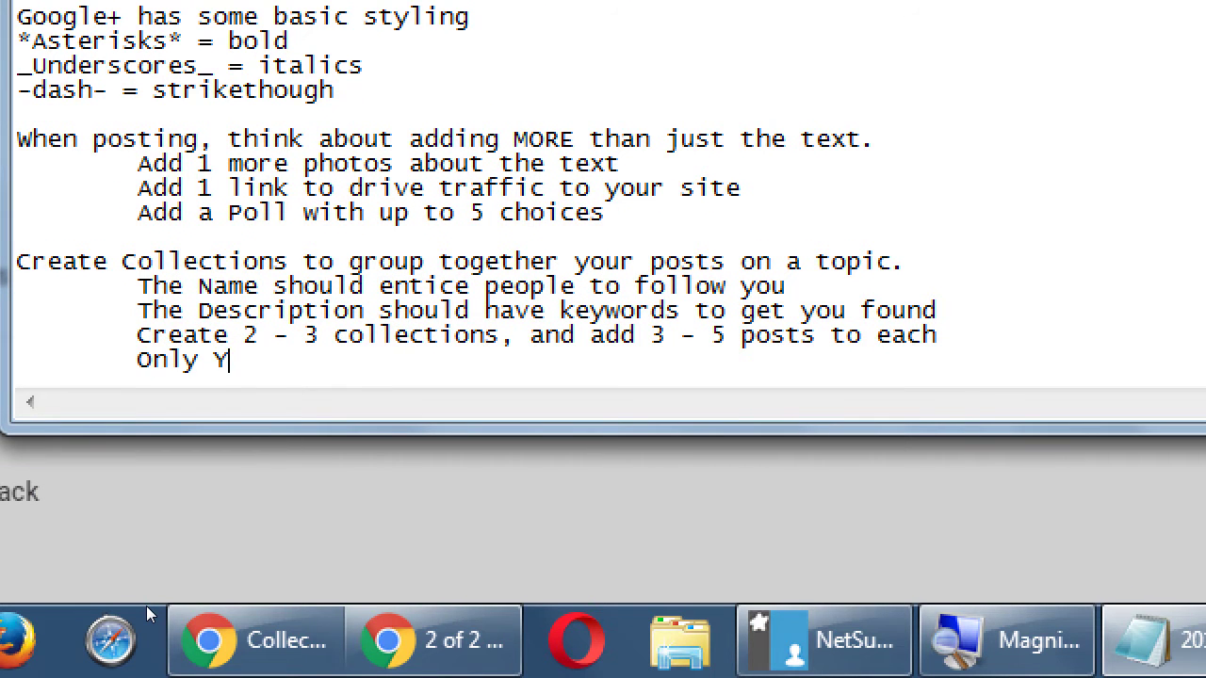
type("OU can")
type("add to ")
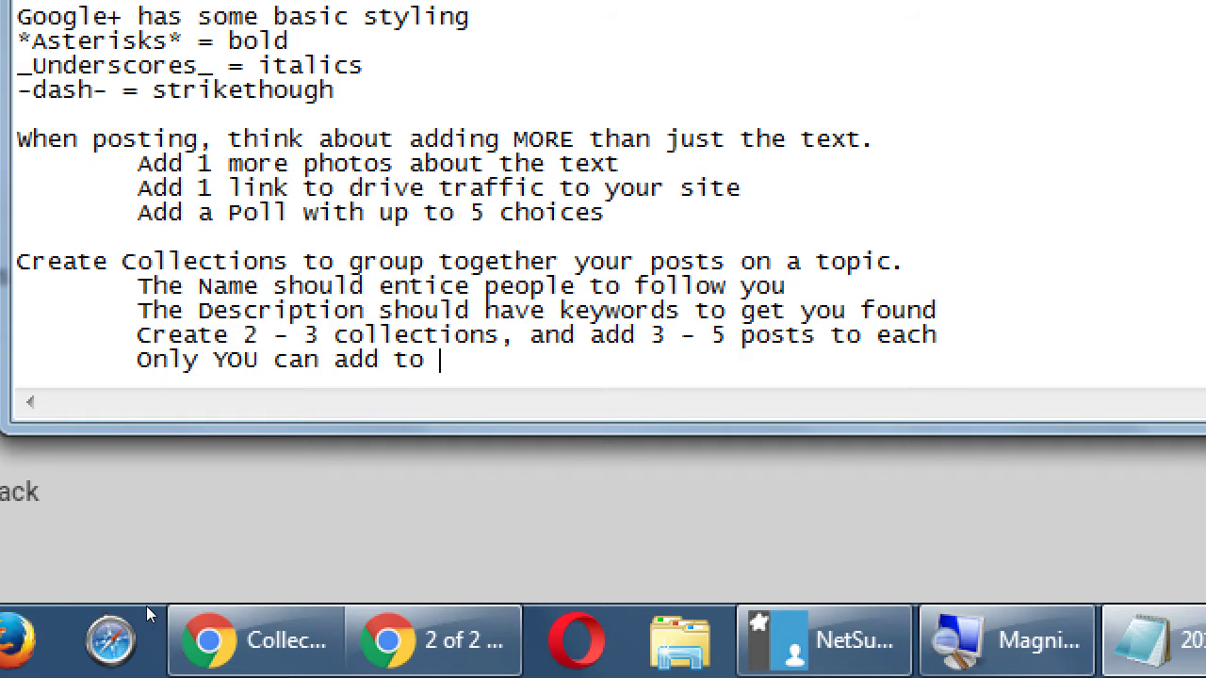
type("a Collection")
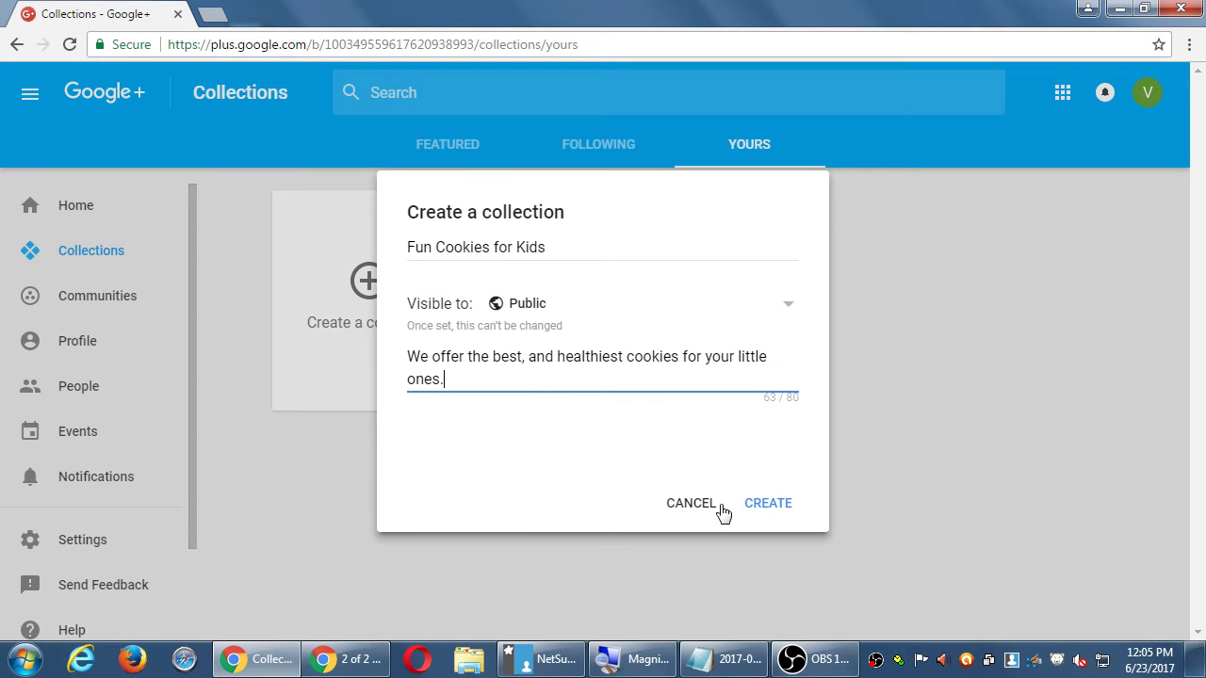
Create the "Fun Cookies for Kids" collection from the entered details and view the available cover photos without picking one.
left_click(768, 503)
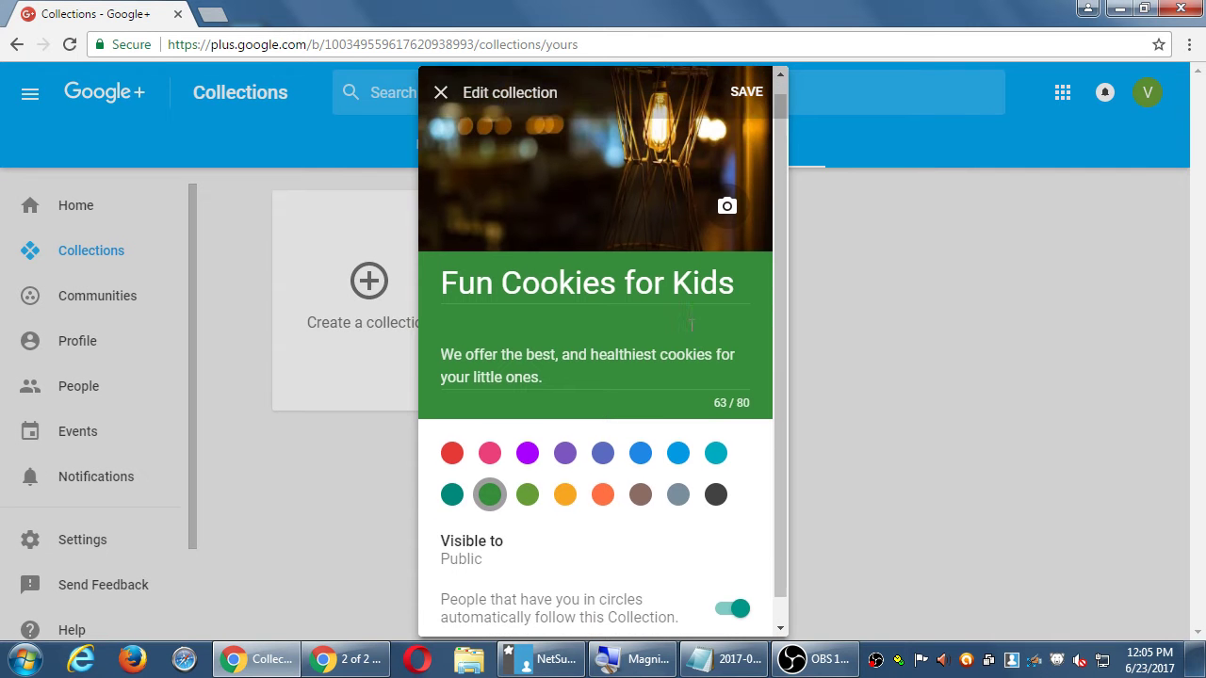
scroll(690, 326, "down", 1)
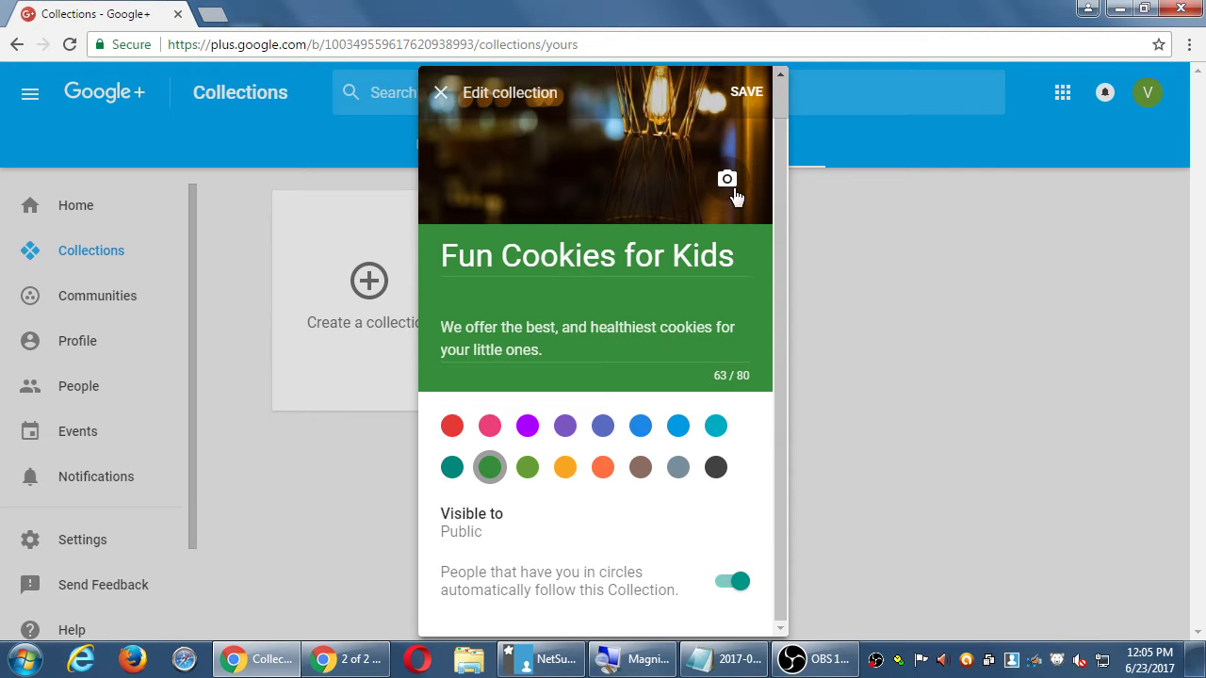
left_click(726, 182)
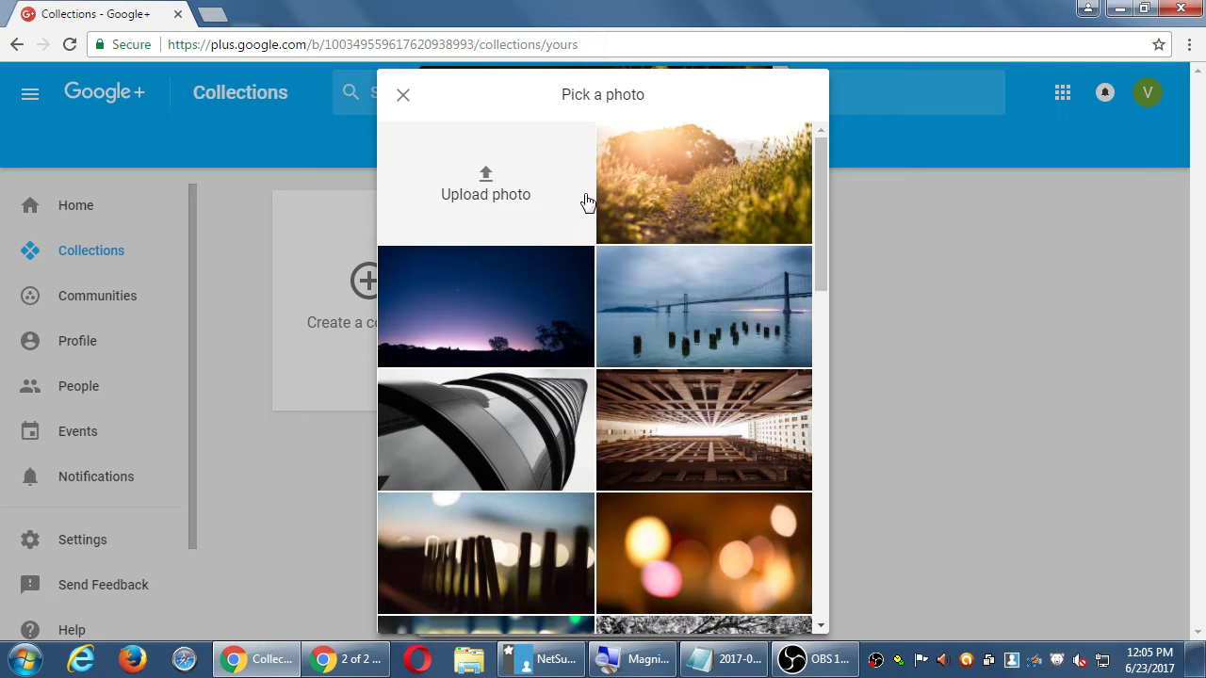
left_click(401, 96)
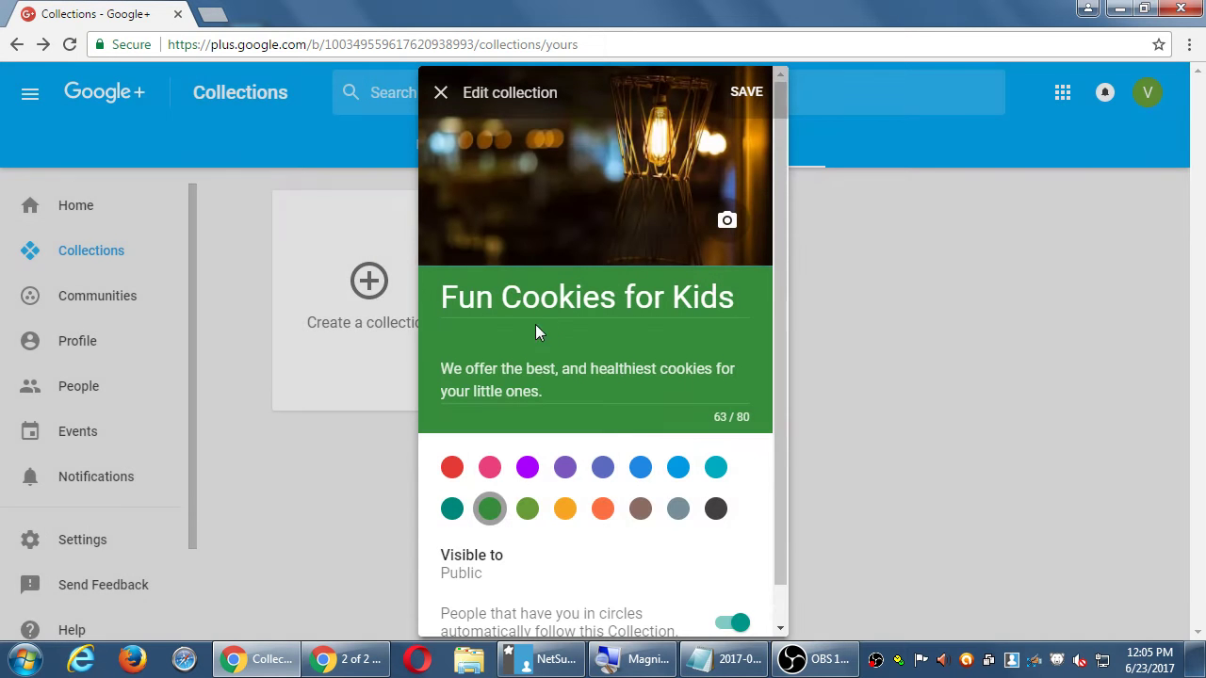
Set the collection's color to the light blue swatch, after trying purple, and save the collection.
left_click(565, 467)
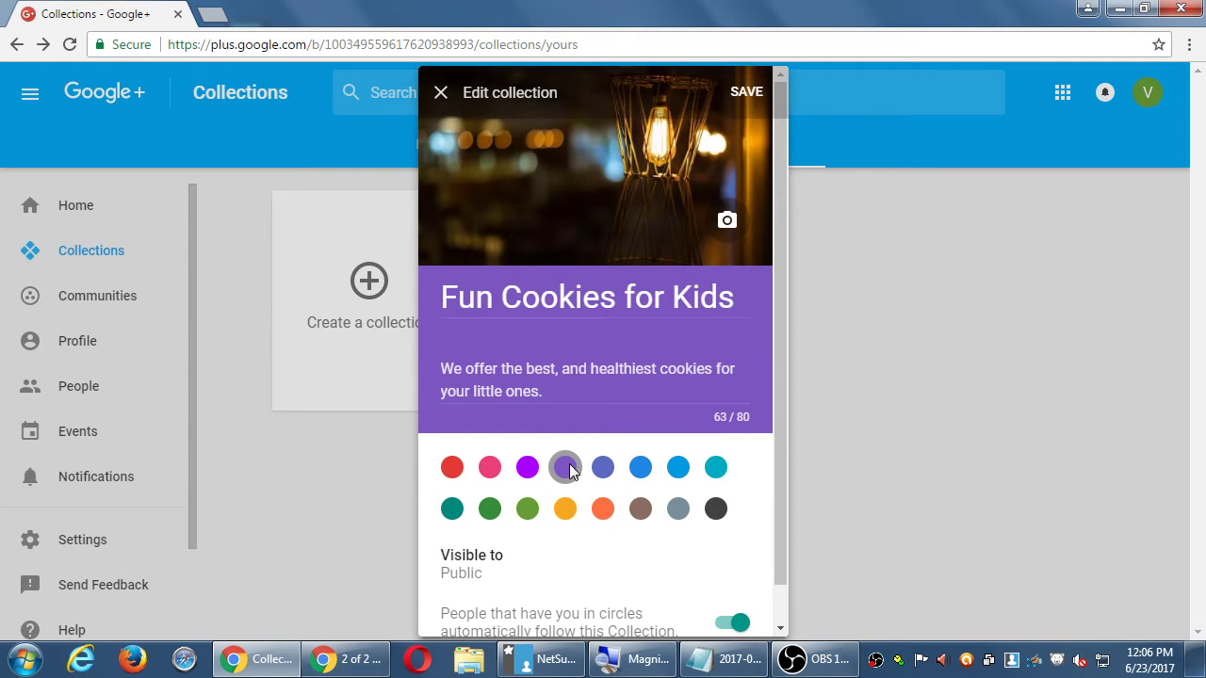
left_click(676, 470)
scroll(674, 476, "down", 1)
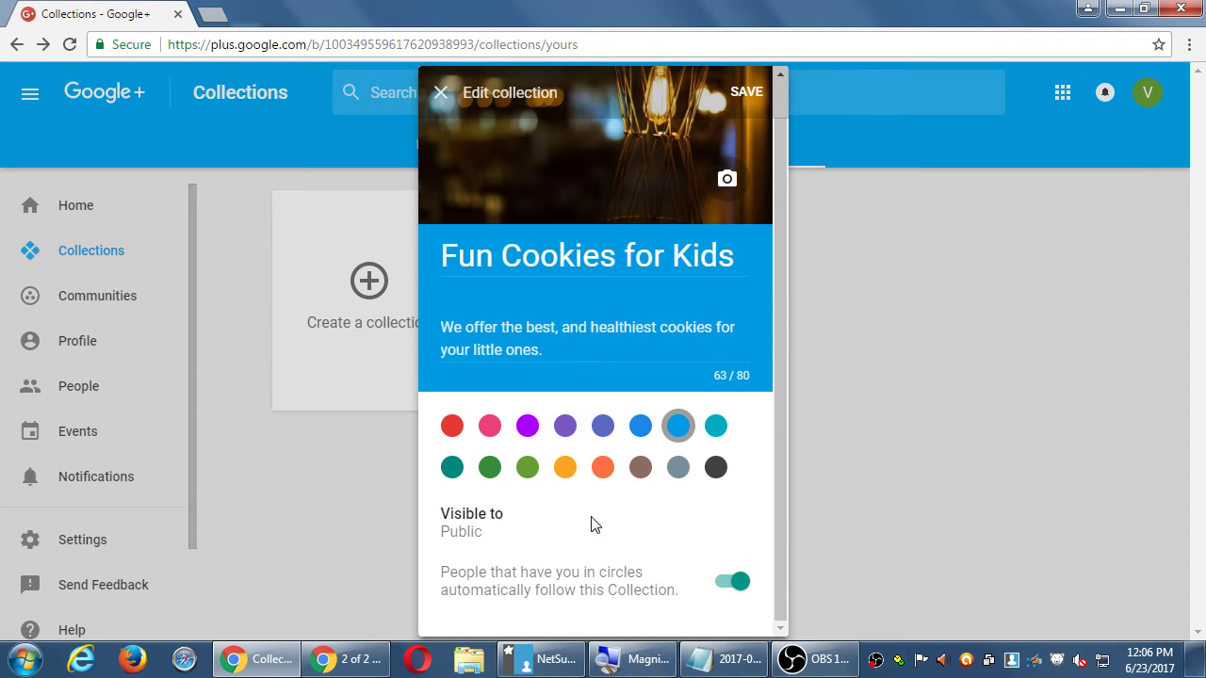
scroll(593, 524, "up", 1)
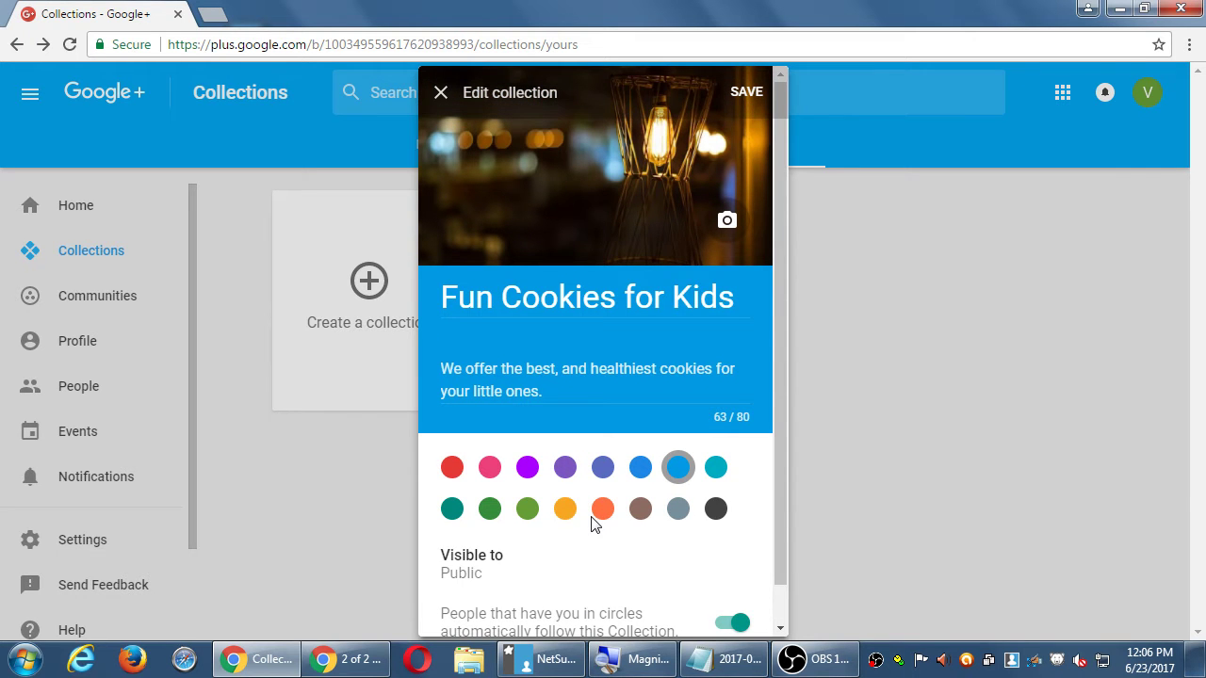
left_click(745, 94)
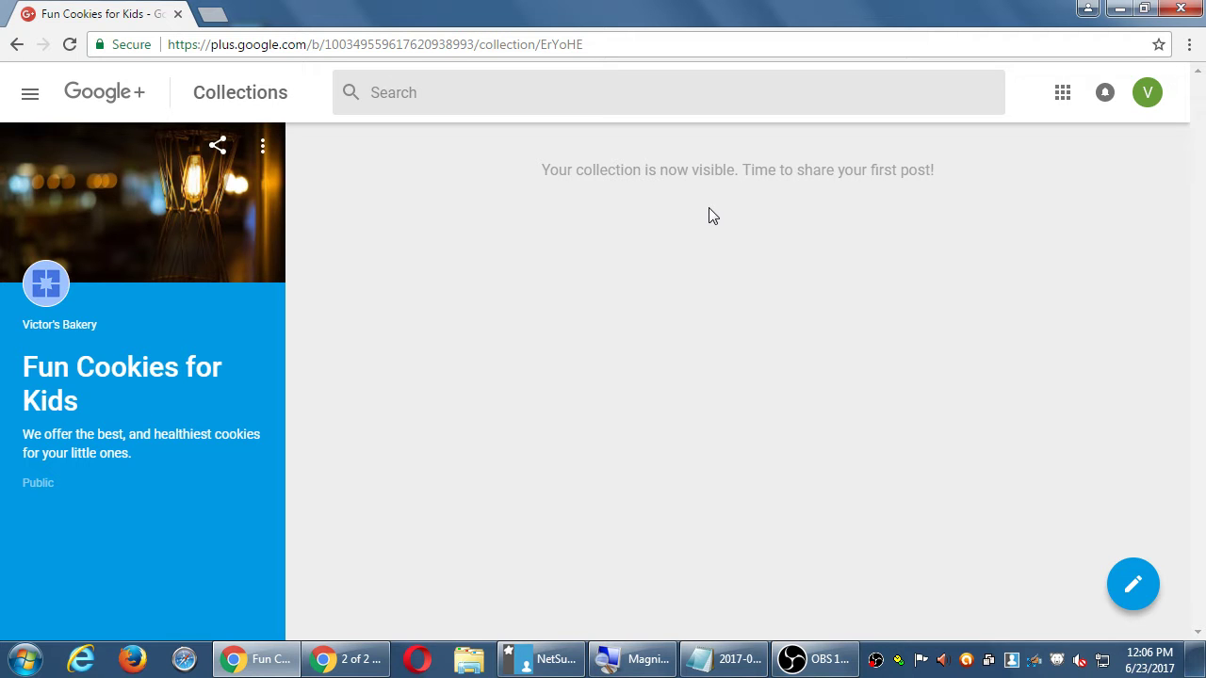
View the new-post form for the "Fun Cookies for Kids" collection and close it without posting.
left_click(1132, 583)
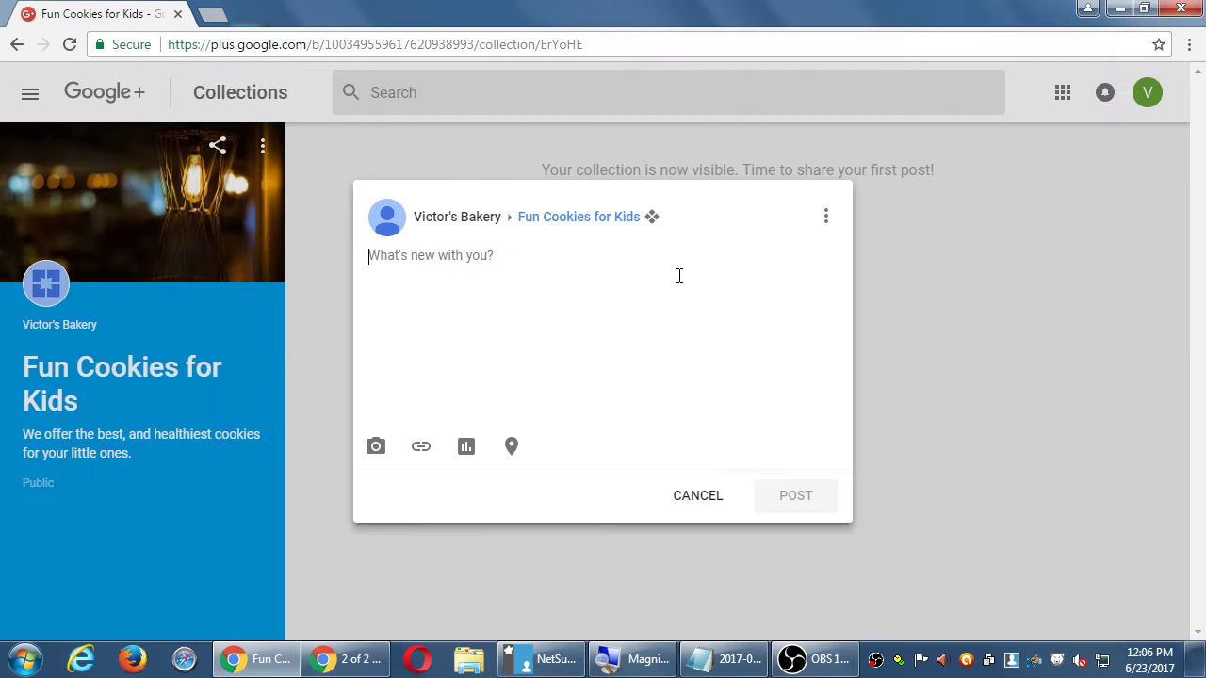
left_click(688, 496)
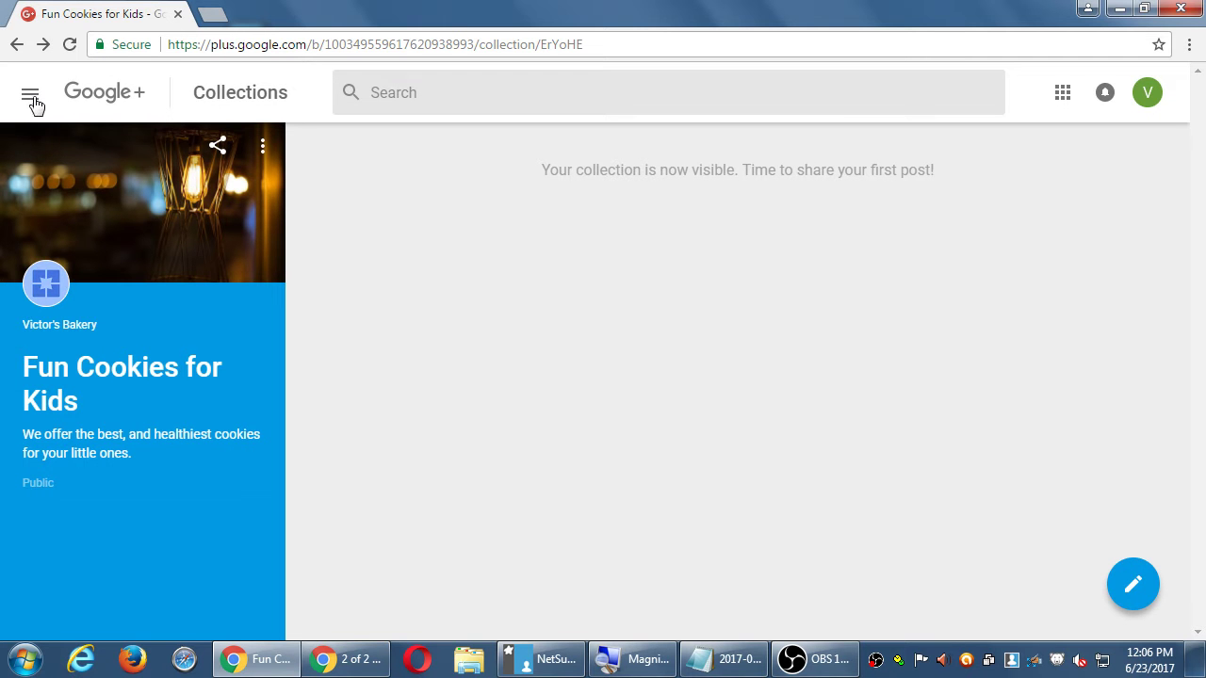
Go to the page's own collections, view "Fun Cookies for Kids" from there, and return to the list.
left_click(35, 100)
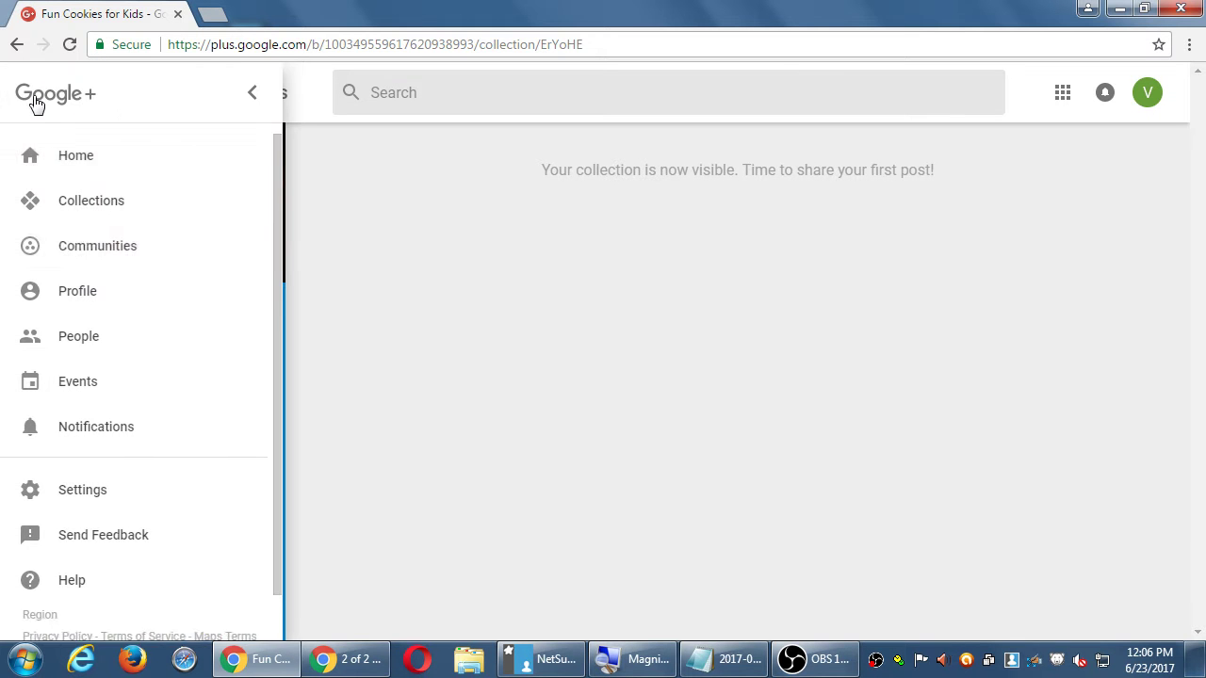
left_click(85, 204)
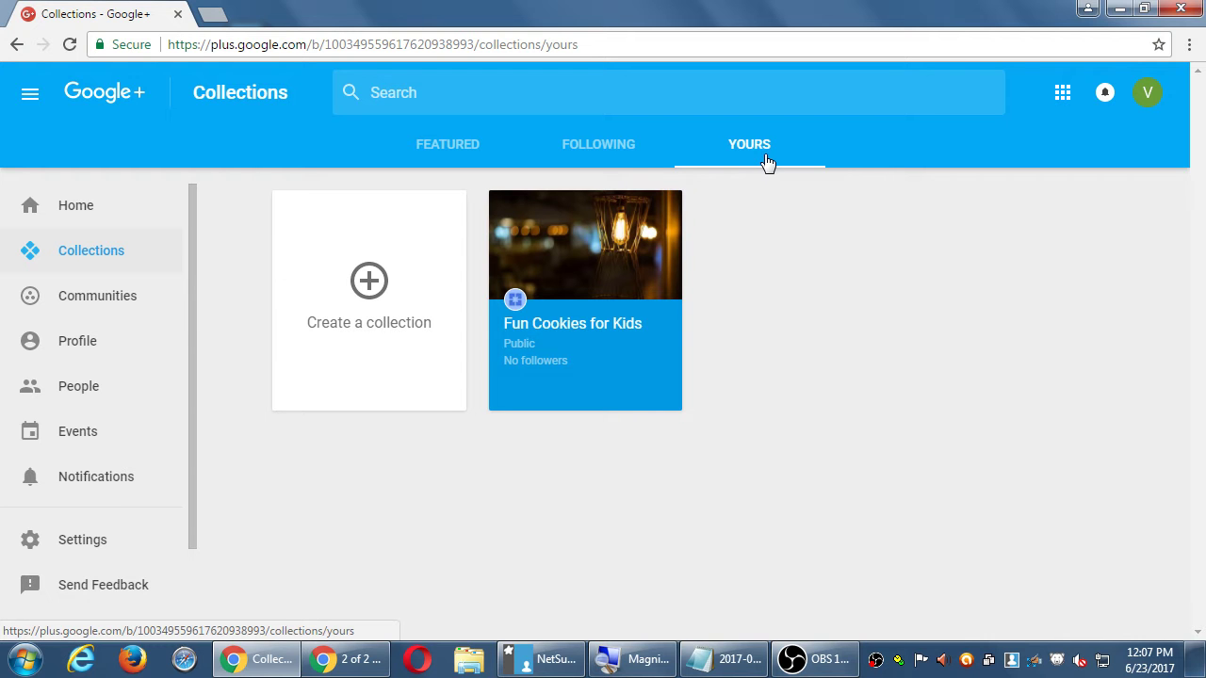
left_click(574, 344)
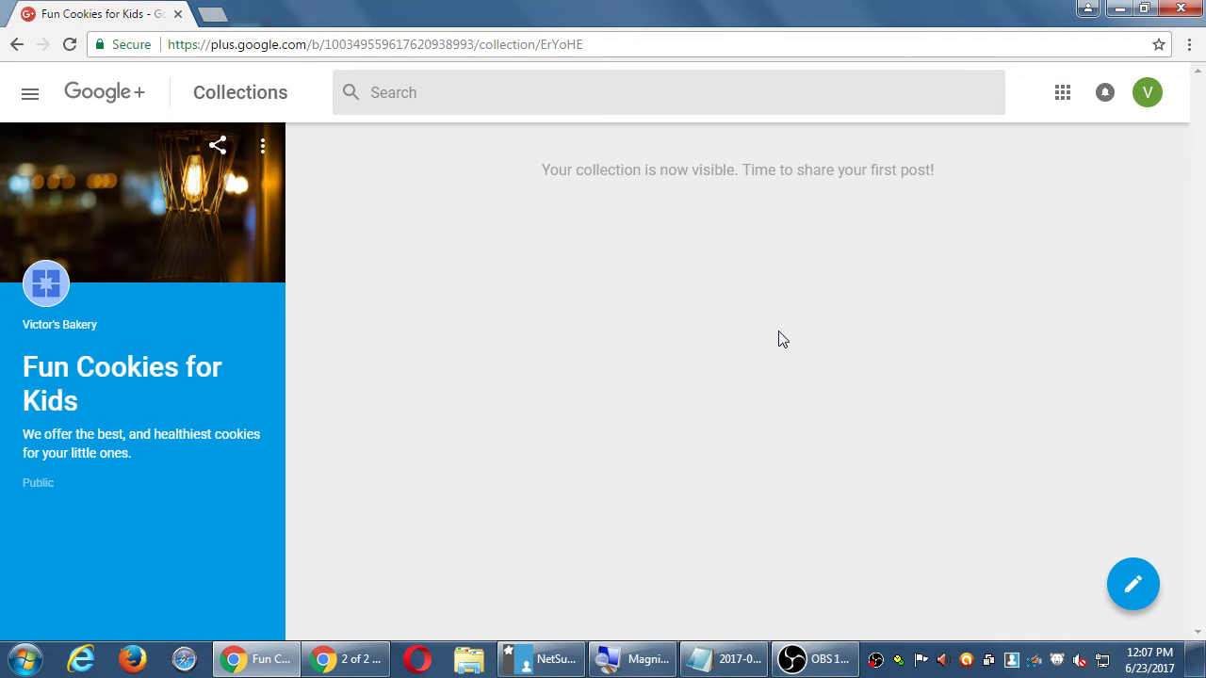
left_click(16, 46)
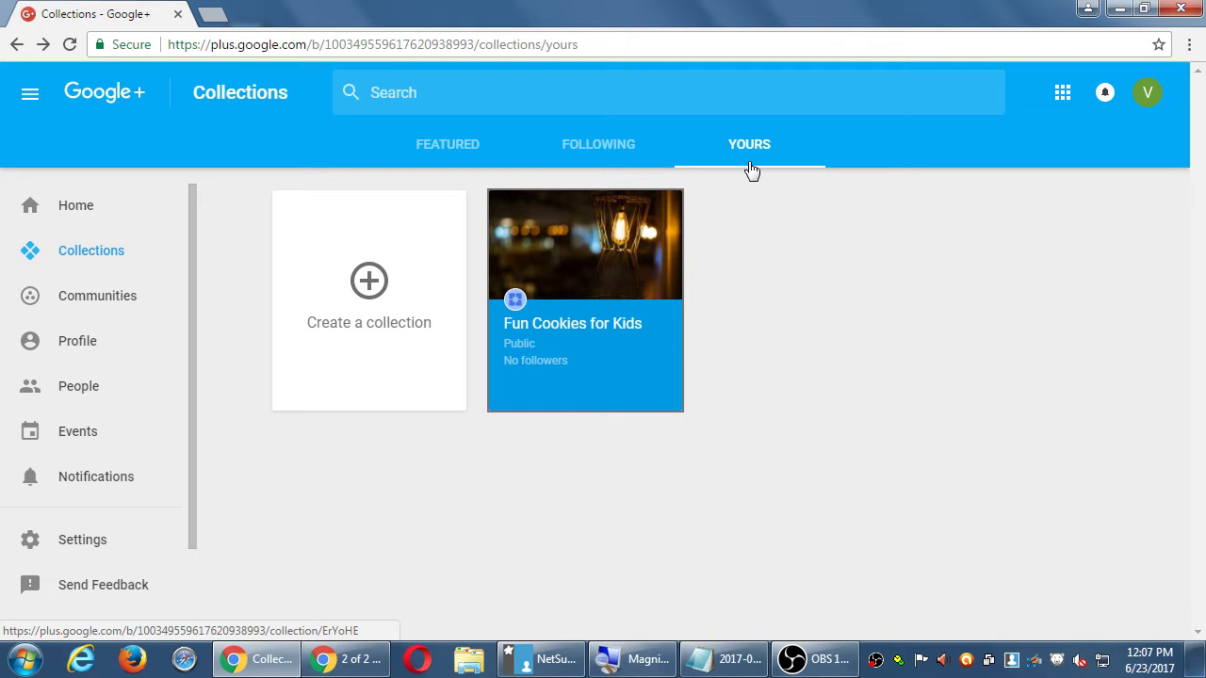
Follow the featured collections "50 Years Ago" and "Cape Sounion: The Archaeological Site", accepting the notice about following.
left_click(421, 154)
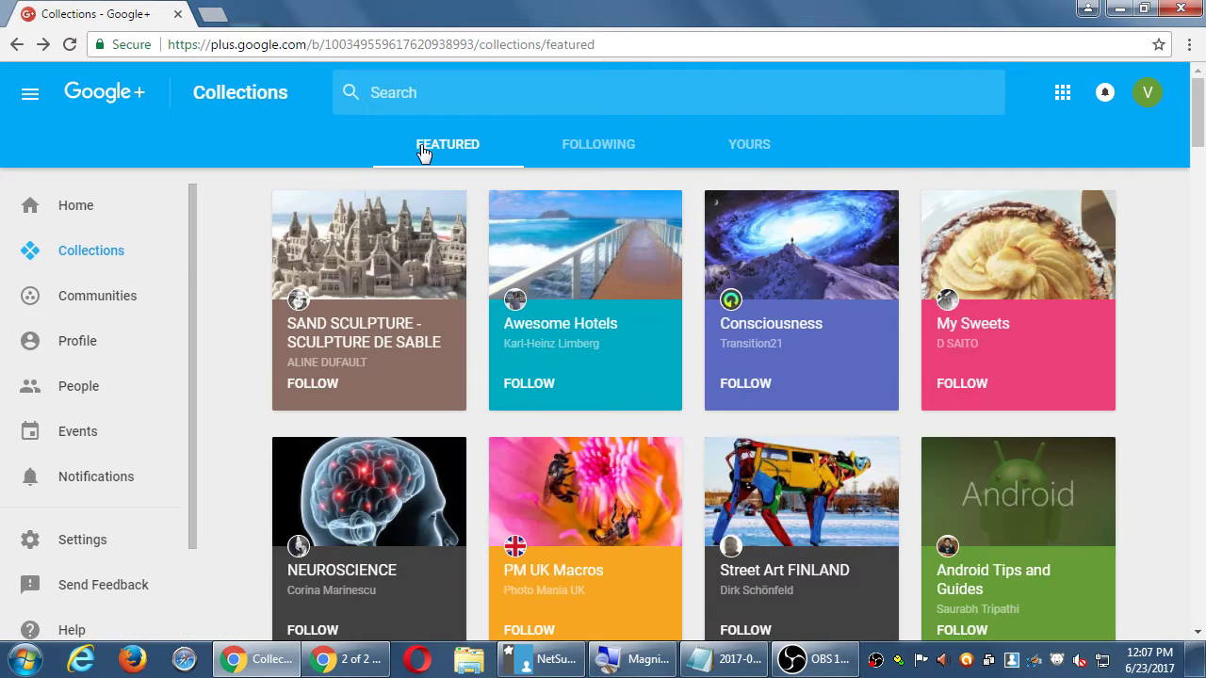
scroll(817, 471, "down", 5)
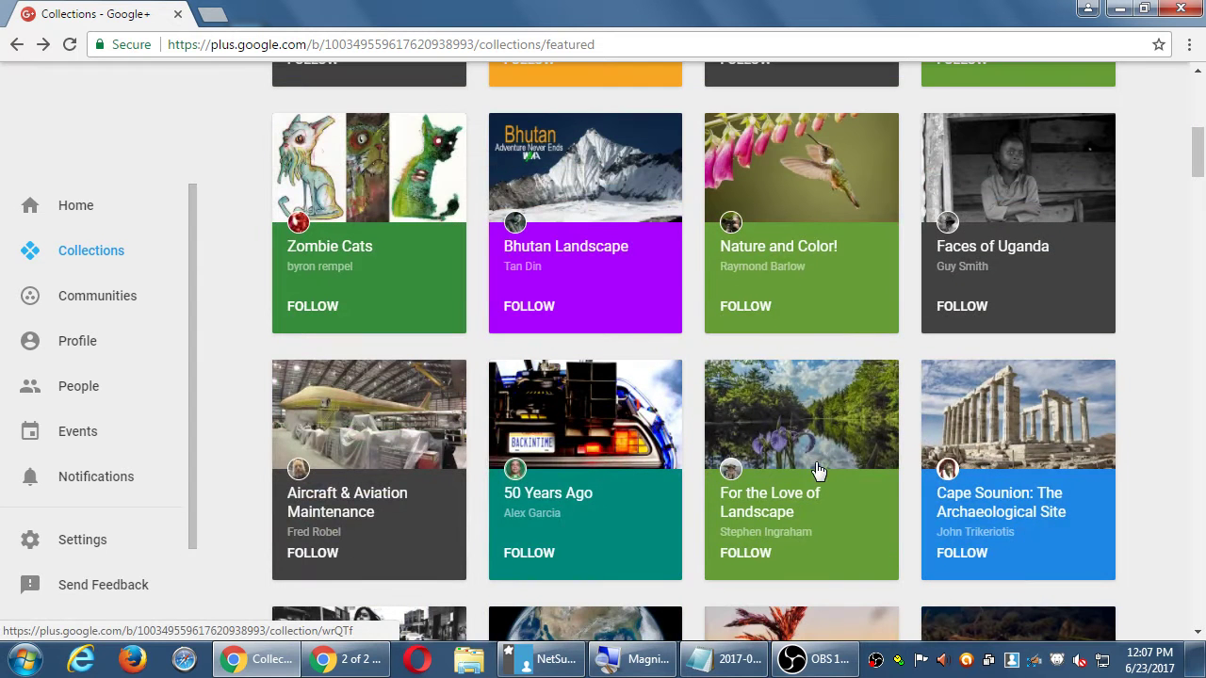
scroll(817, 471, "down", 1)
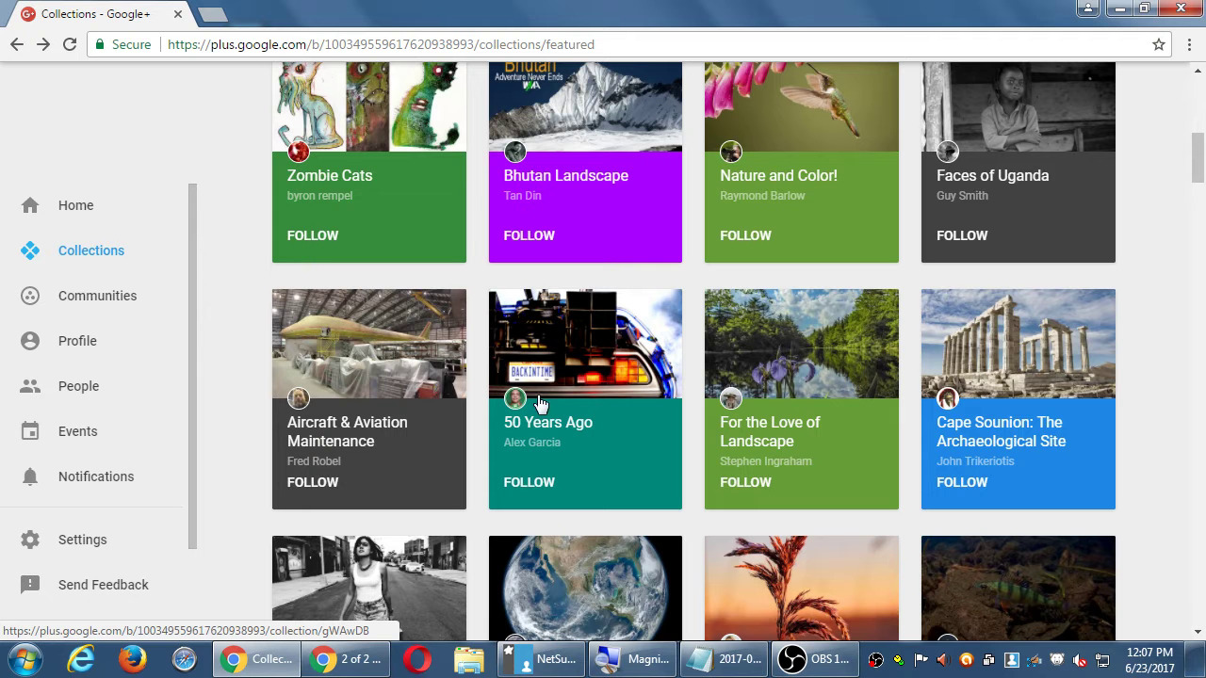
left_click(533, 481)
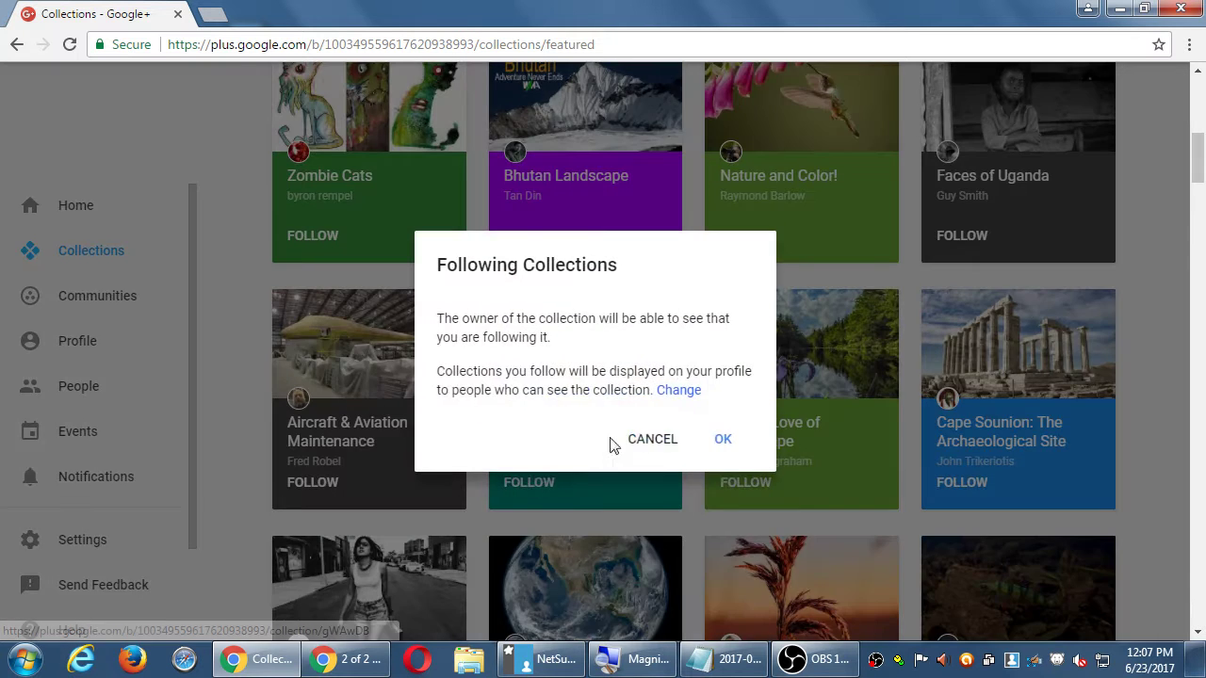
left_click(716, 444)
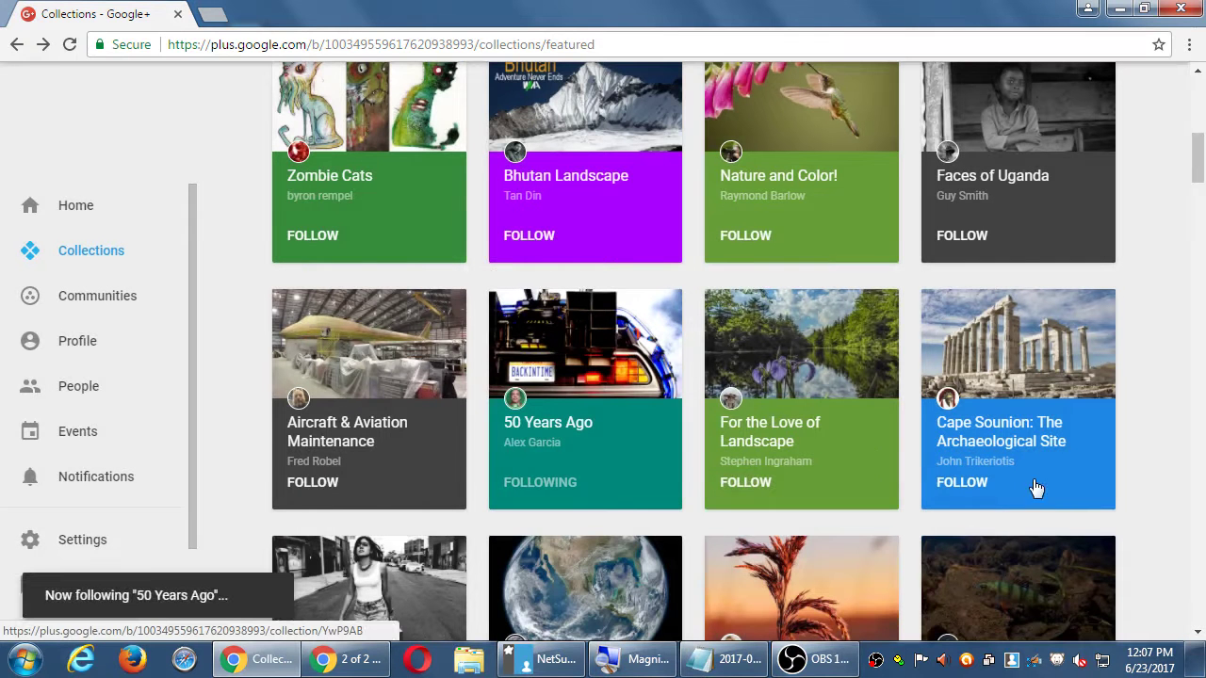
scroll(1069, 487, "down", 1)
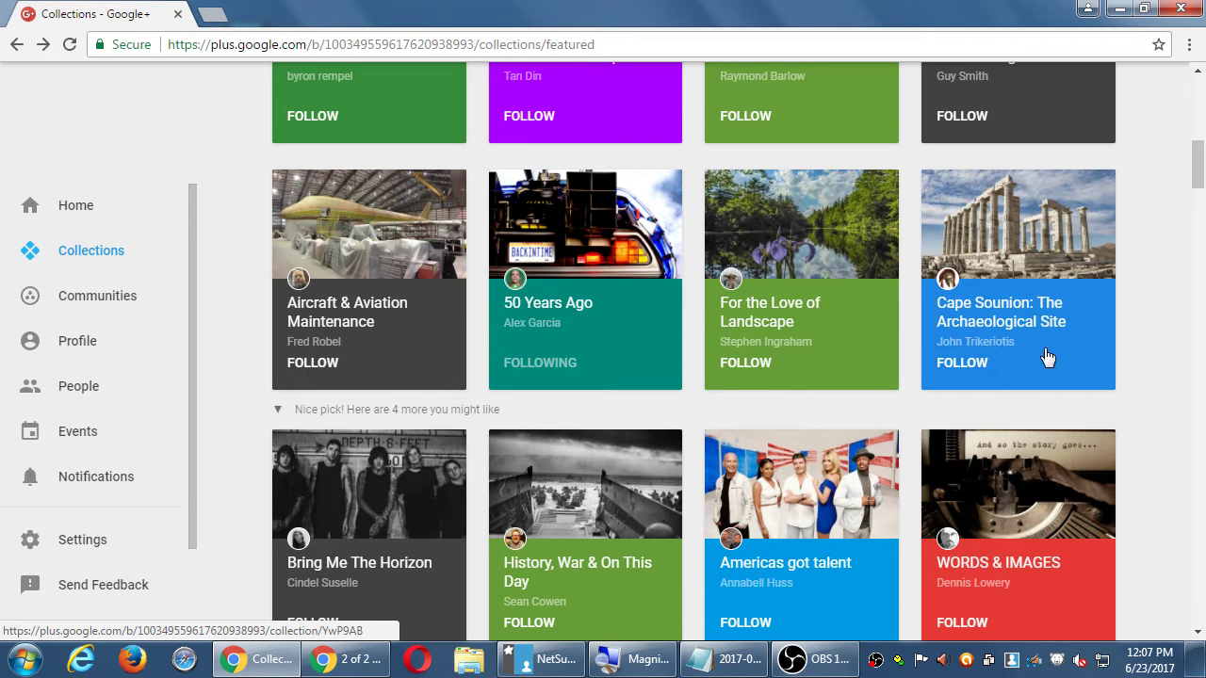
left_click(973, 366)
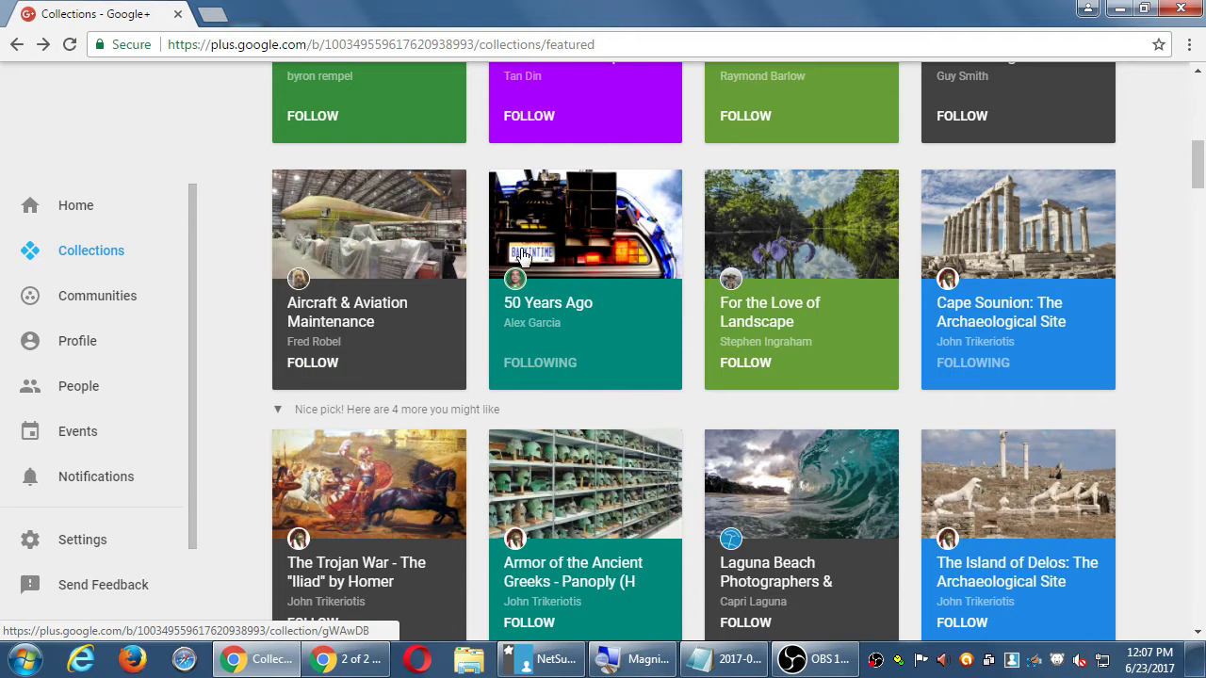
Open the "50 Years Ago" collection and look through its posts as an example of an active collection.
left_click(581, 256)
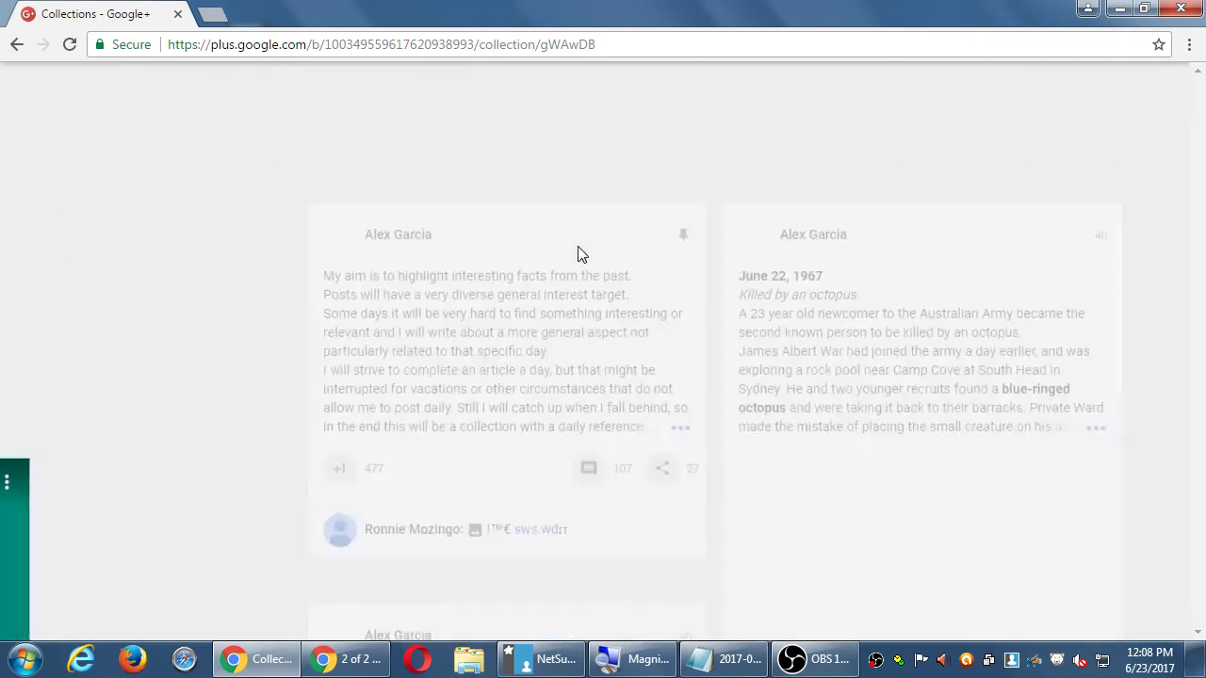
scroll(631, 307, "down", 10)
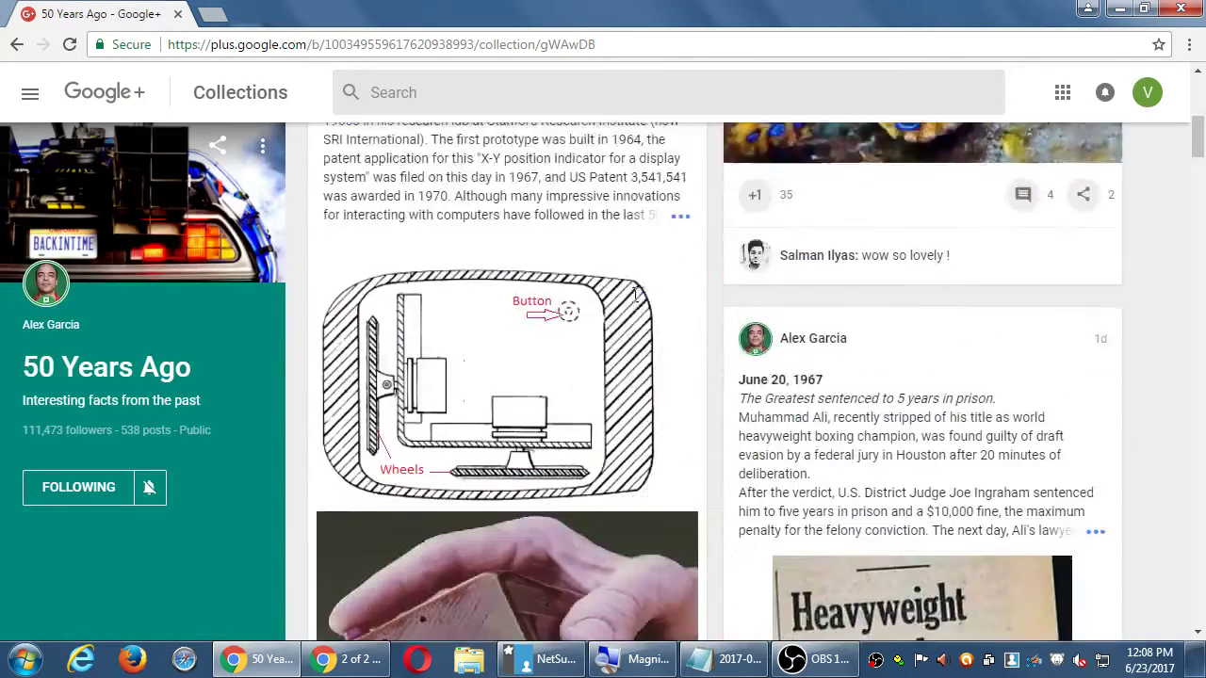
scroll(640, 306, "up", 1)
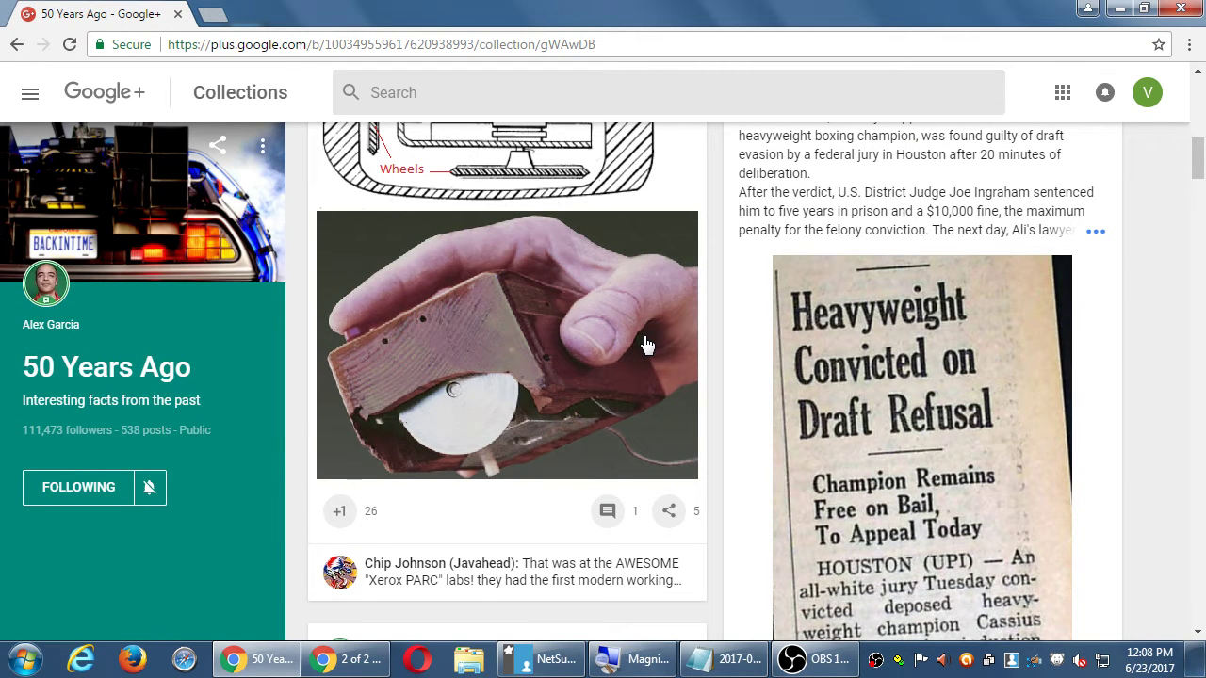
scroll(646, 345, "up", 2)
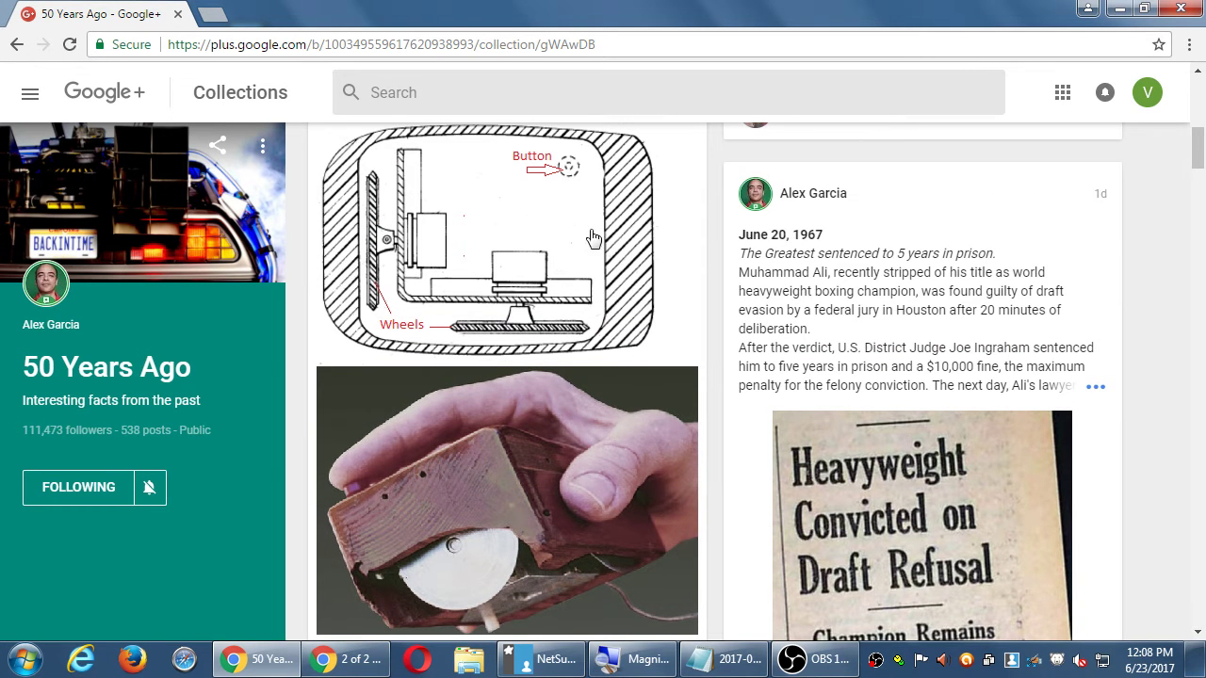
scroll(463, 477, "down", 1)
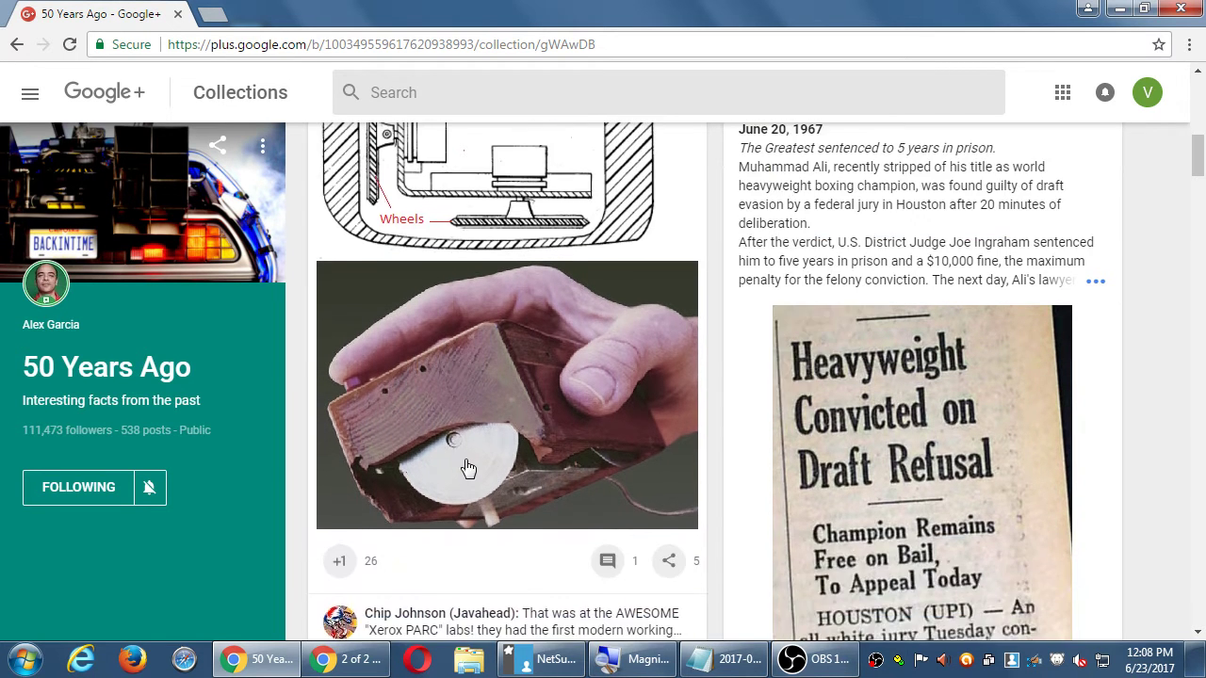
Read further back through the June 1967 posts in the "50 Years Ago" collection to examine their topics, images and audience response.
scroll(469, 469, "down", 1)
scroll(476, 457, "down", 5)
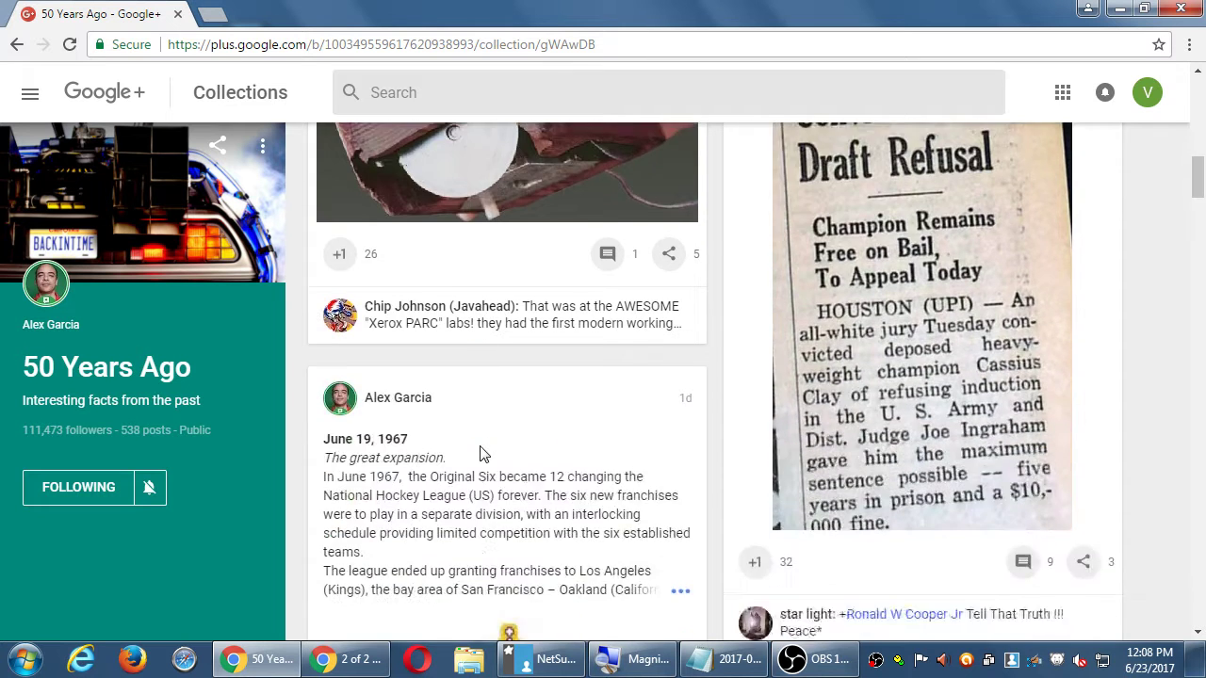
scroll(480, 453, "down", 5)
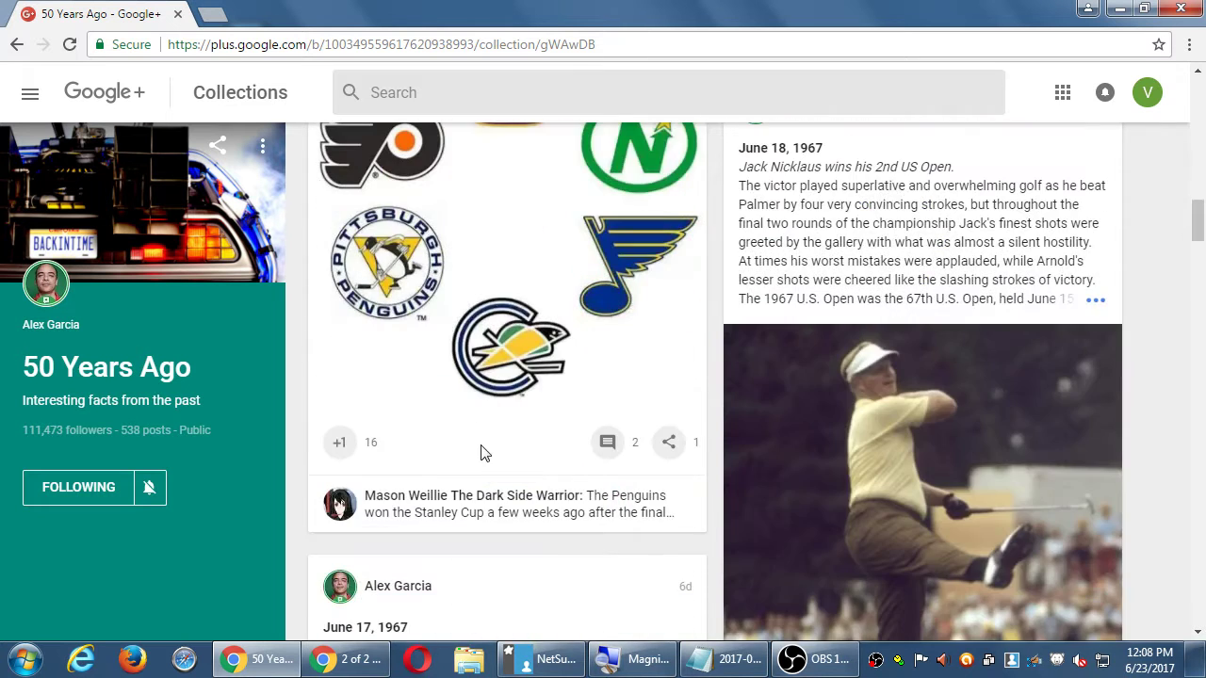
scroll(480, 453, "down", 6)
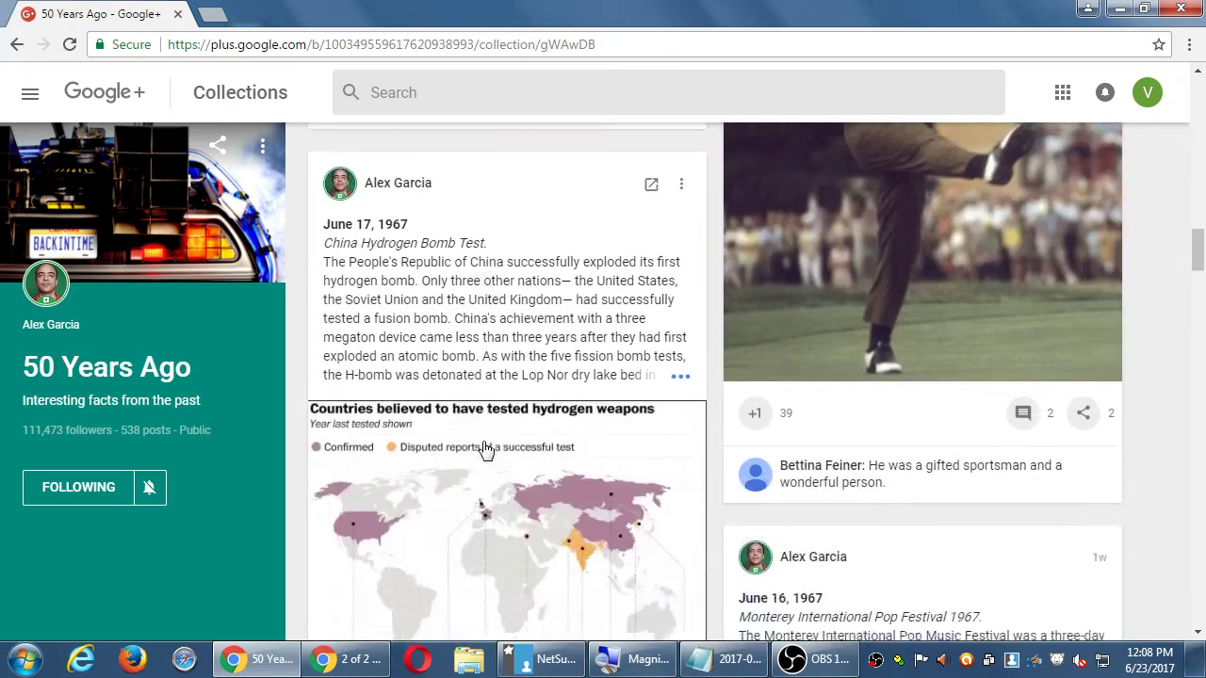
scroll(485, 445, "down", 9)
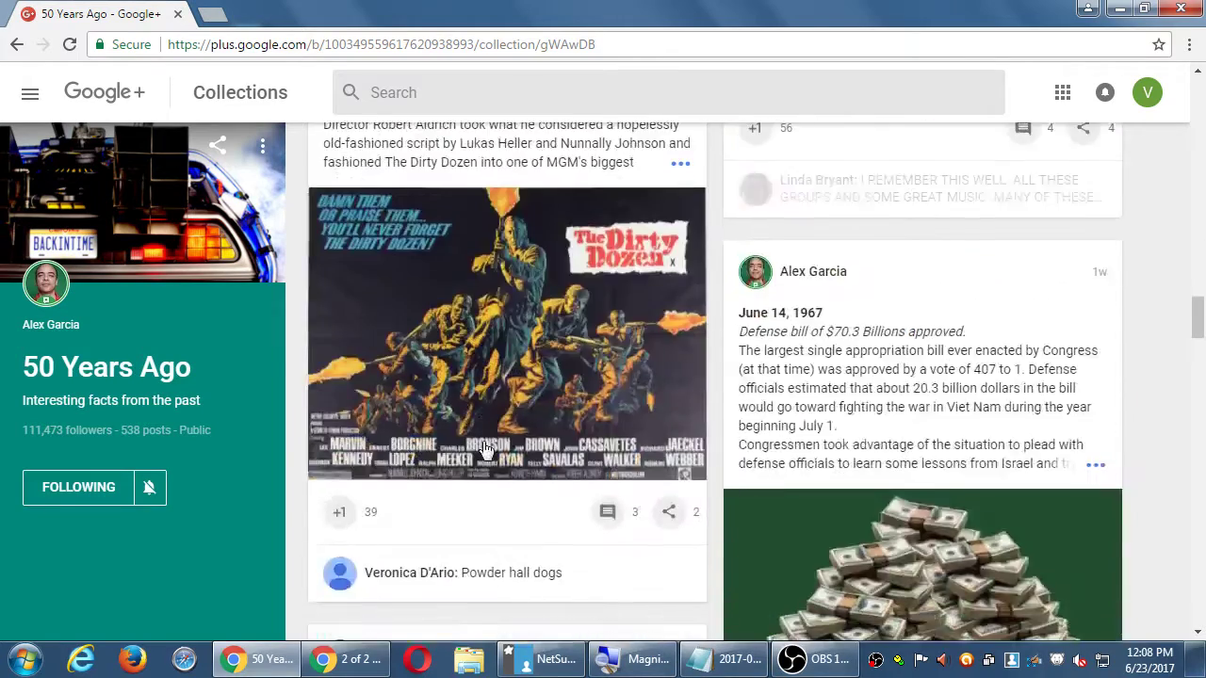
scroll(484, 443, "up", 4)
scroll(484, 443, "up", 1)
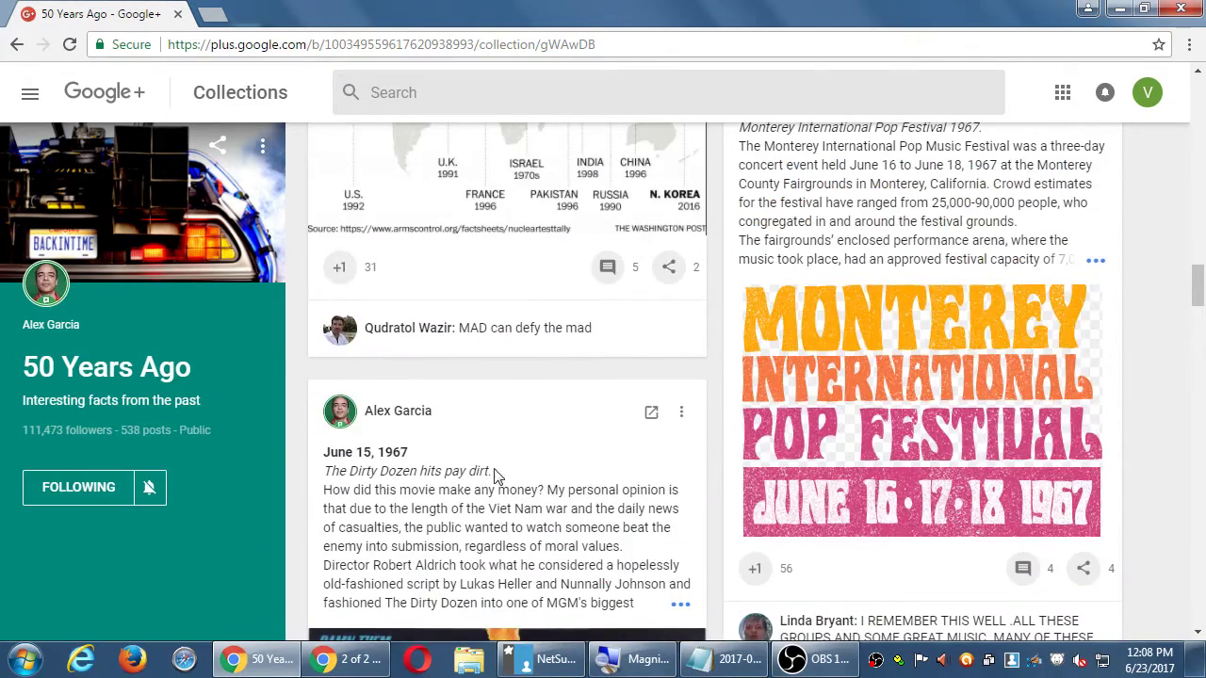
scroll(848, 423, "up", 1)
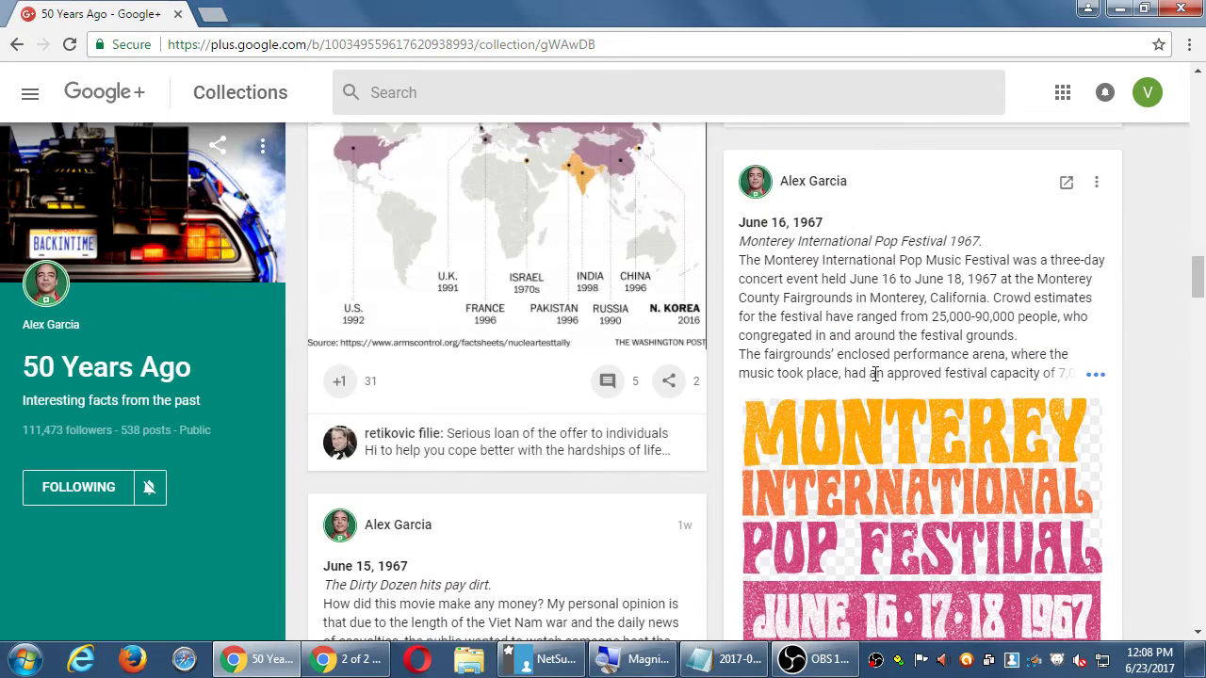
scroll(872, 396, "down", 3)
scroll(881, 377, "down", 12)
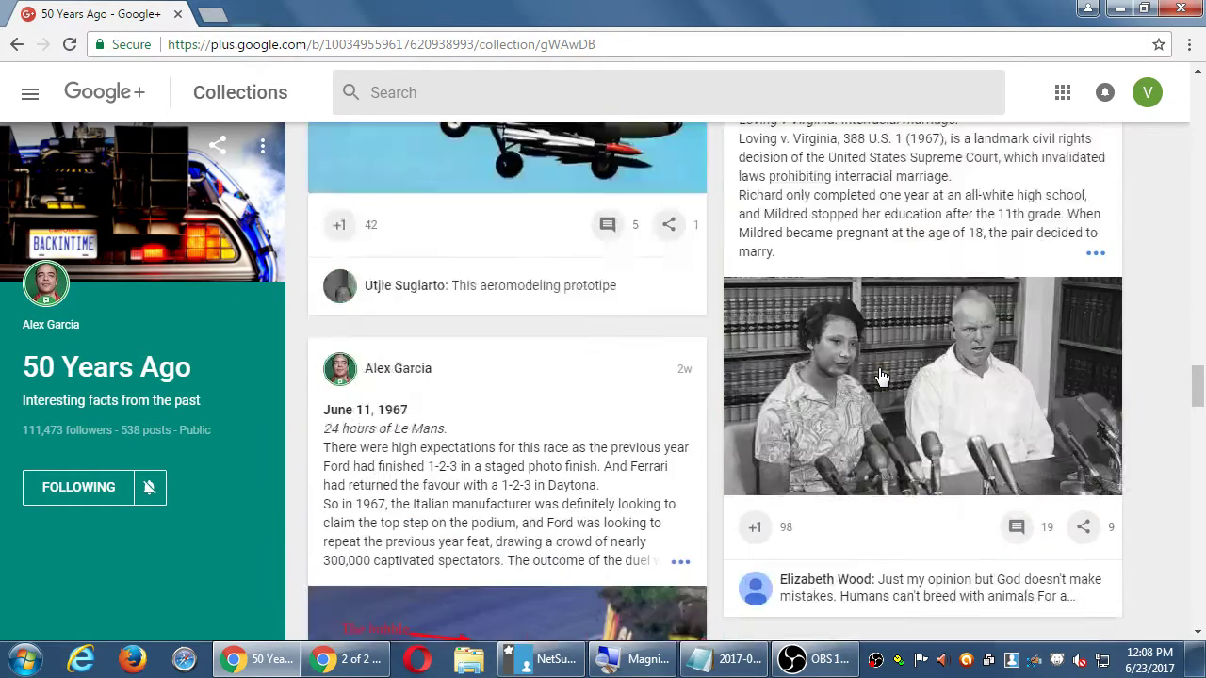
scroll(881, 377, "up", 2)
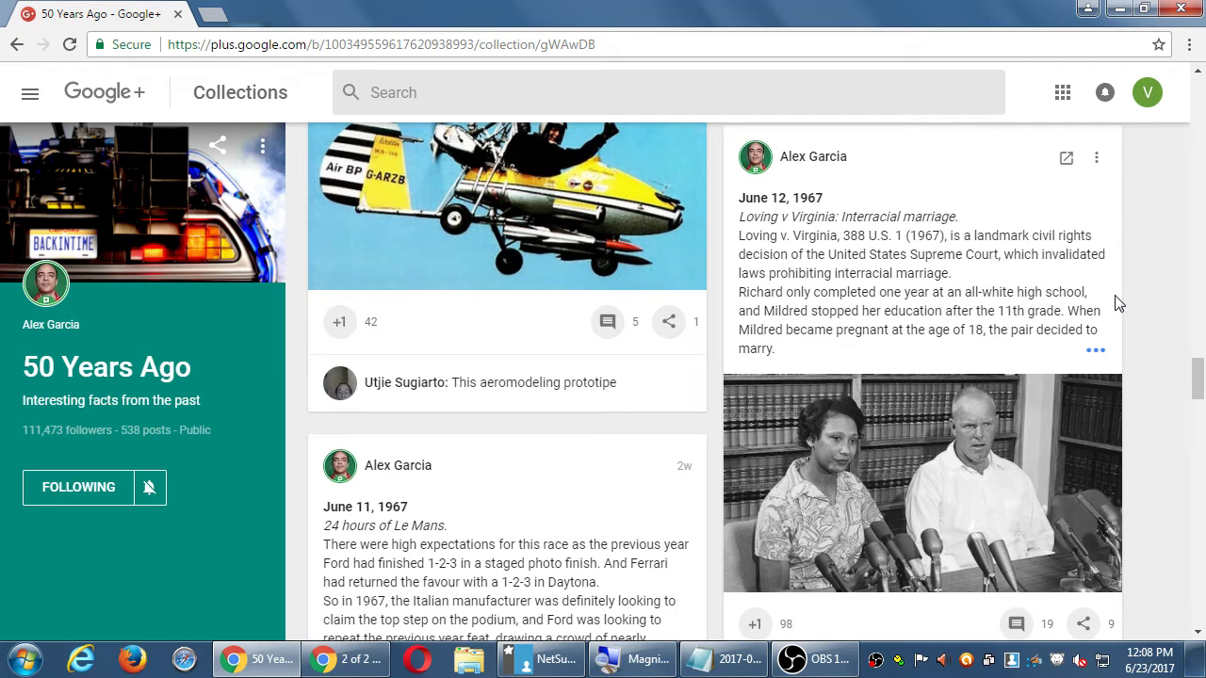
scroll(905, 498, "down", 4)
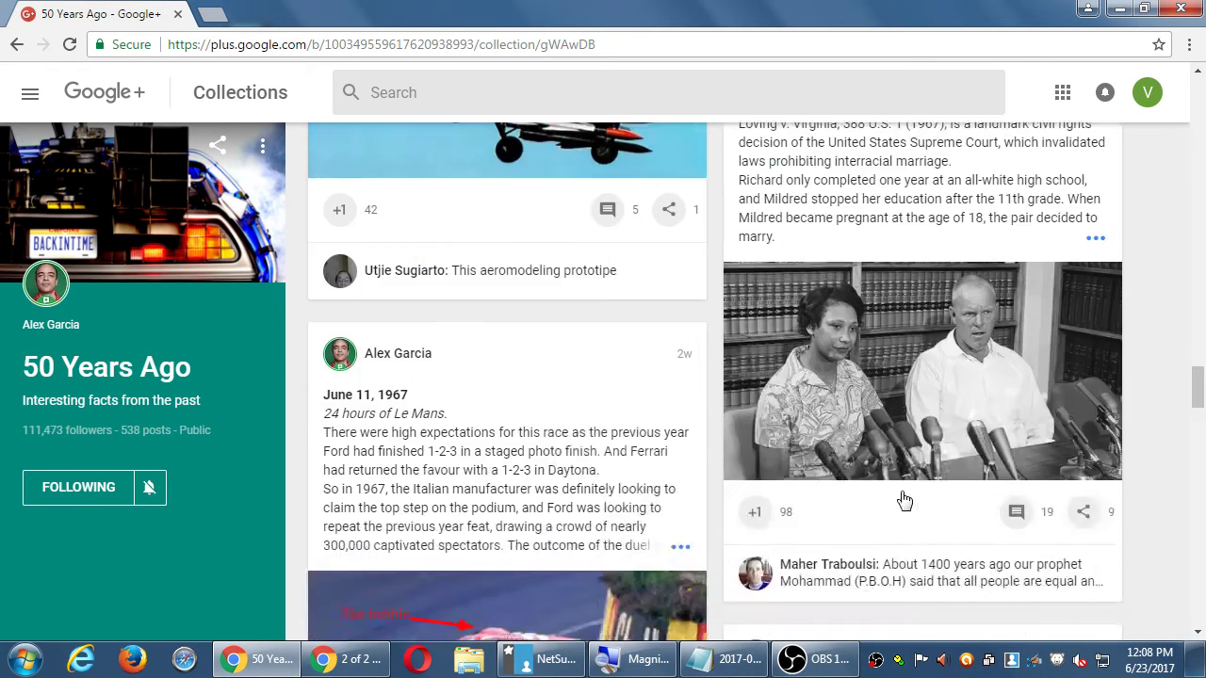
scroll(904, 497, "down", 3)
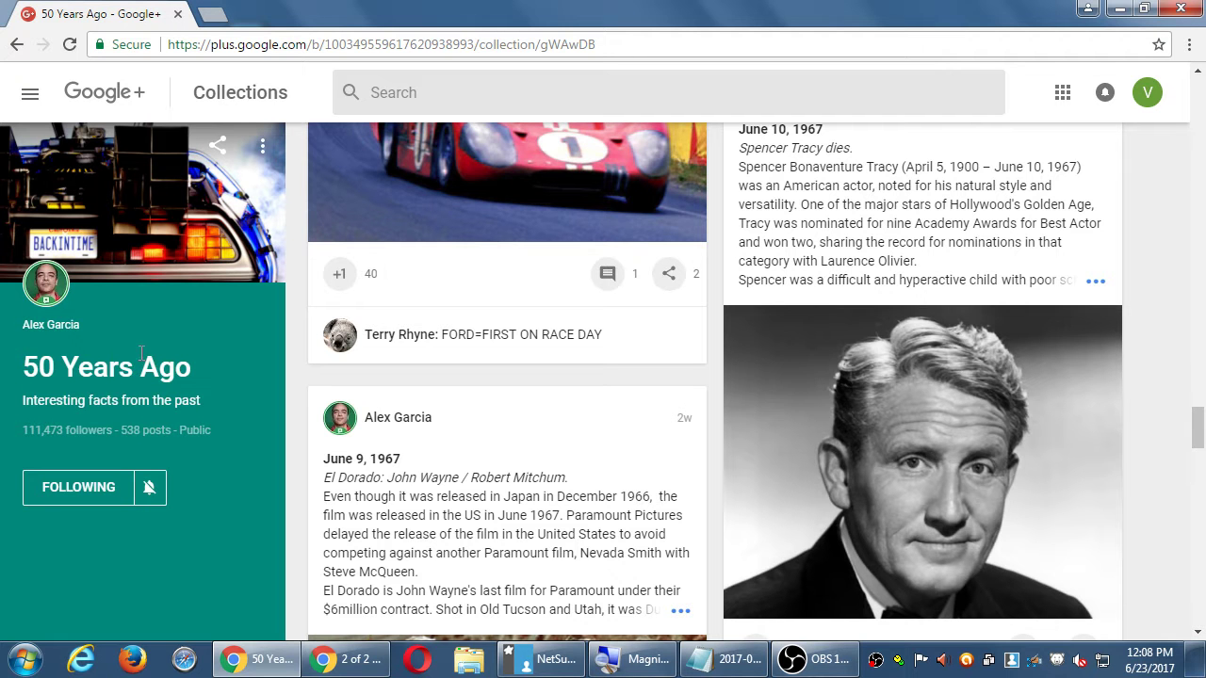
scroll(334, 516, "down", 9)
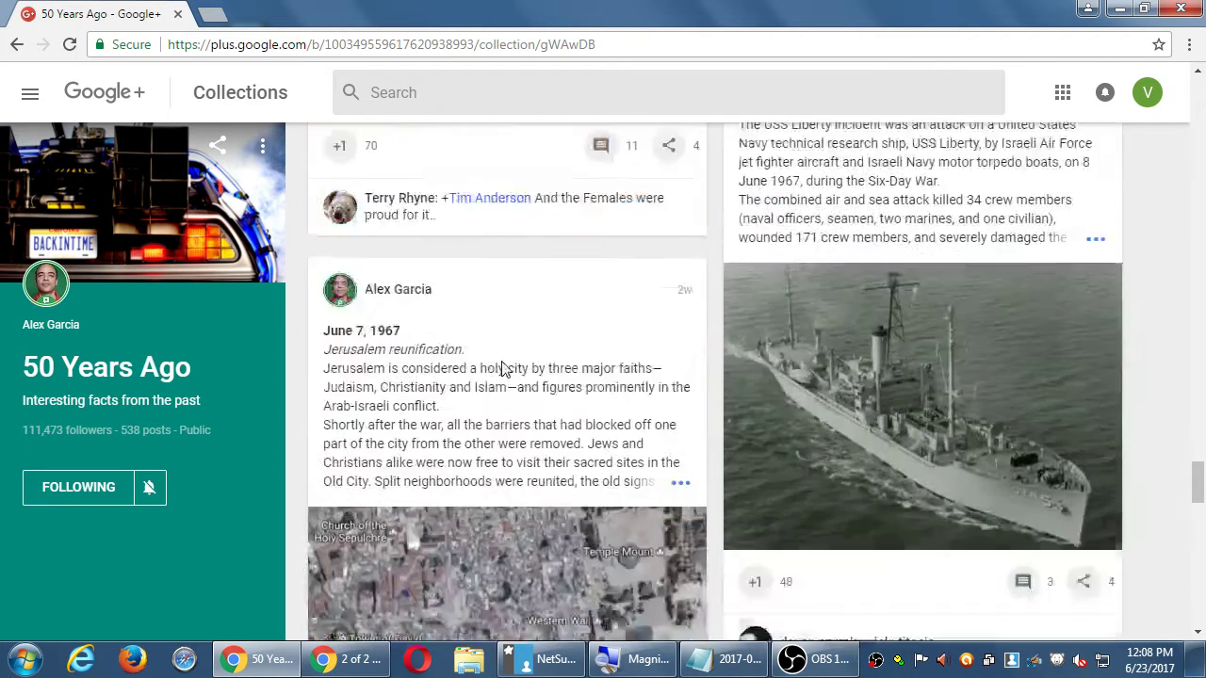
scroll(502, 368, "down", 3)
scroll(501, 367, "down", 3)
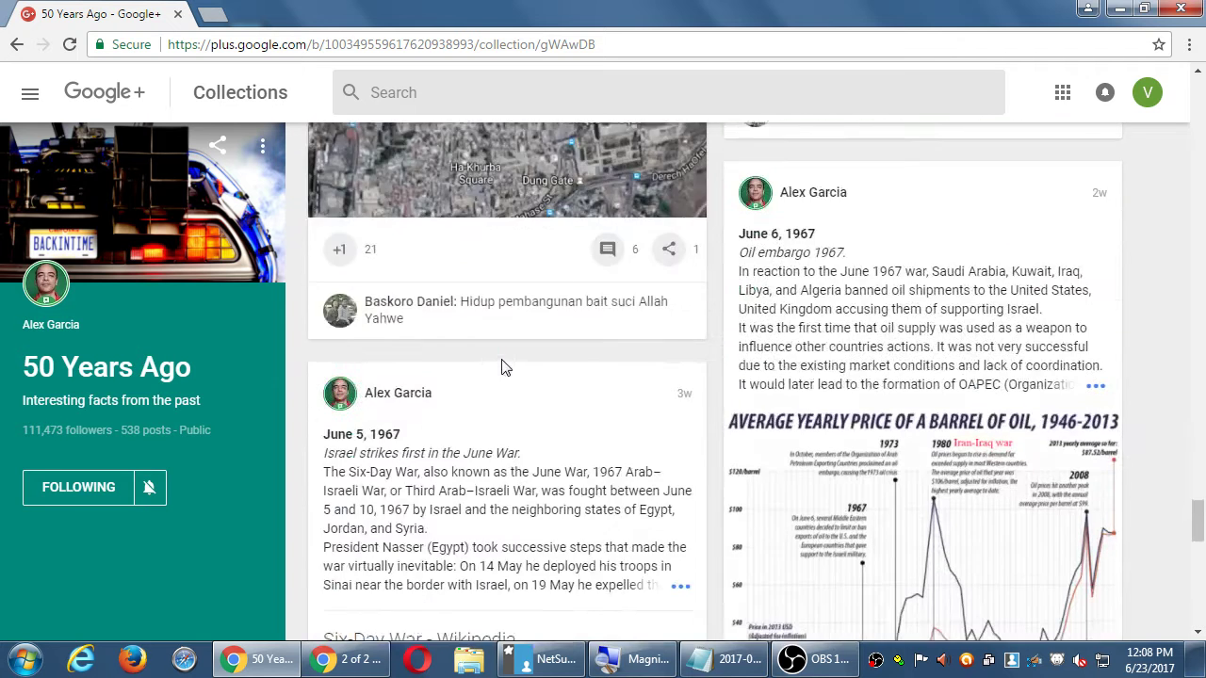
scroll(501, 368, "down", 2)
scroll(504, 364, "down", 1)
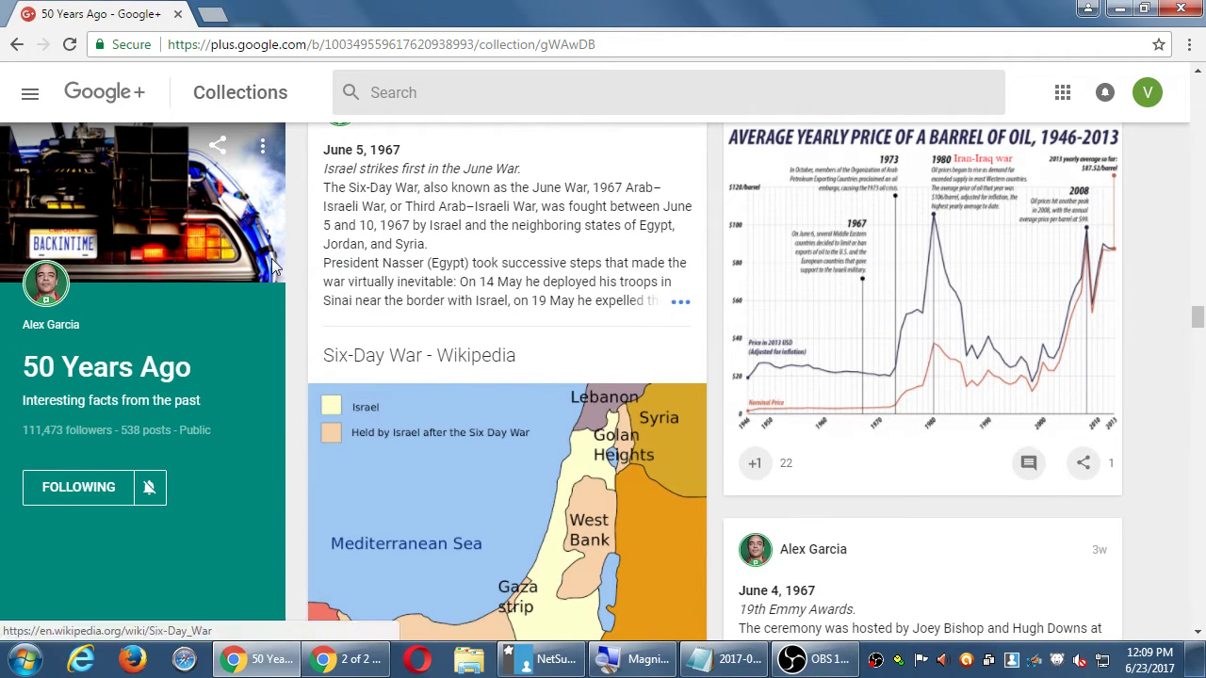
Go back to the featured collections and open "Underwater Photography".
left_click(30, 93)
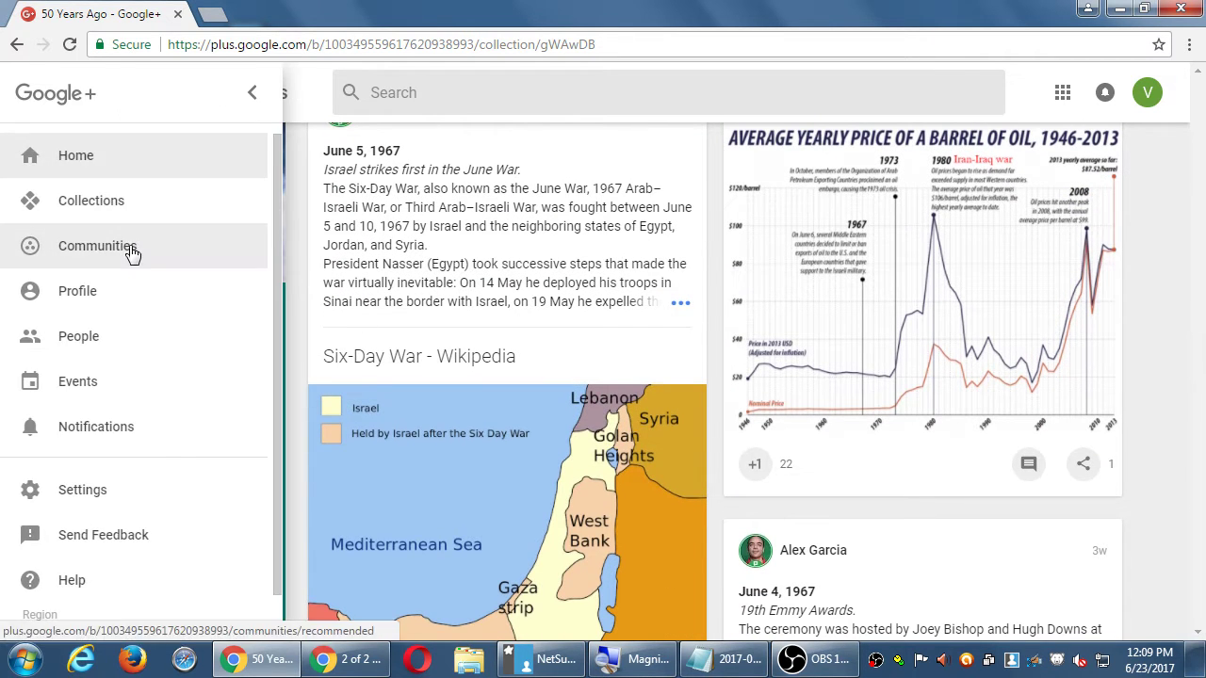
left_click(130, 201)
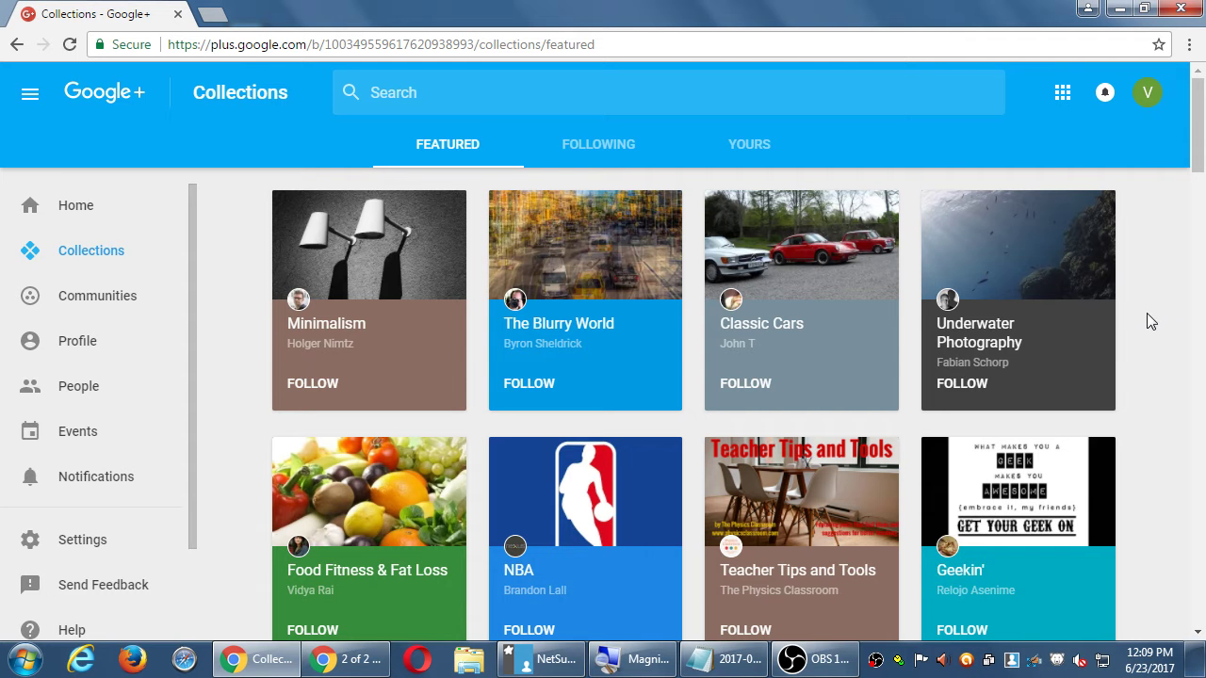
left_click(1047, 290)
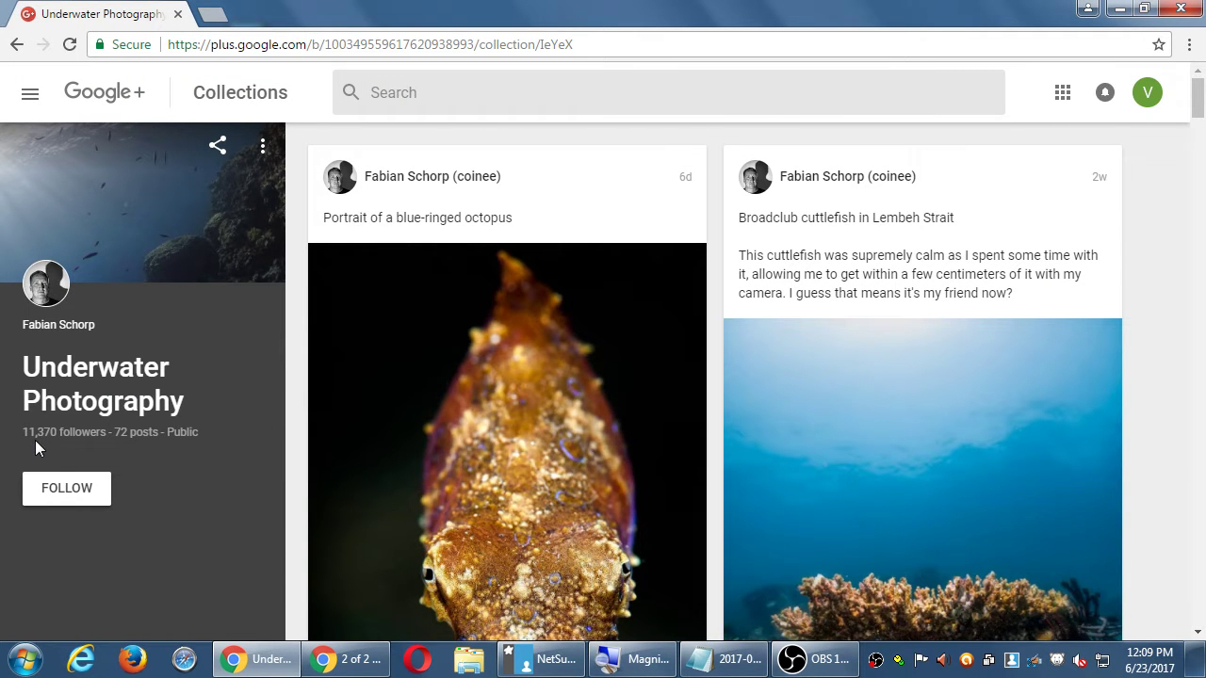
Examine the "Underwater Photography" posts, from the newest down to those several weeks old, for their photos, captions and posting frequency.
scroll(373, 416, "down", 2)
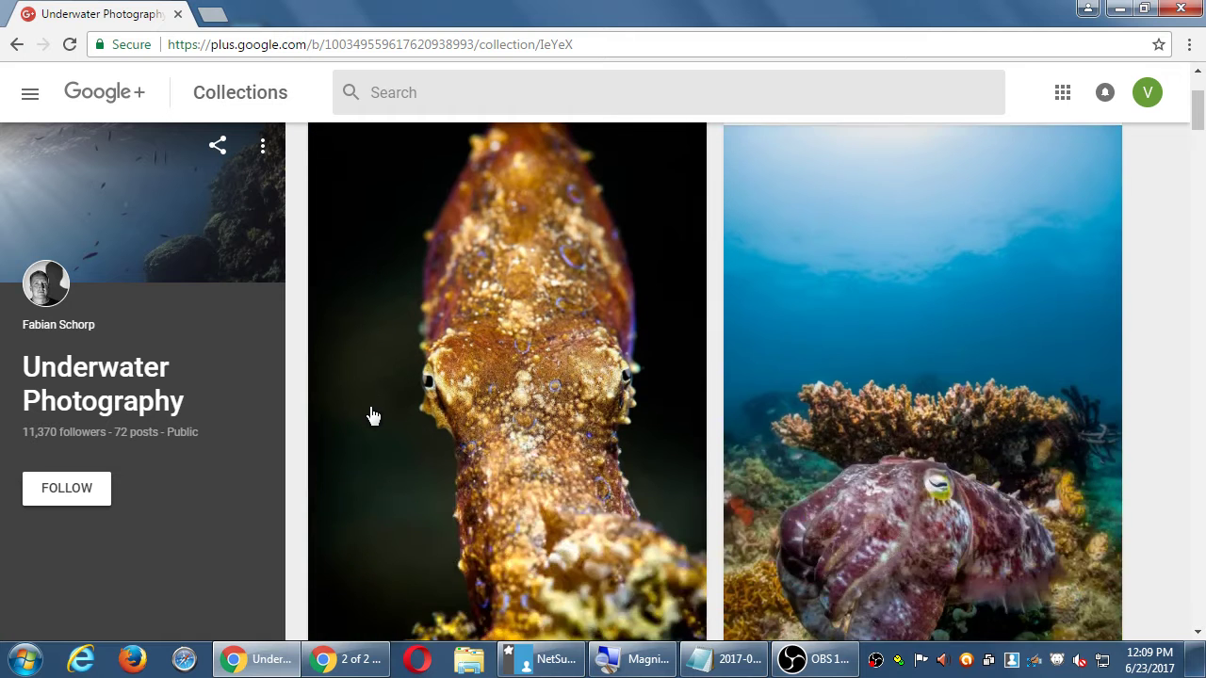
scroll(373, 415, "up", 2)
scroll(373, 416, "down", 3)
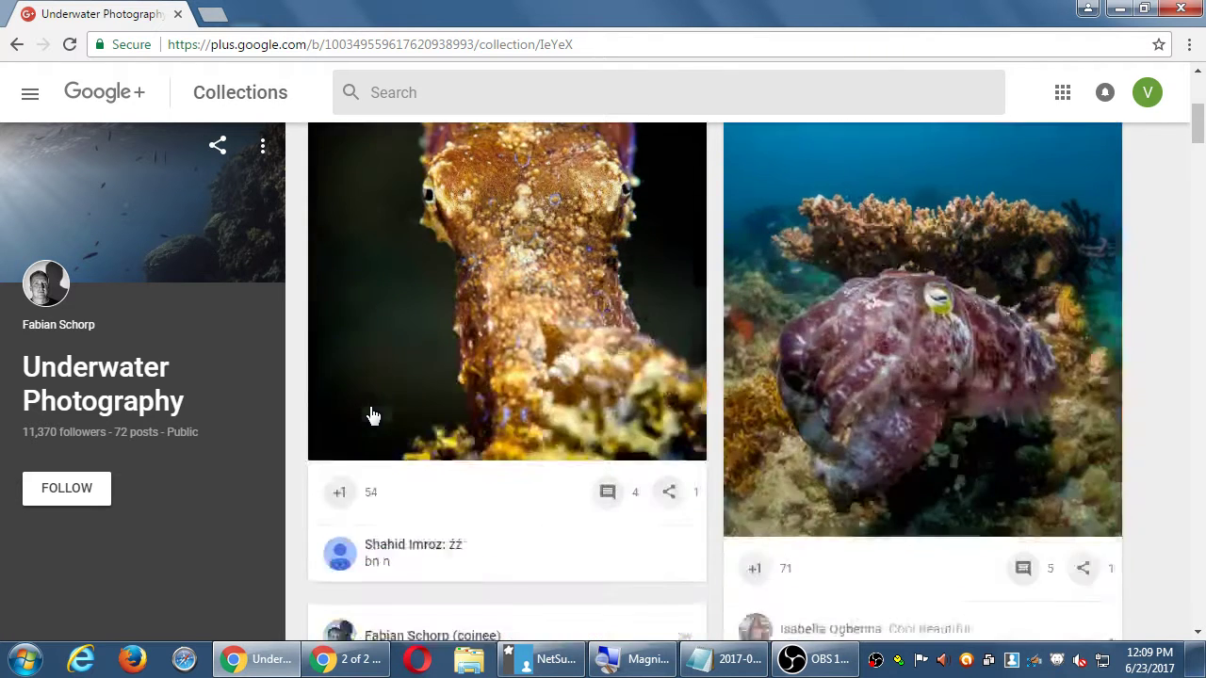
scroll(373, 416, "down", 4)
scroll(373, 416, "down", 3)
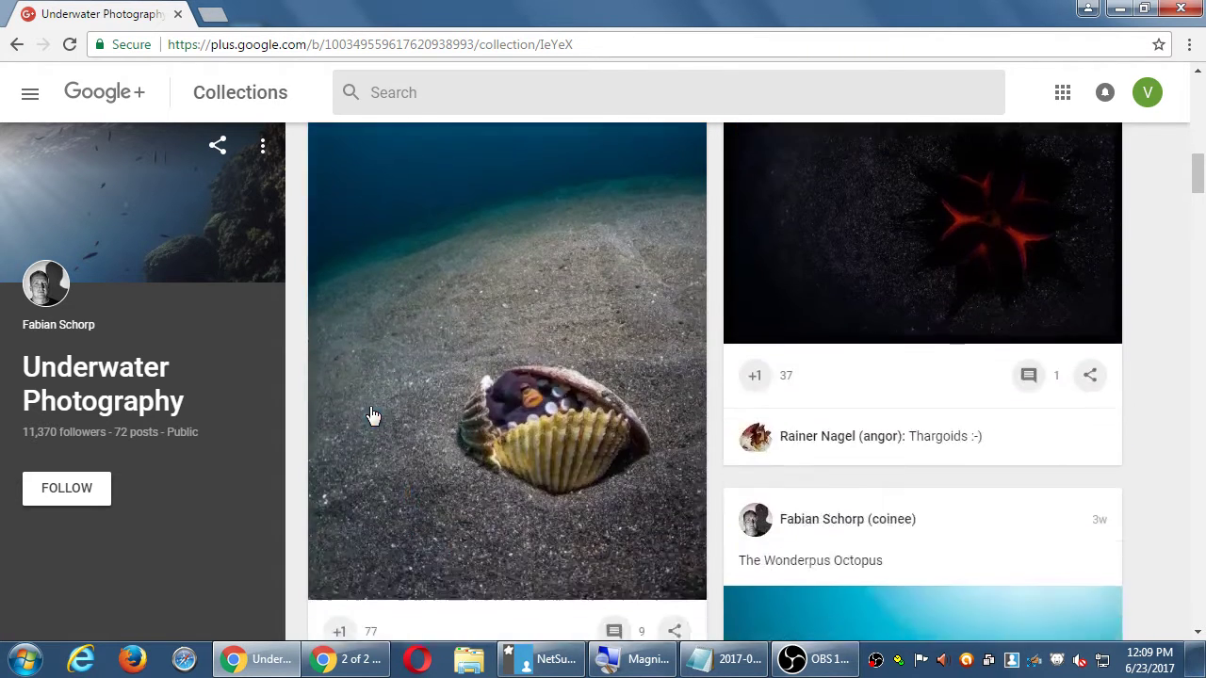
scroll(373, 415, "down", 4)
scroll(370, 414, "up", 4)
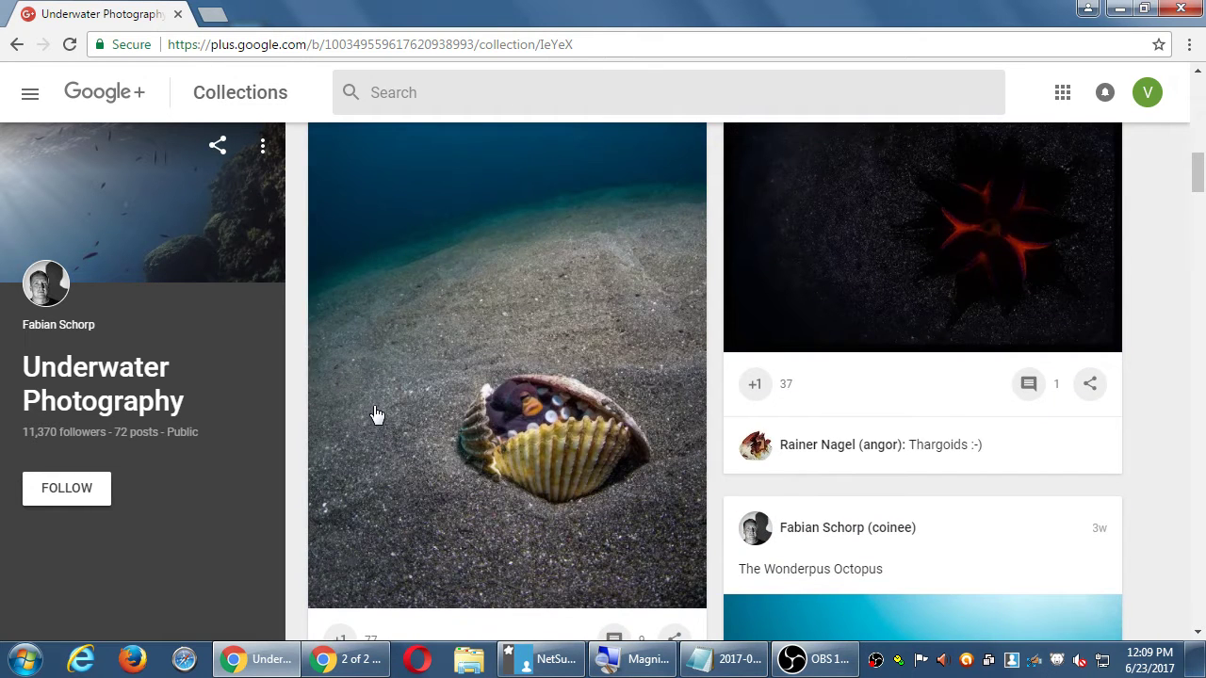
scroll(377, 416, "up", 10)
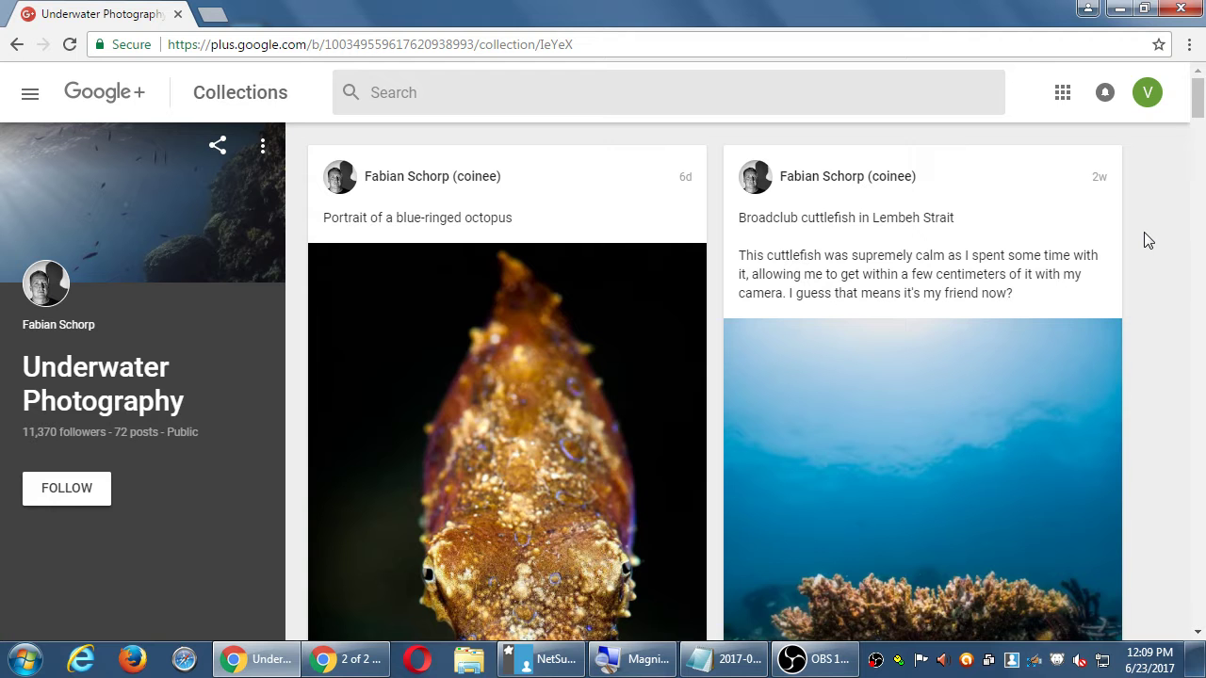
scroll(1145, 233, "down", 5)
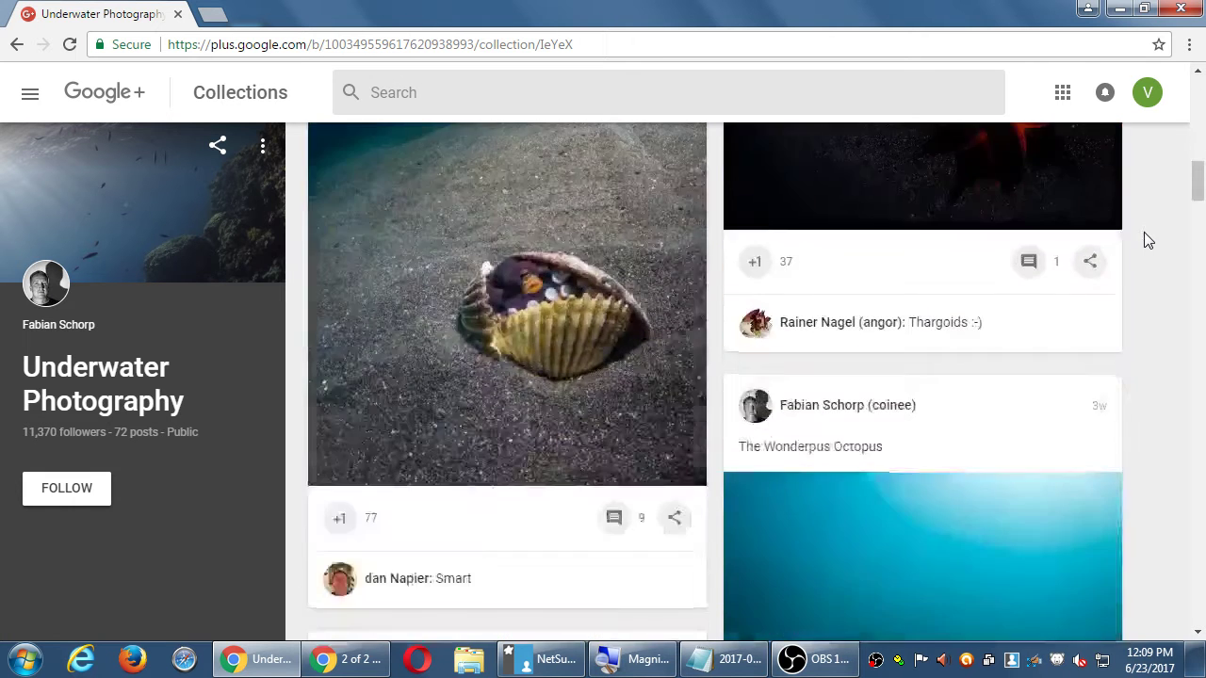
scroll(1145, 234, "down", 5)
scroll(1147, 240, "down", 4)
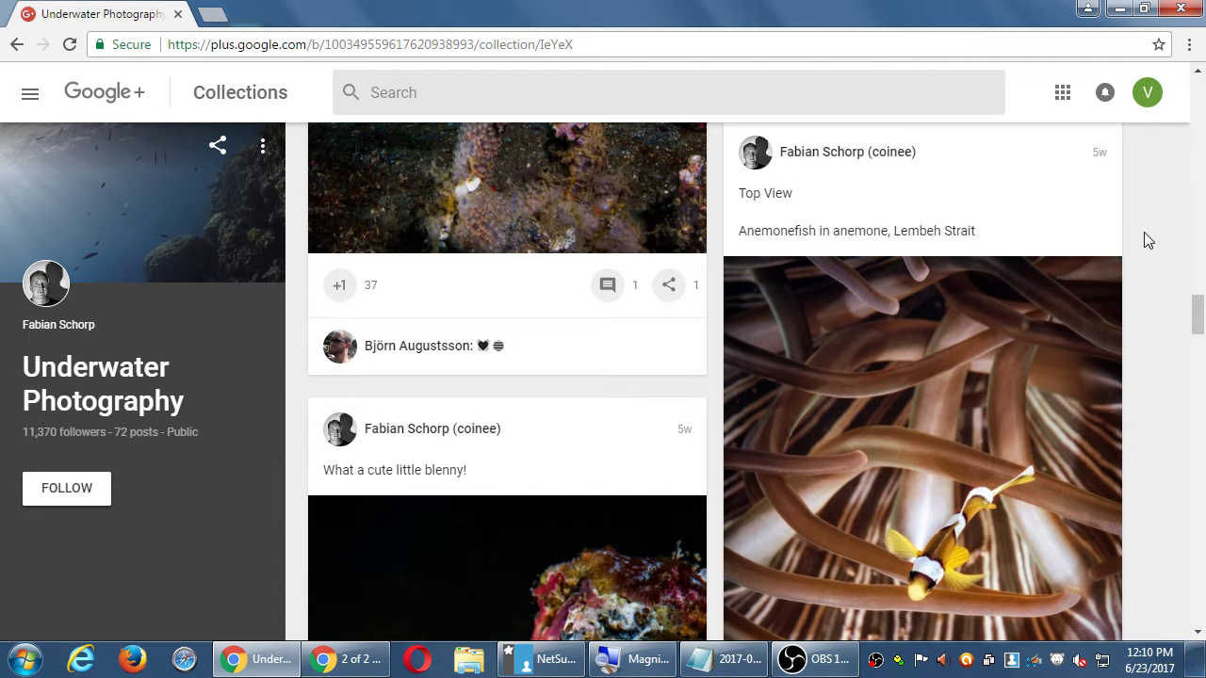
scroll(1080, 236, "down", 4)
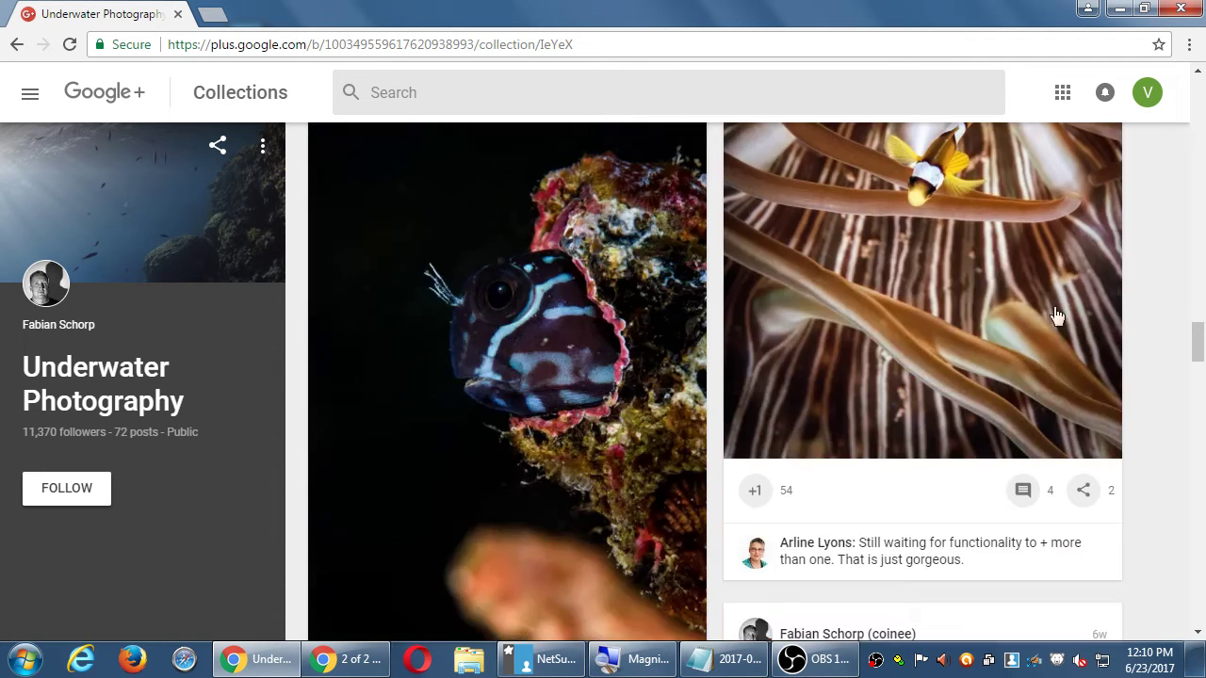
Return to the featured collections to browse other topics, and switch to the page's own collections.
key("alt+Left")
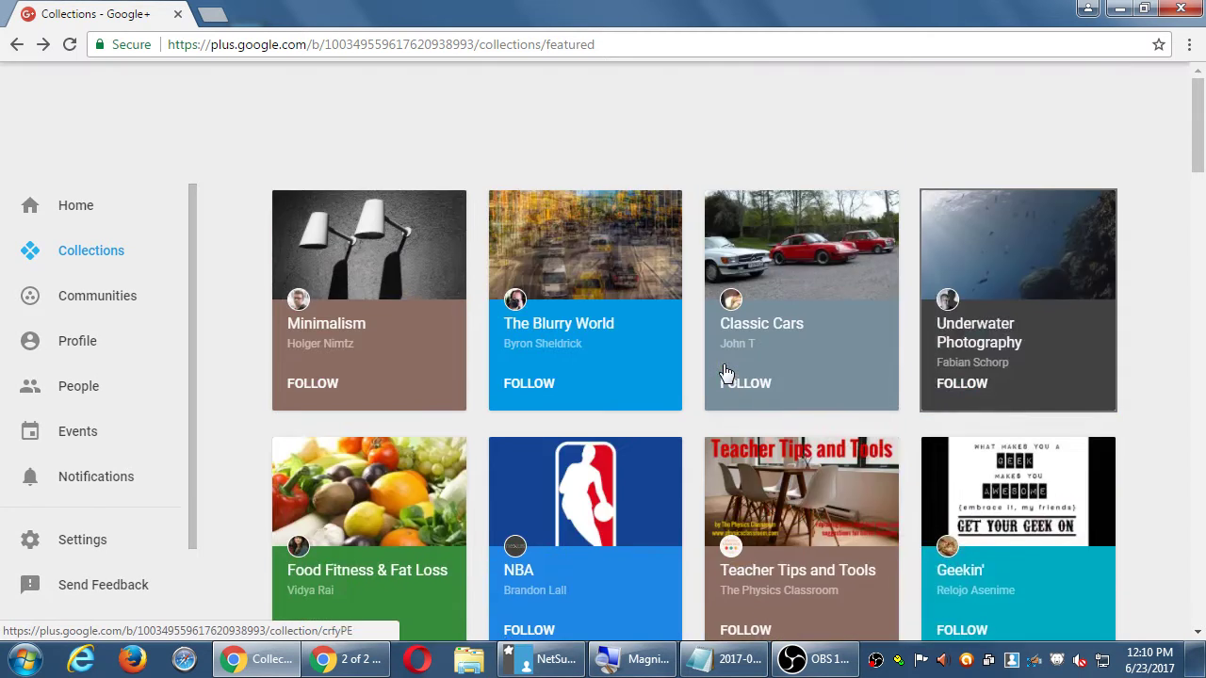
scroll(726, 375, "down", 3)
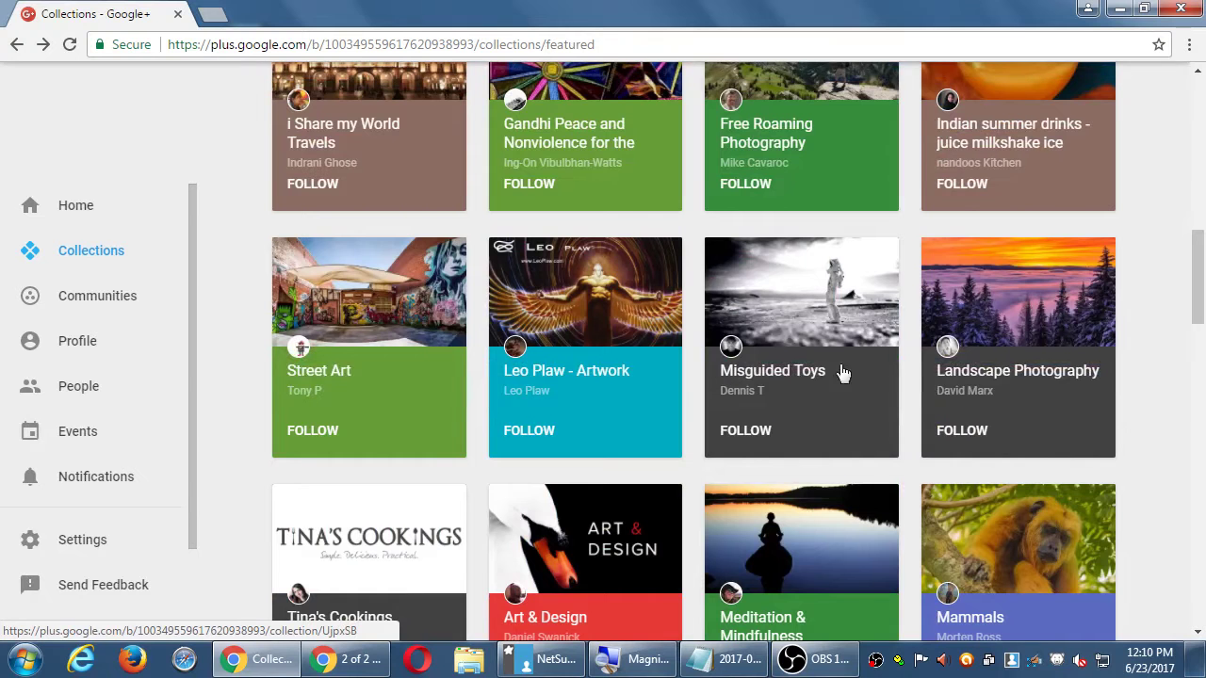
scroll(902, 306, "up", 5)
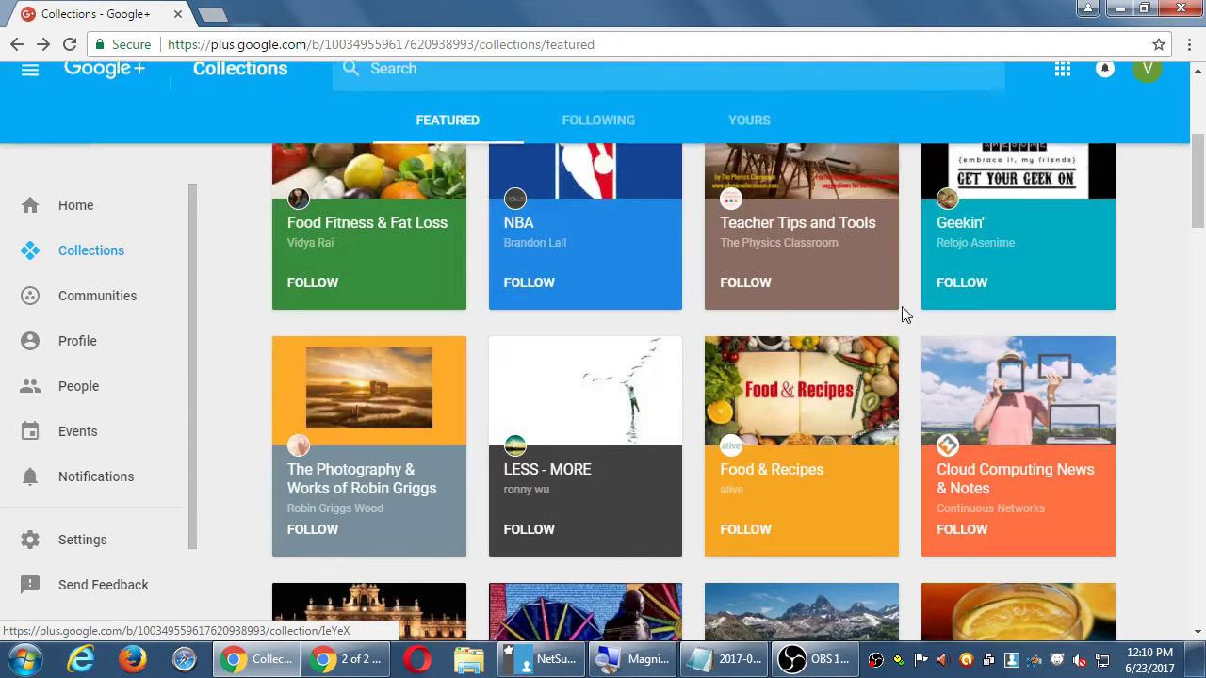
scroll(653, 298, "up", 3)
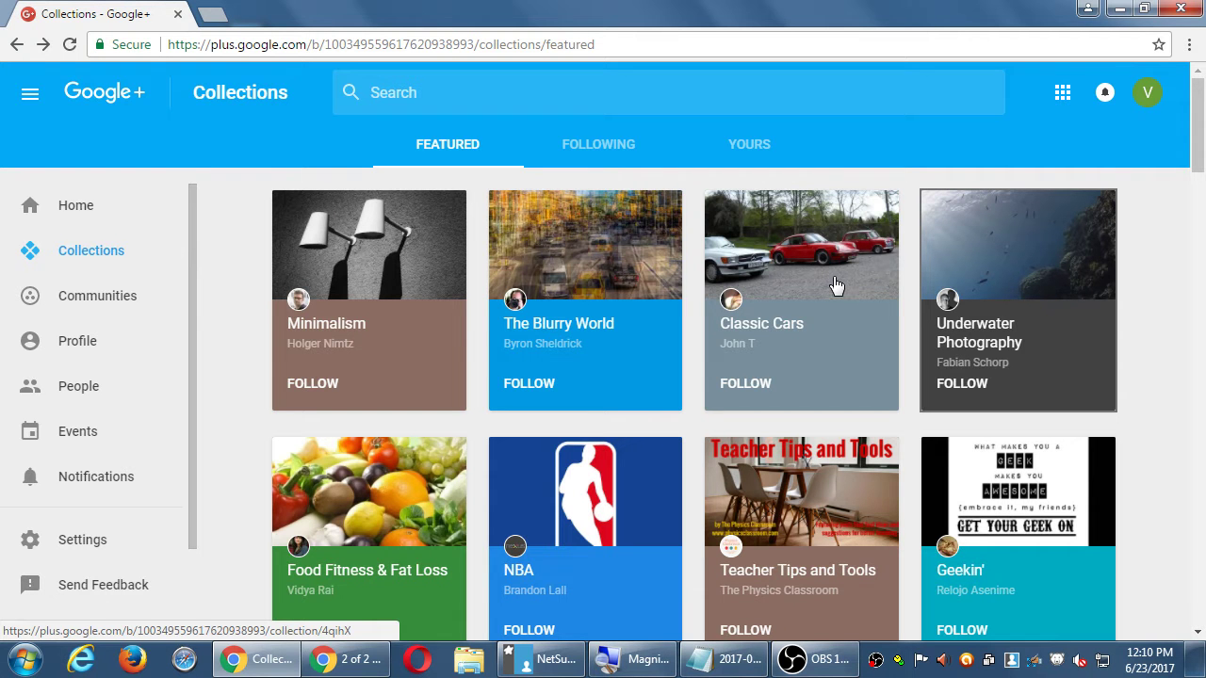
left_click(745, 153)
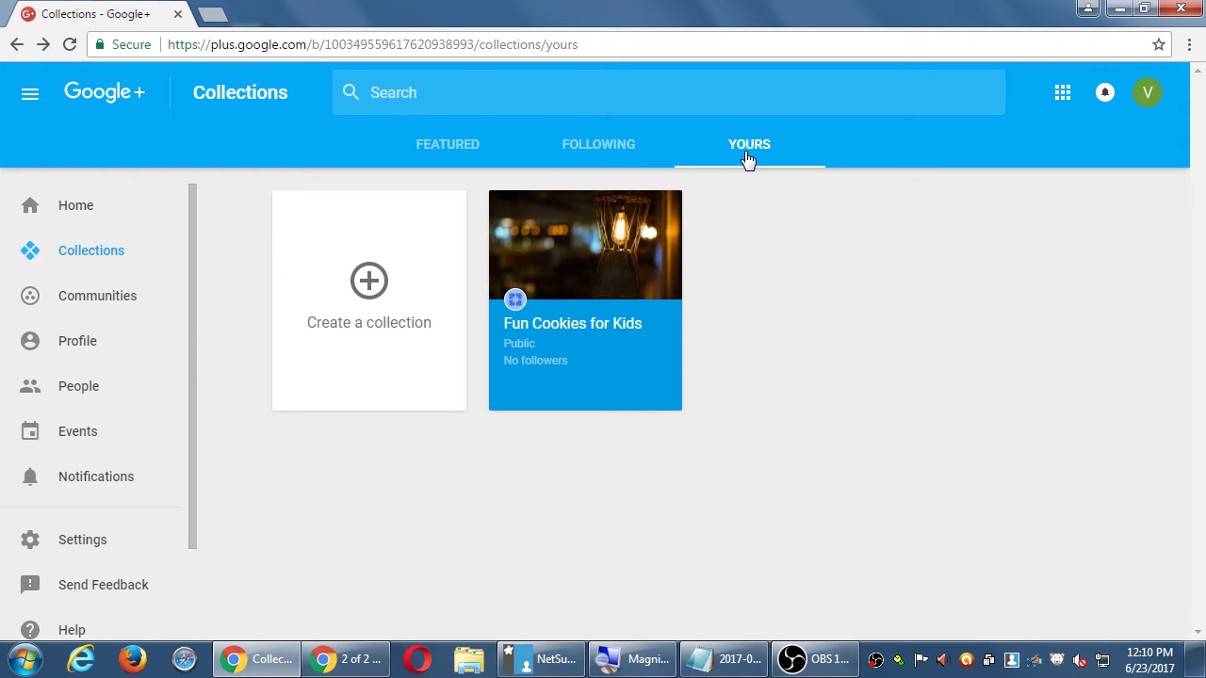
Switch to the Notepad notes and add, after a blank line, the heading "The One Weird Trick to Google+ = Use COMMUNITIES".
left_click(734, 659)
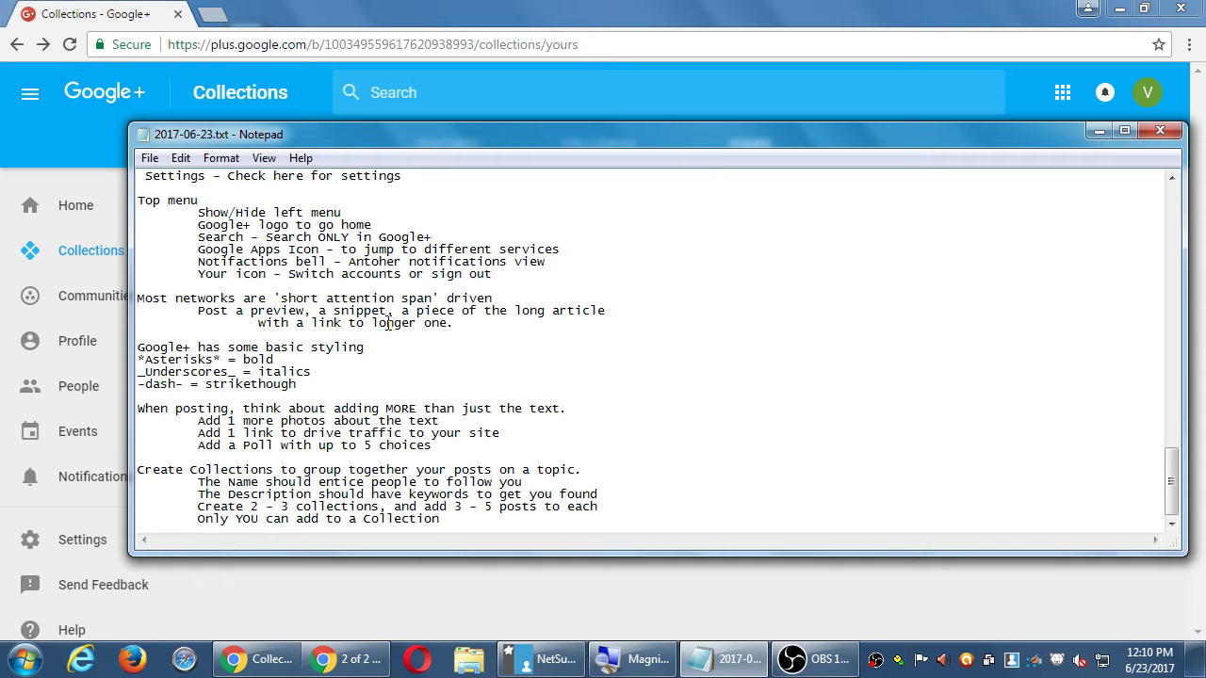
key("Return")
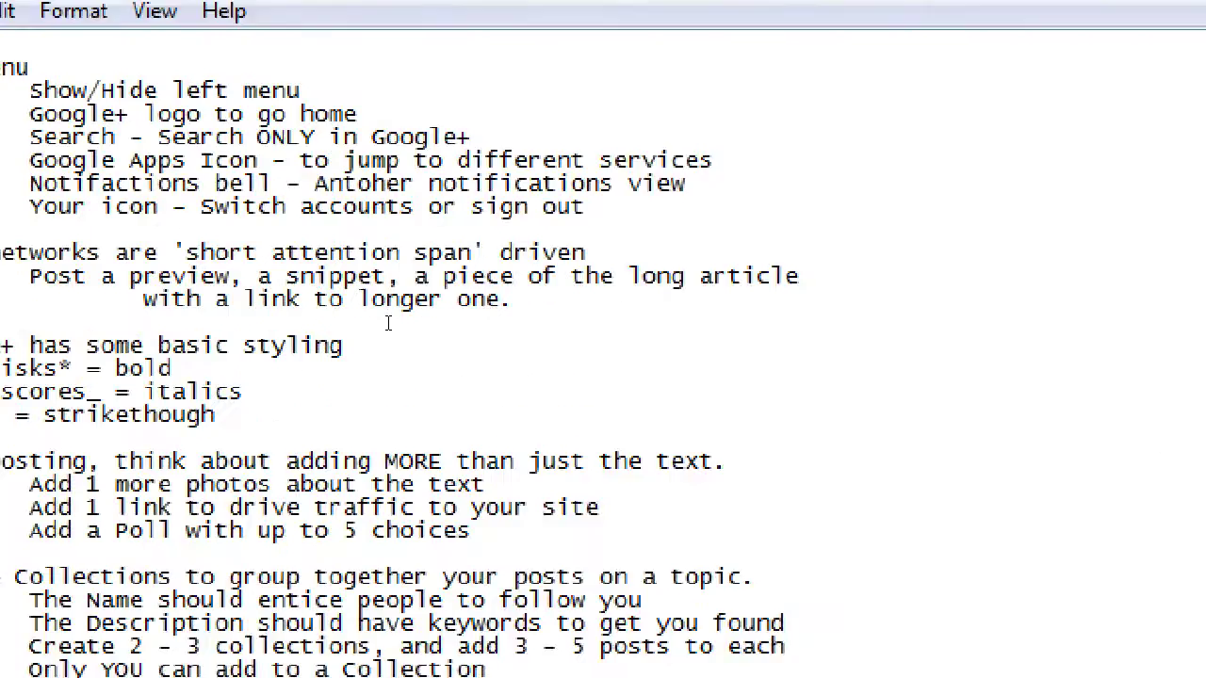
key("Return")
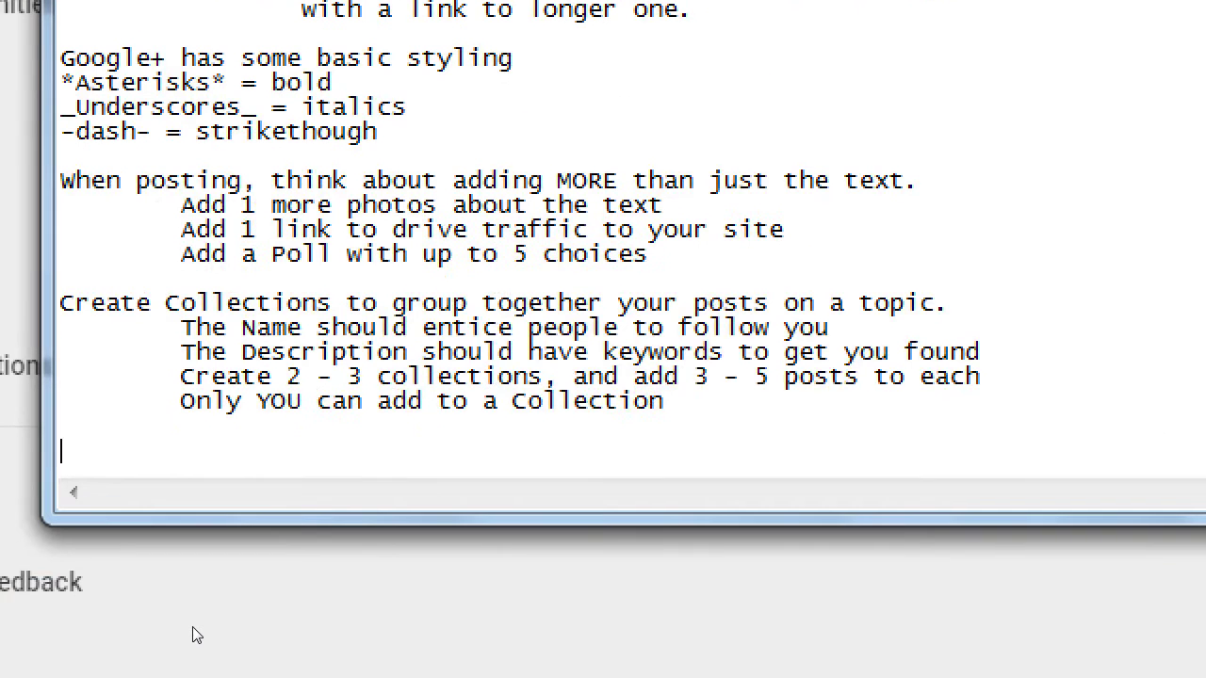
type("The One ")
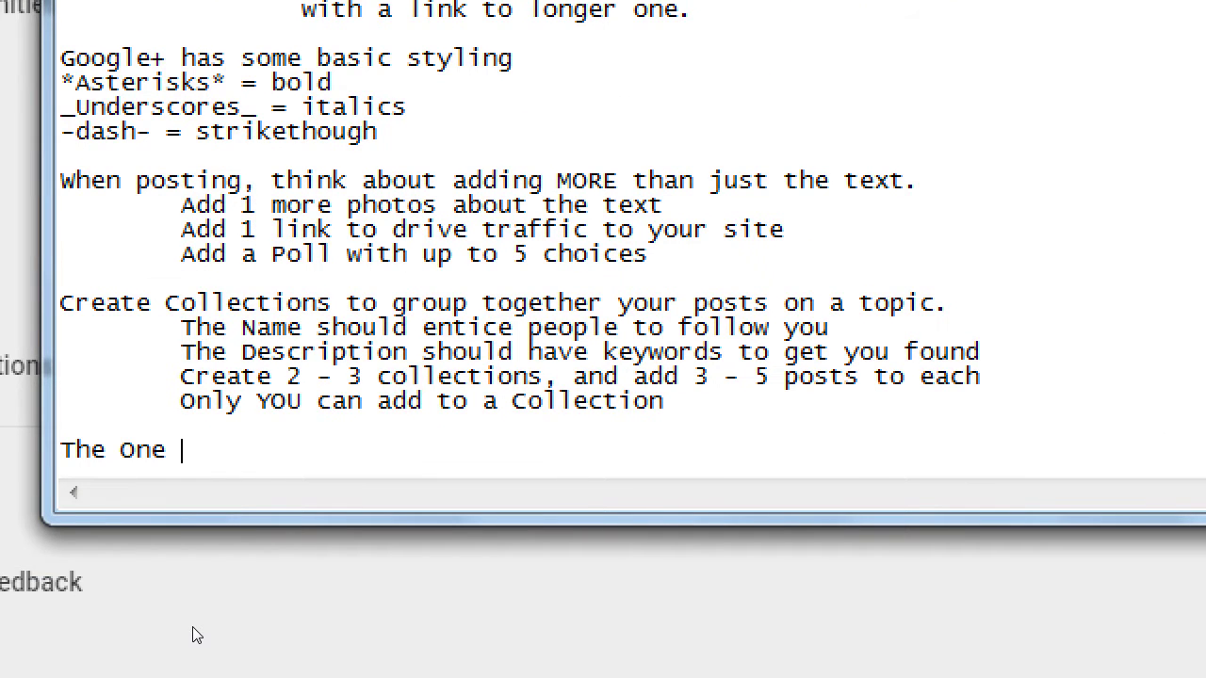
type("Weird Trick t")
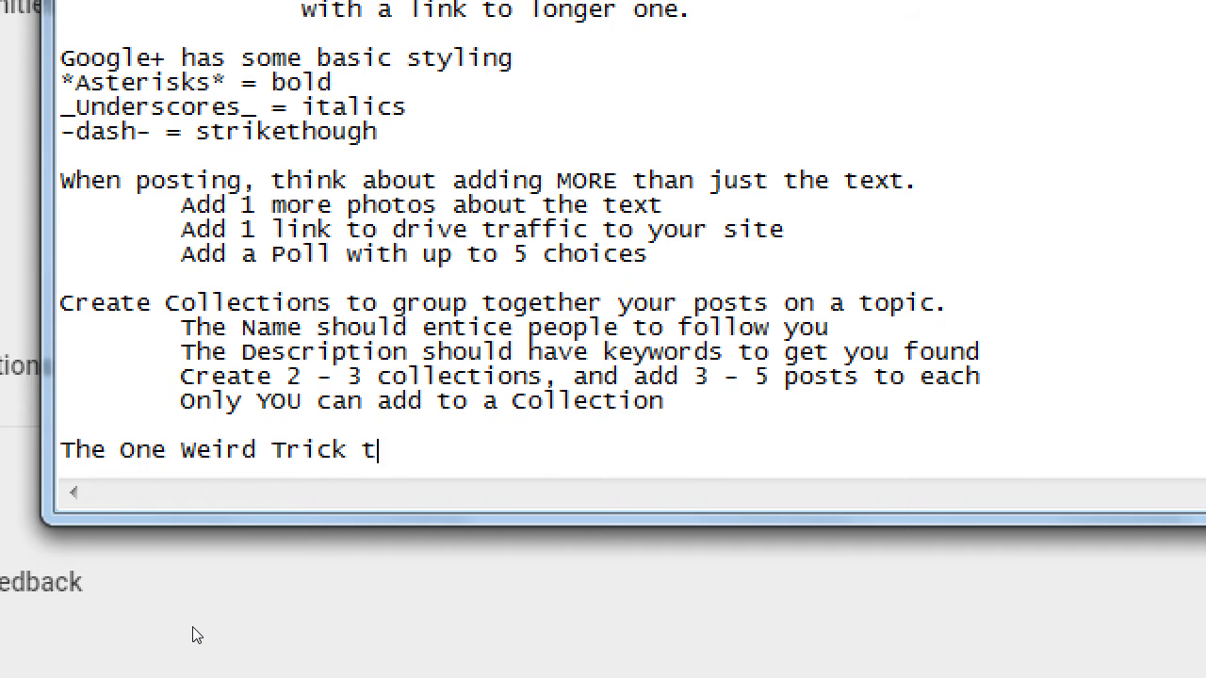
type("o Google+ =")
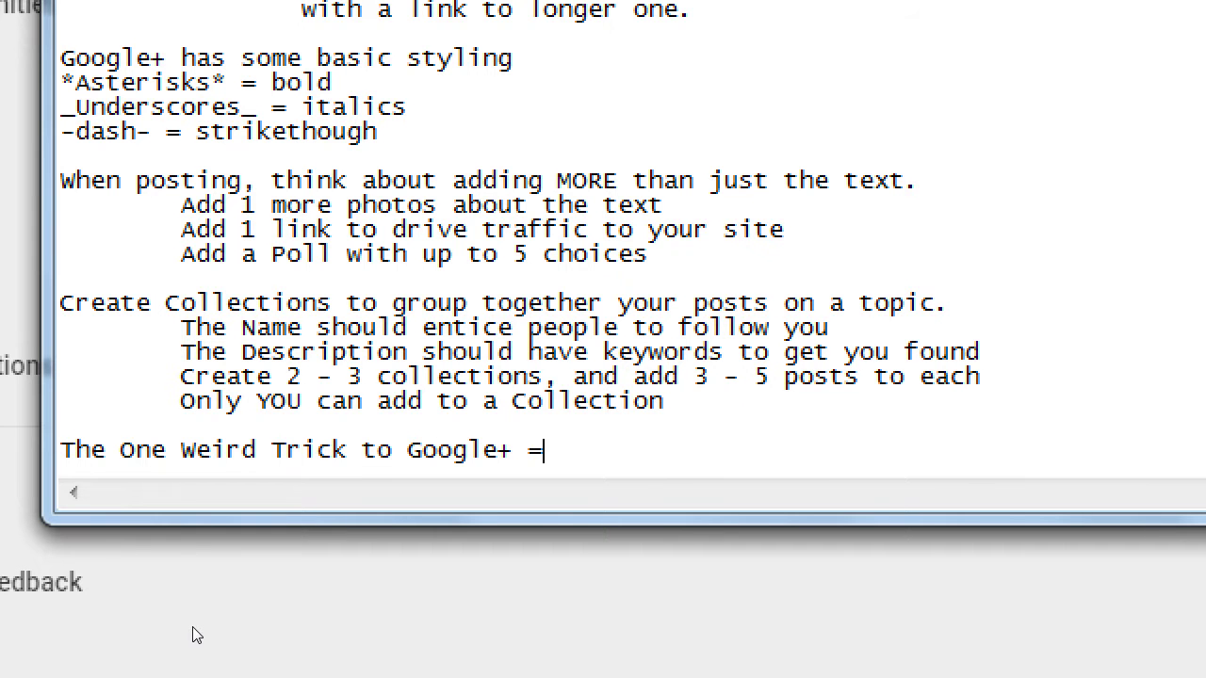
type(" Use COMMUNITIES")
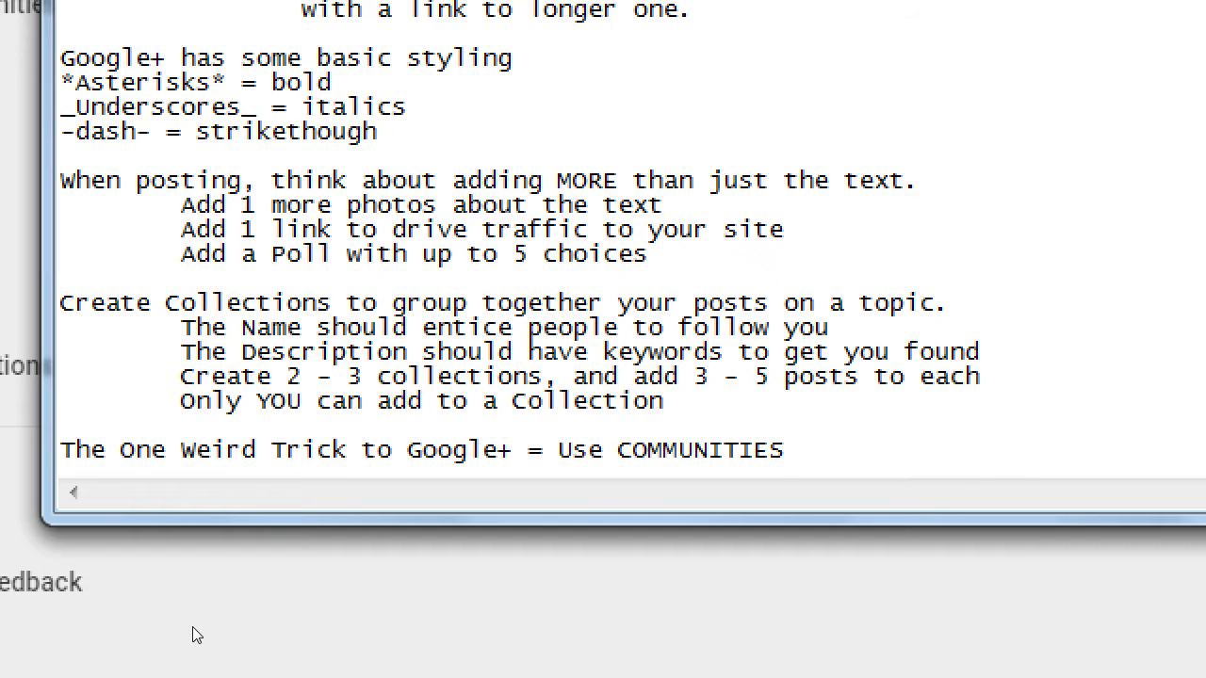
Below the heading, add the indented note "Communities - Where people congregate on a topic and ALL can post there".
key("Return")
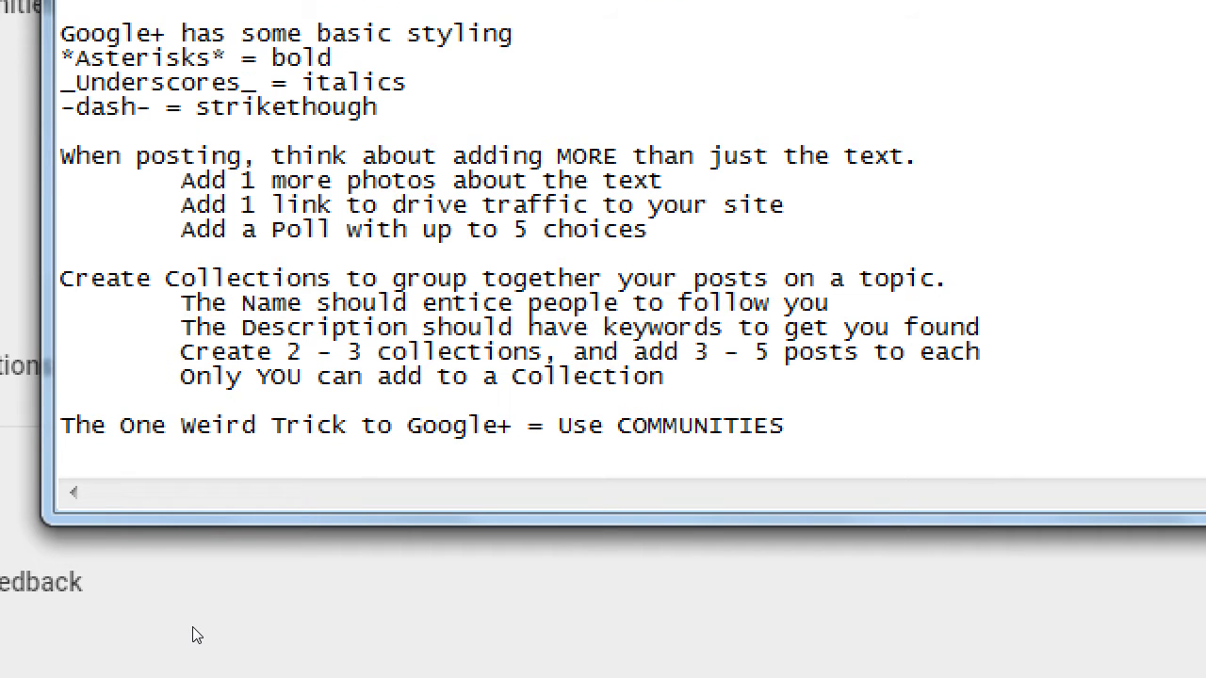
type("Communiti")
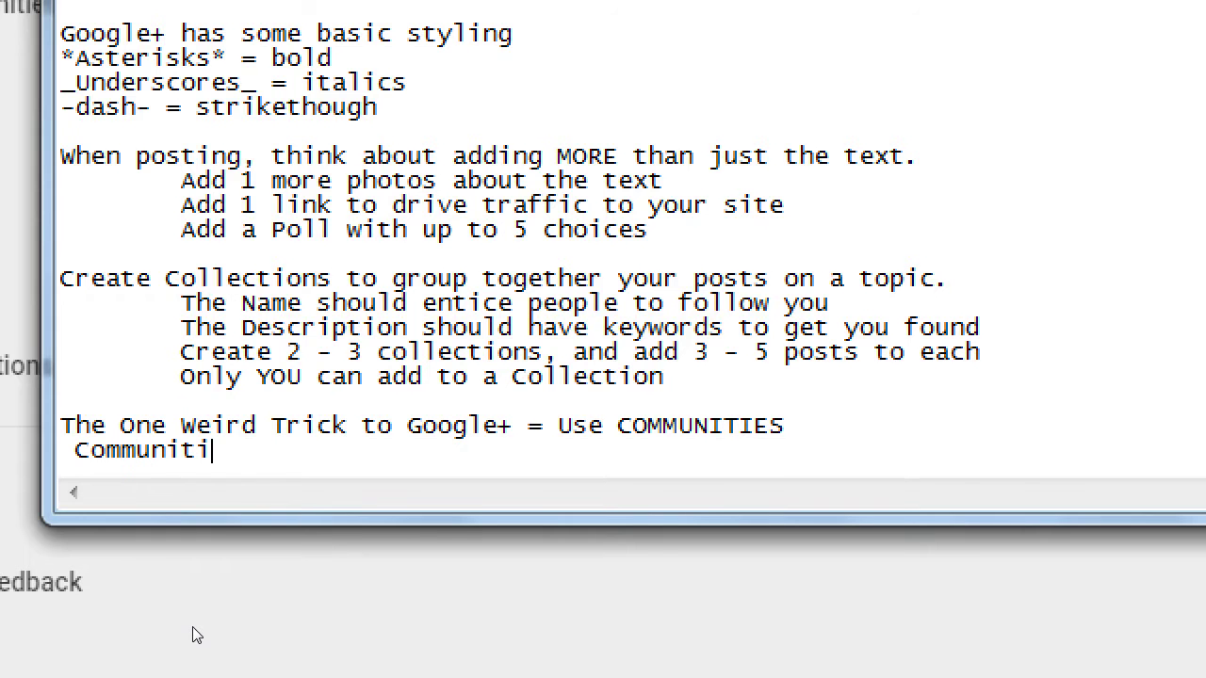
type("es - Where peopl")
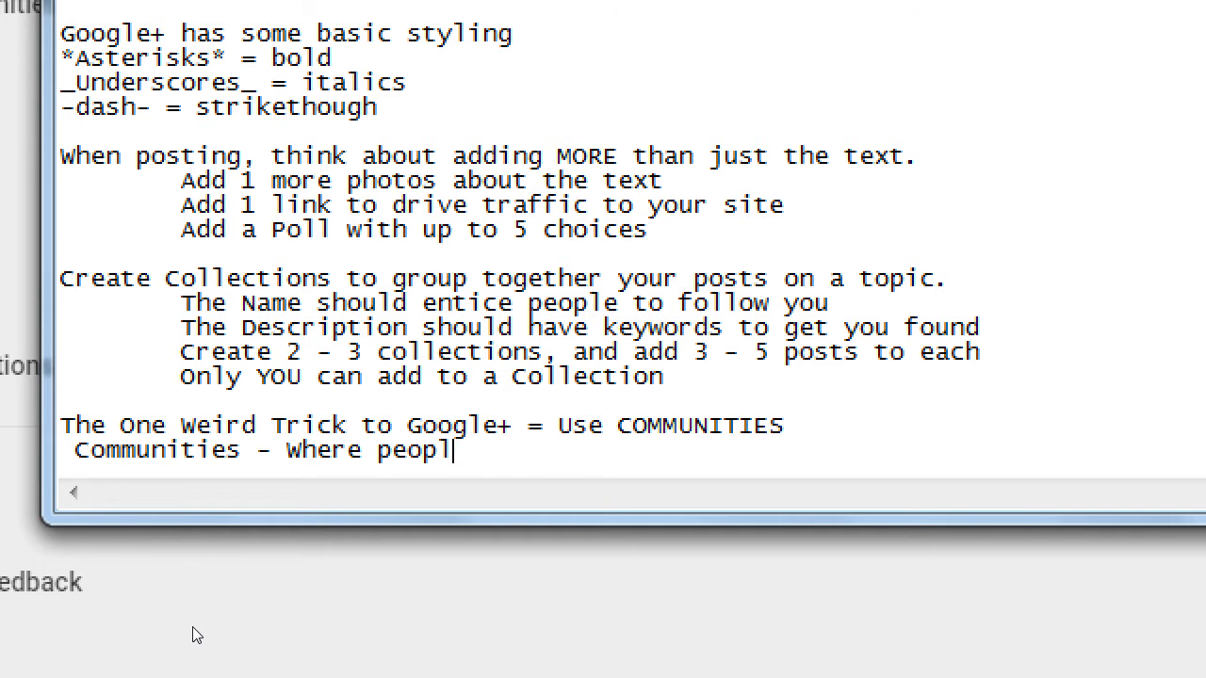
type("e congre")
type("ga")
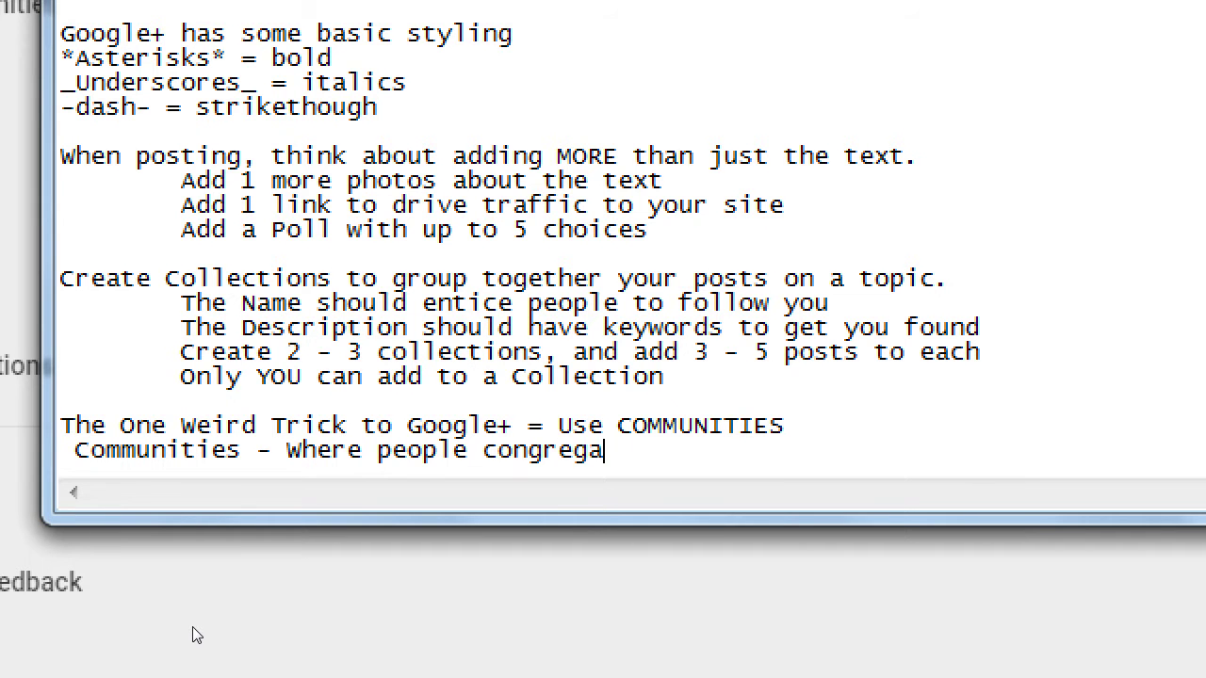
type("te on a topic and all")
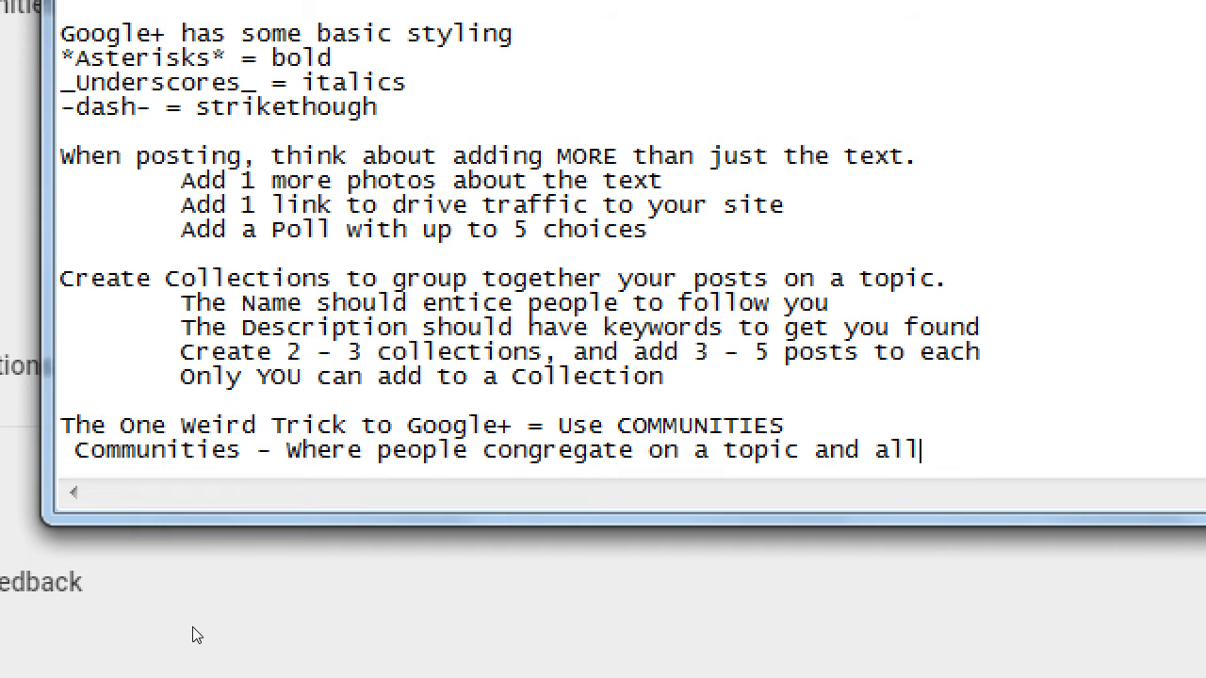
key("BackSpace")
key("BackSpace")
key("BackSpace")
type("ALL can post there")
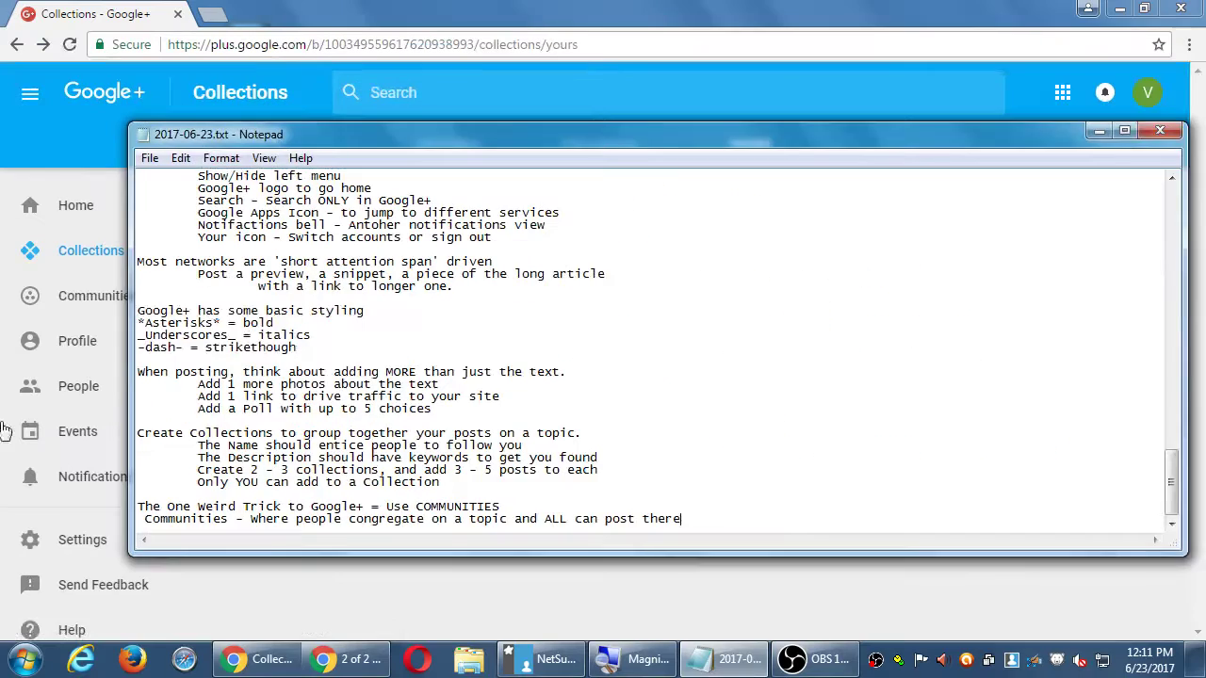
Switch back to Google+ in Chrome, open Communities, and look through the recommended communities.
left_click(19, 217)
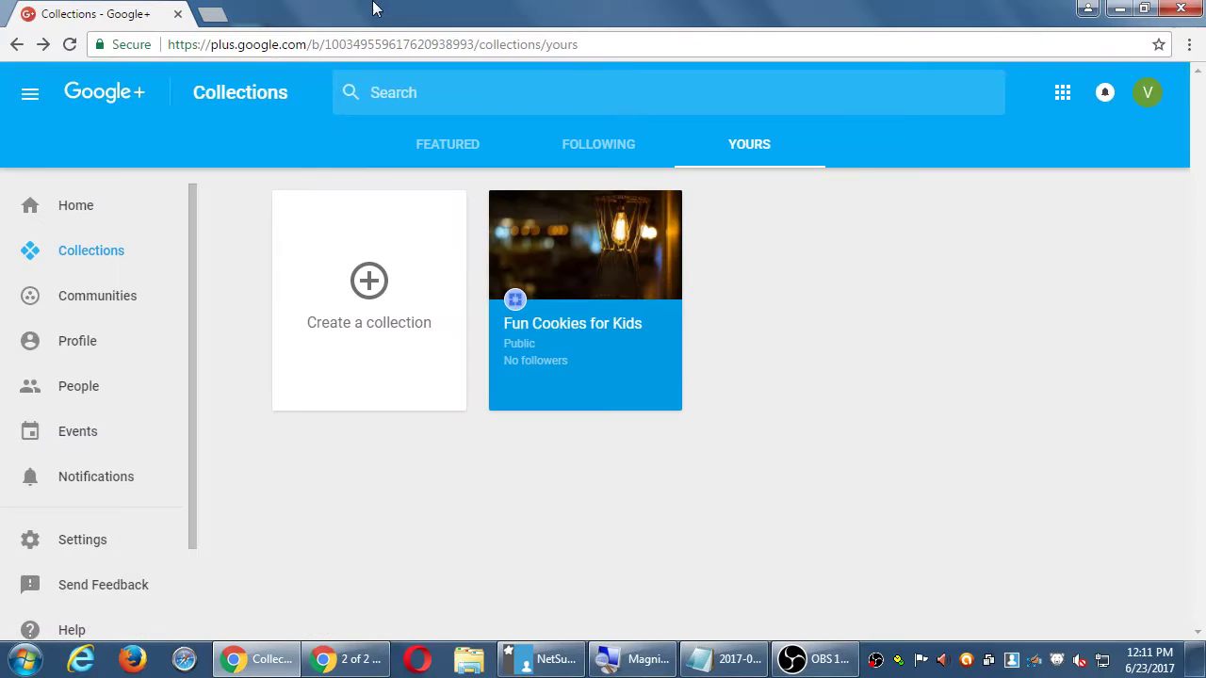
left_click(88, 309)
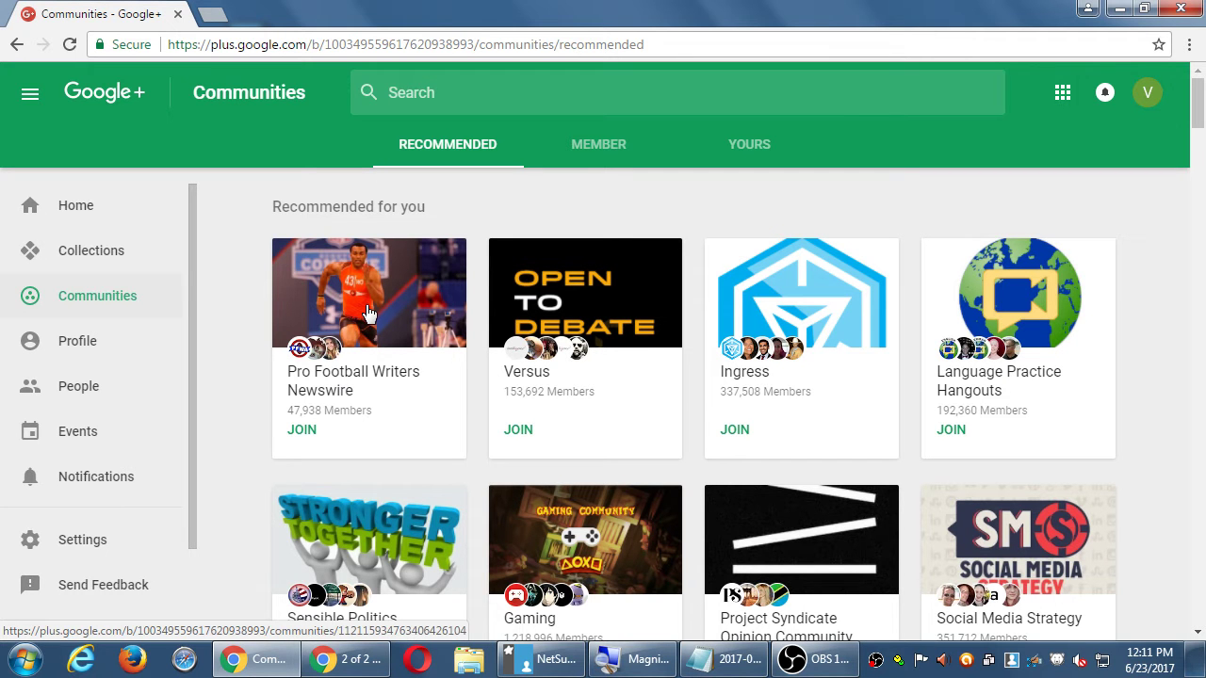
scroll(367, 313, "down", 2)
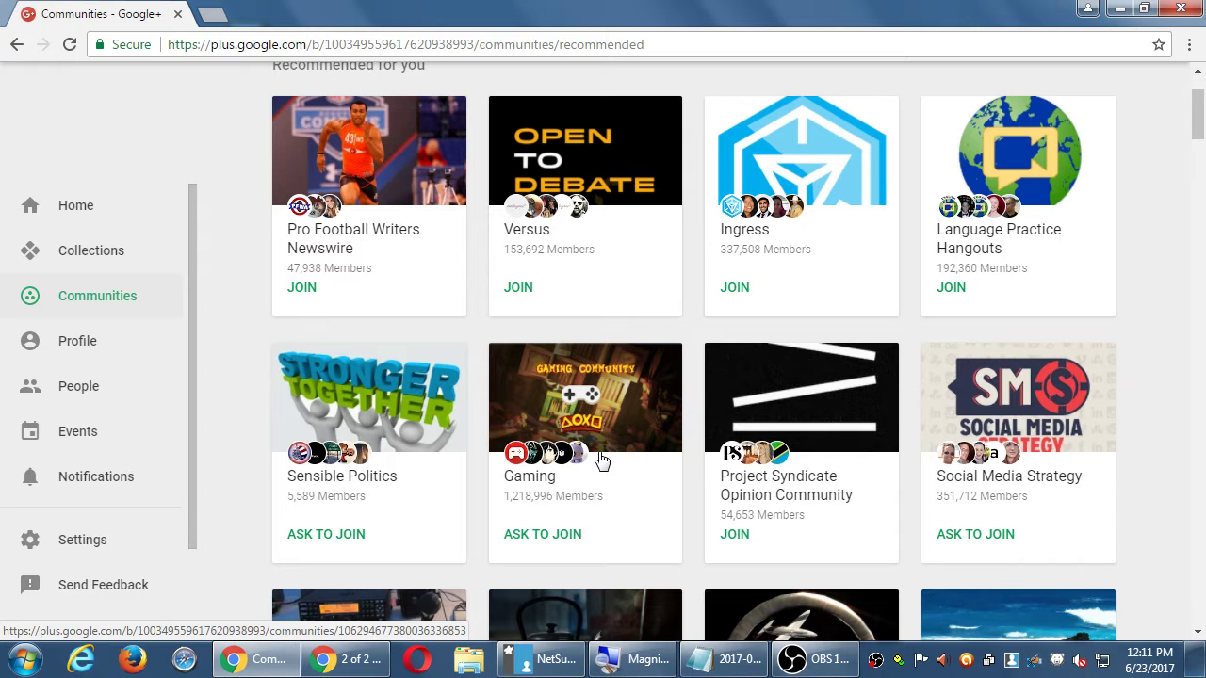
scroll(1076, 367, "up", 1)
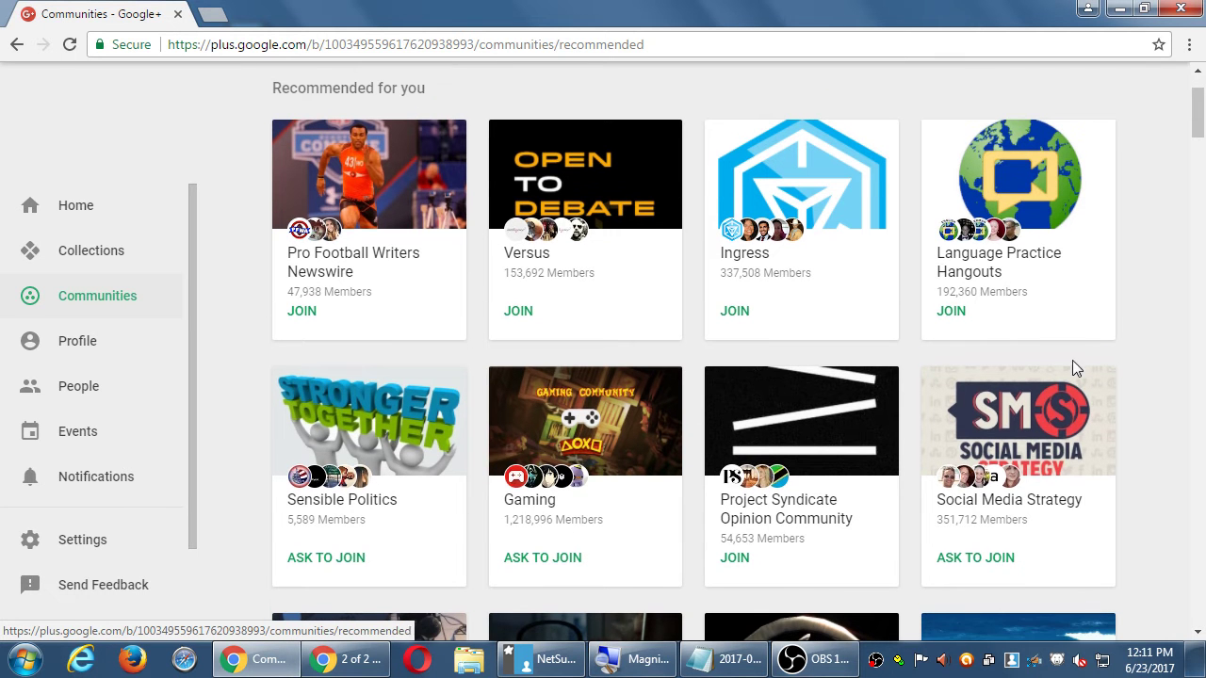